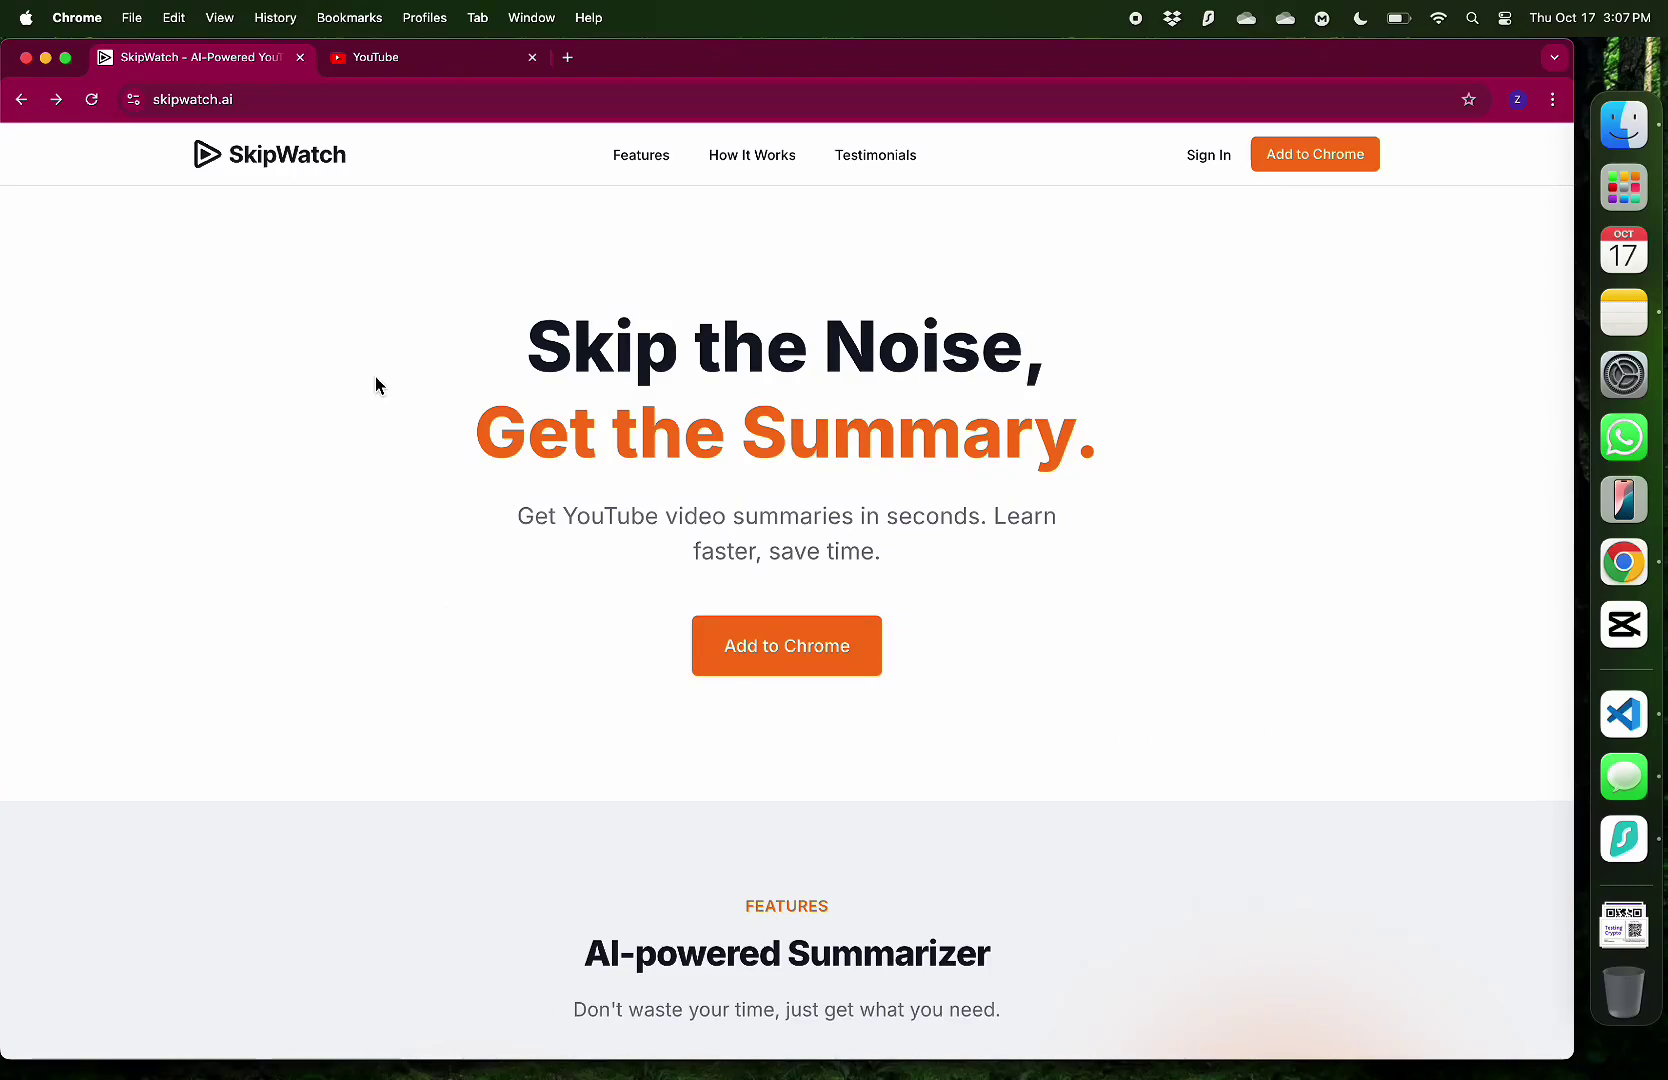
Highlight the skipwatch.ai address, the Skip the Noise headline and the summaries-in-seconds tagline
left_click(155, 101)
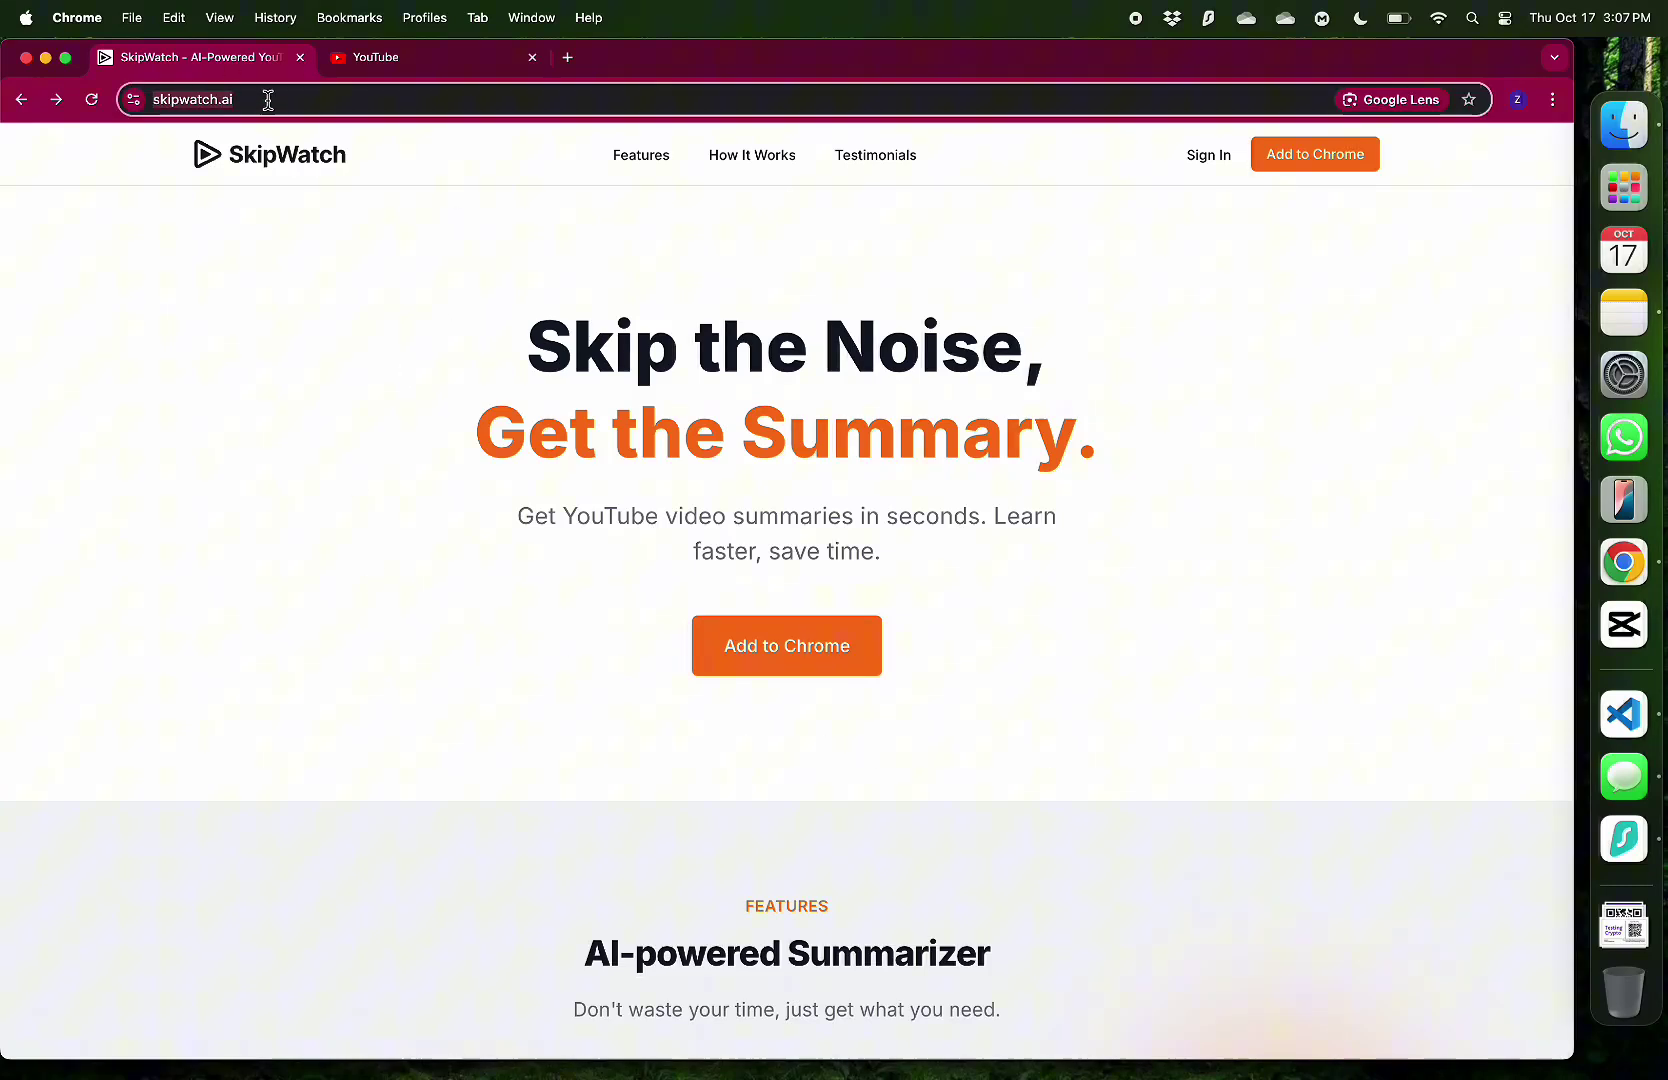
left_click(146, 213)
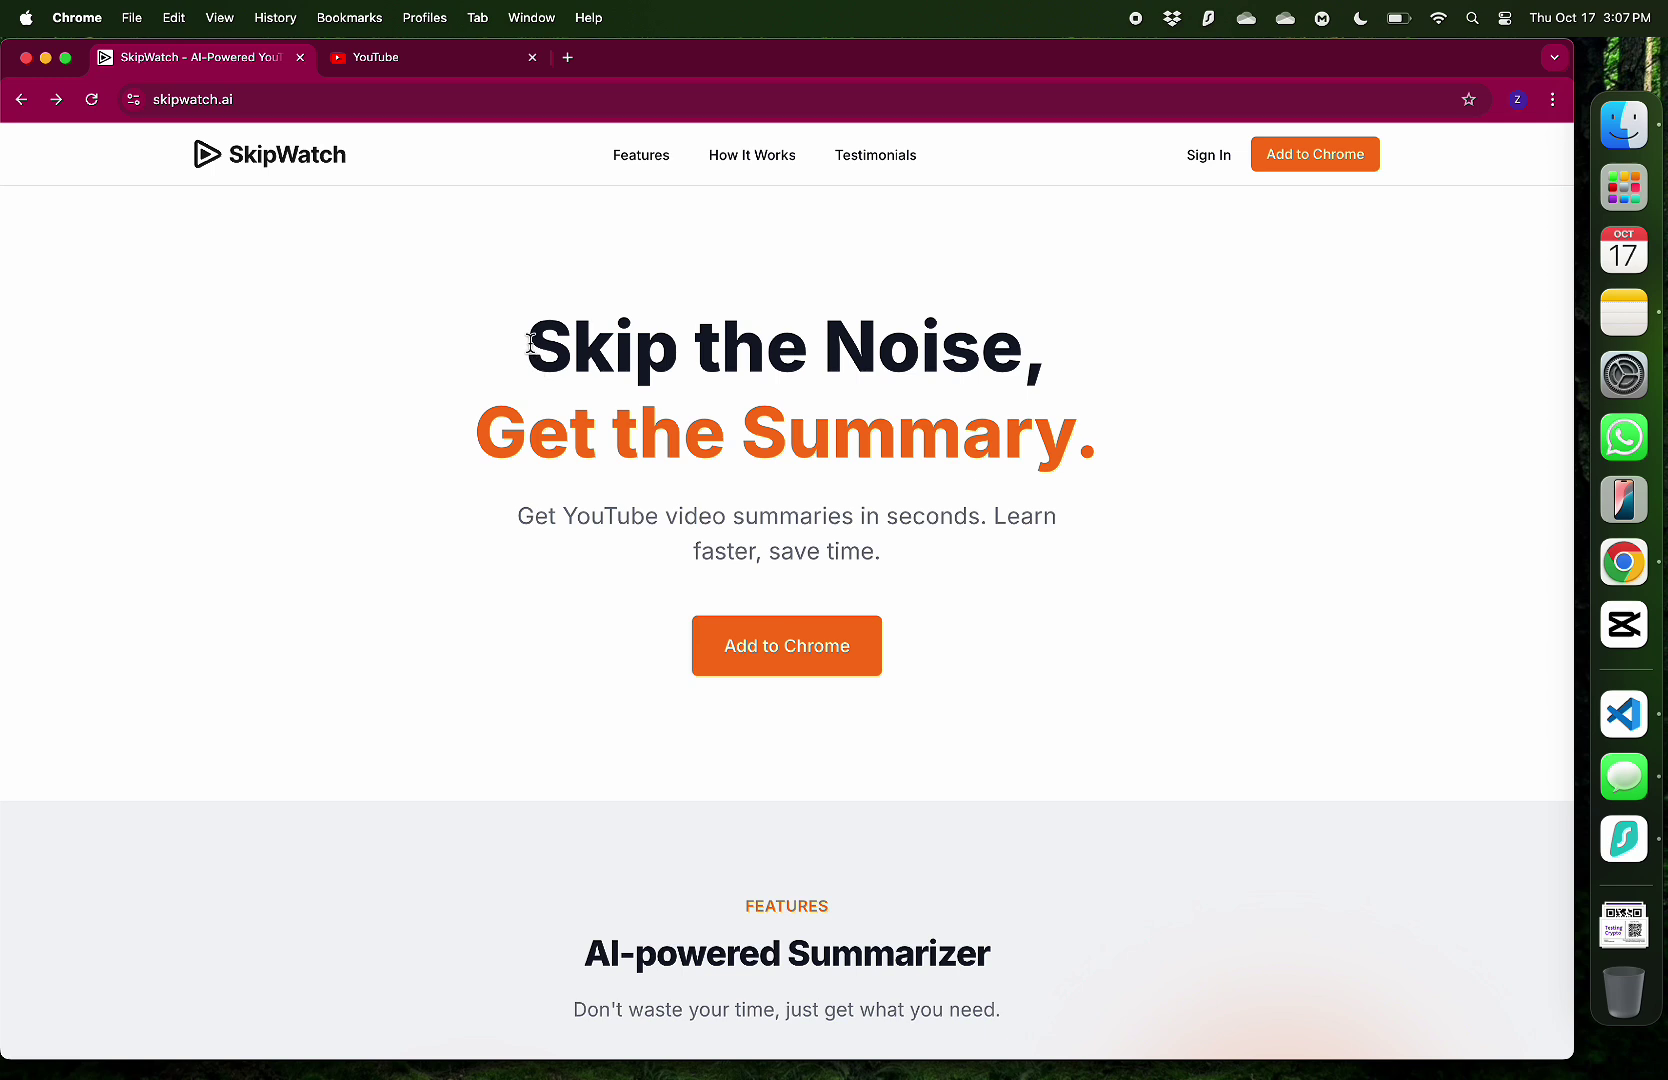
left_click_drag(551, 343, 1088, 452)
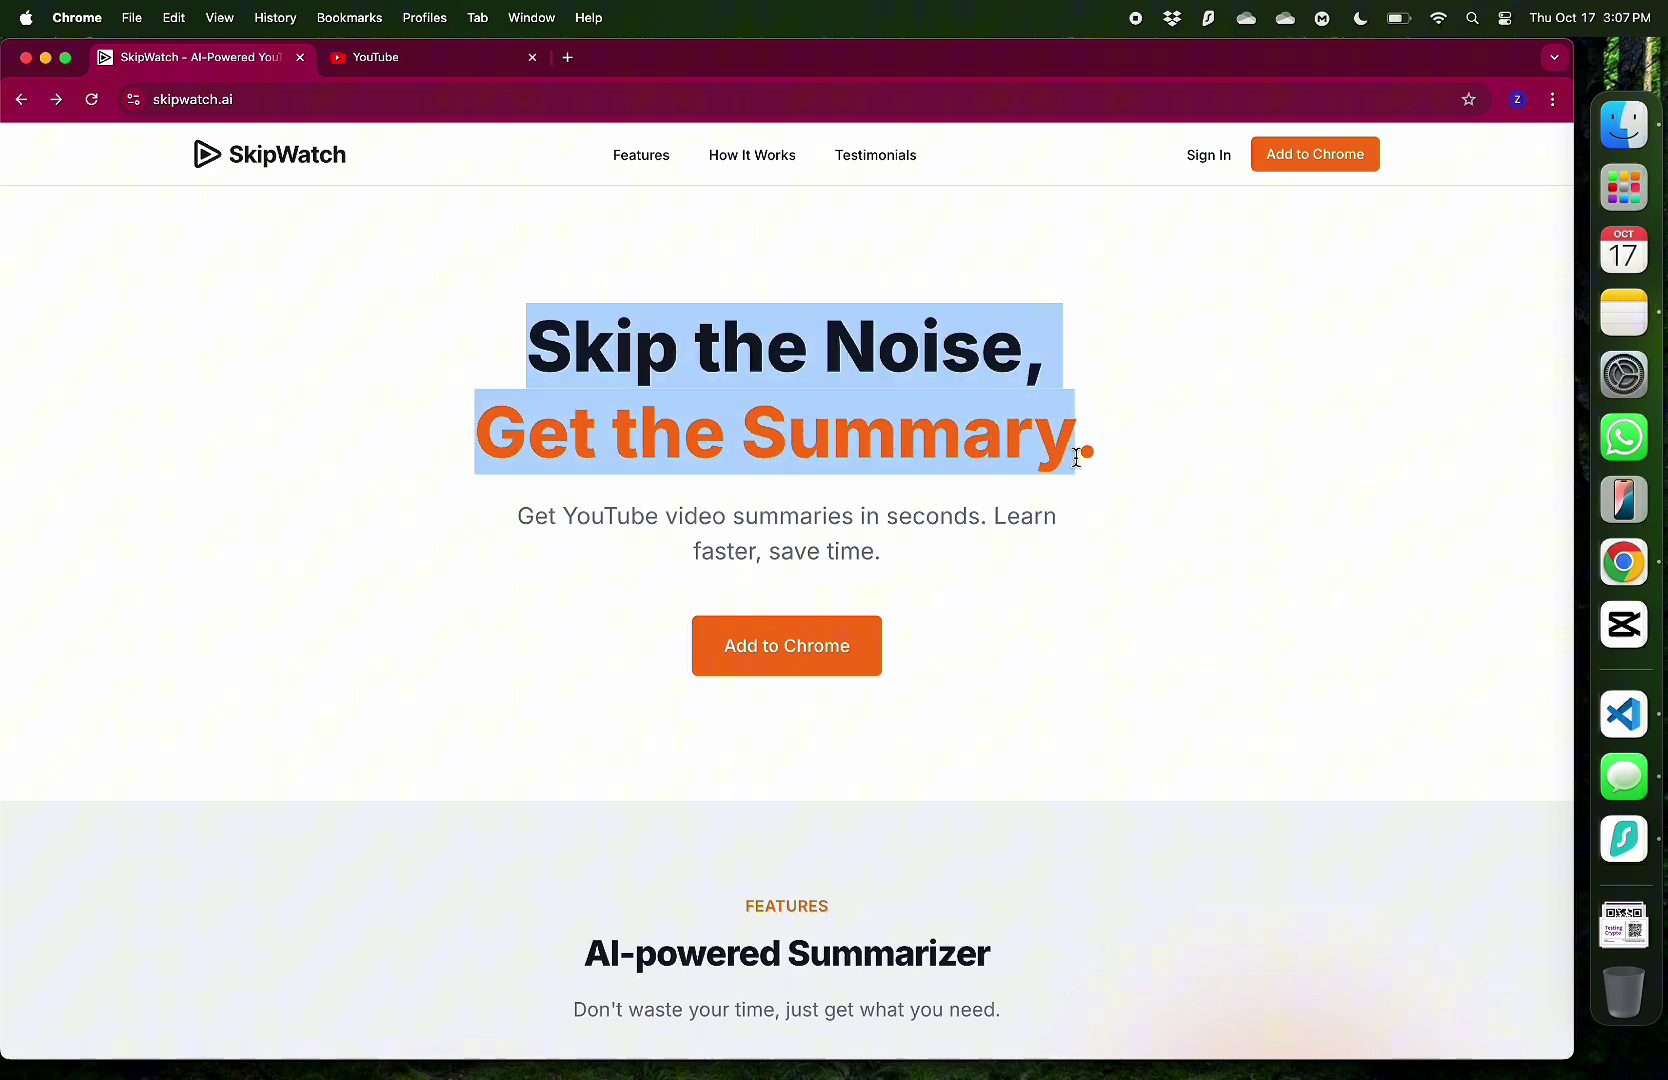
left_click(1204, 686)
left_click_drag(523, 525, 805, 565)
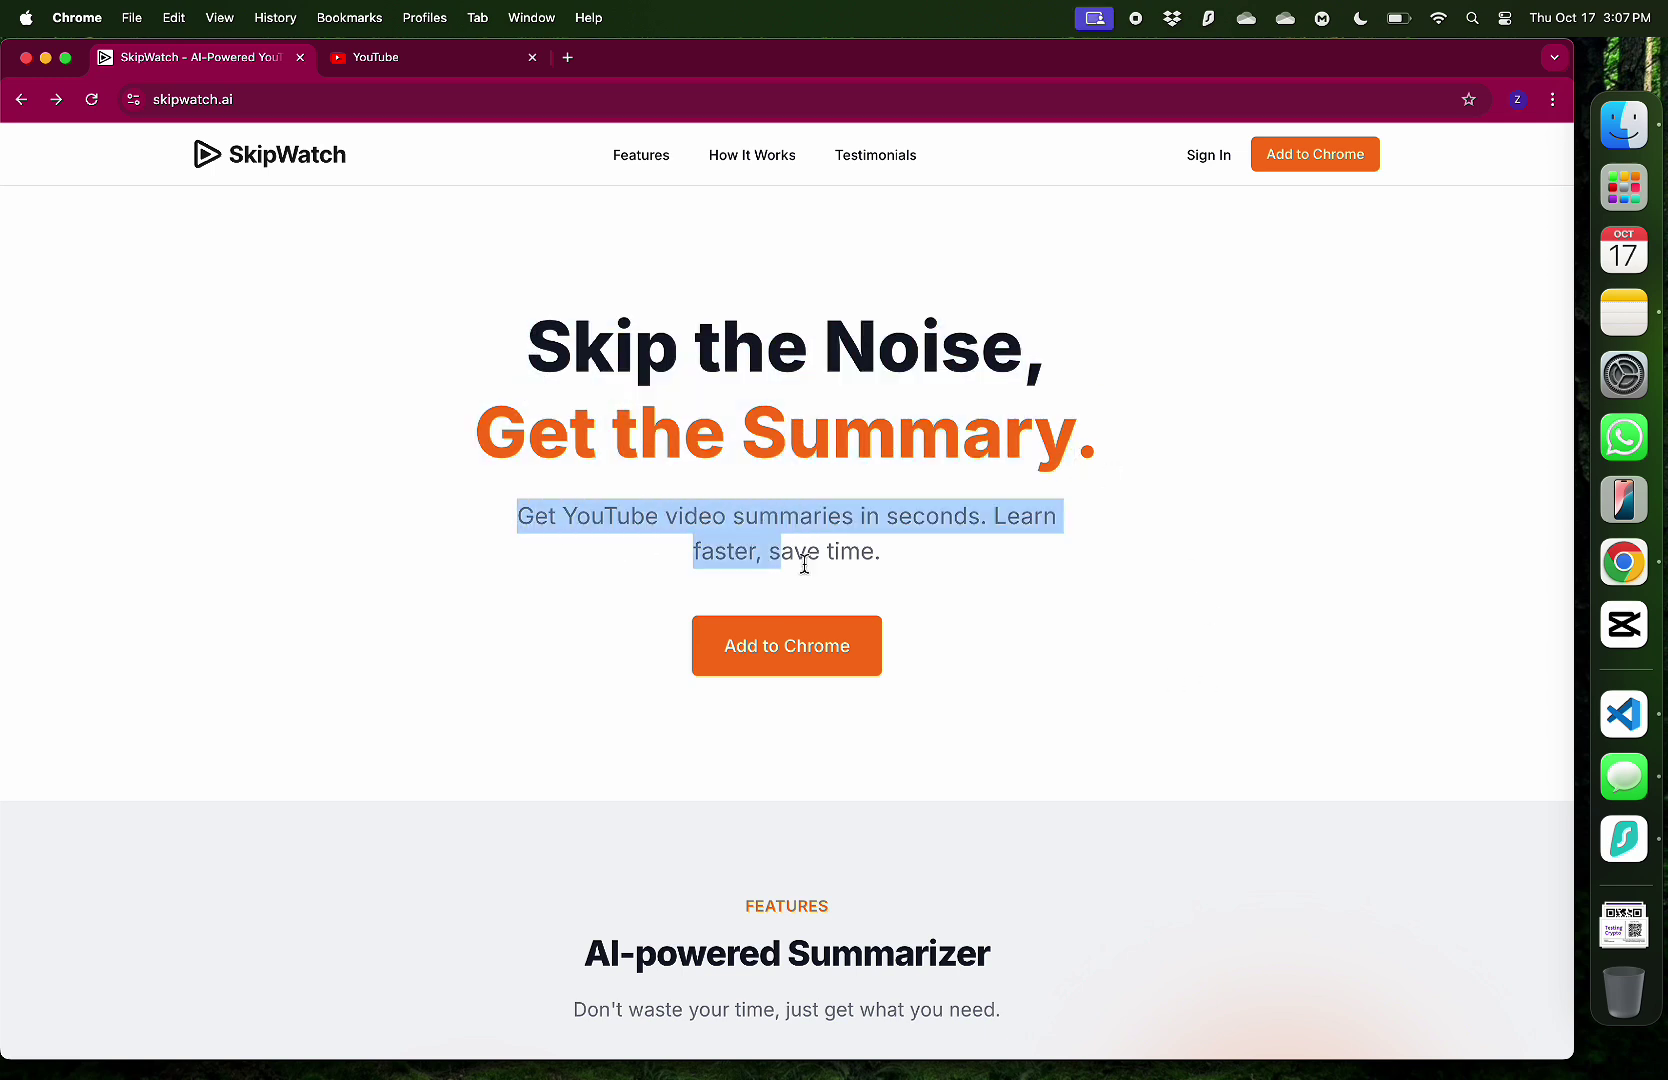
left_click(1119, 639)
scroll(1119, 639, "down", 10)
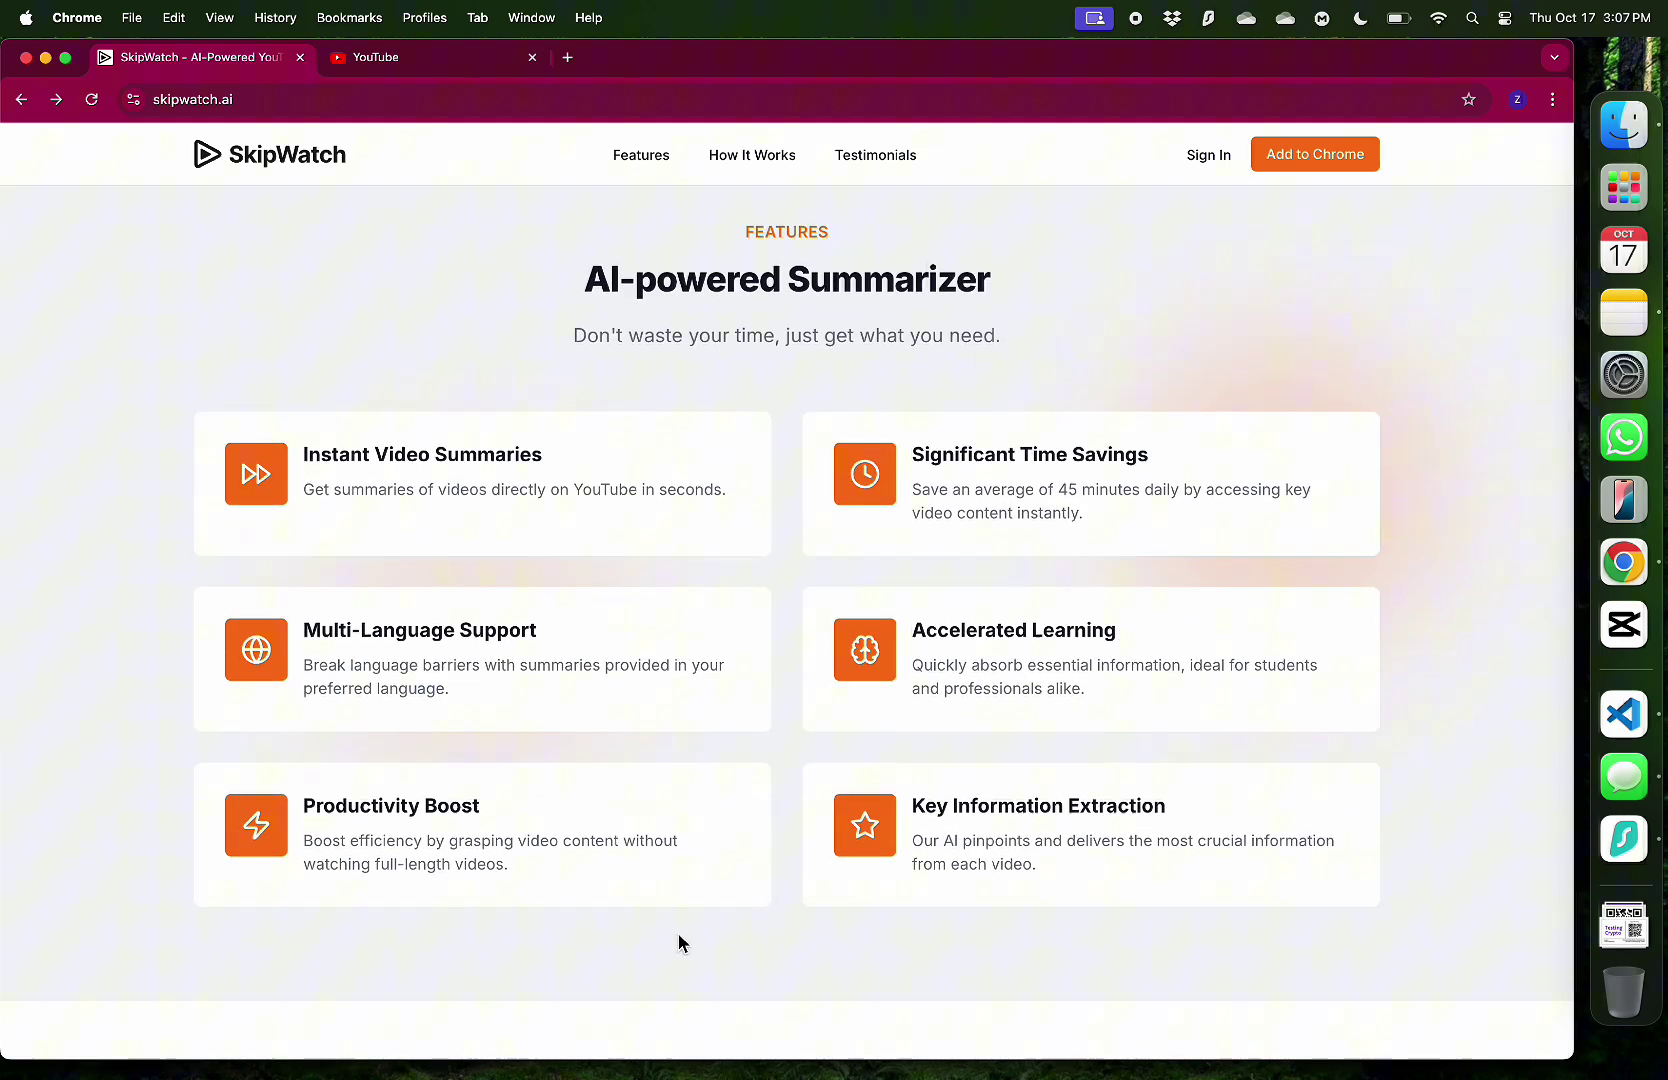
scroll(678, 935, "down", 5)
scroll(678, 930, "down", 4)
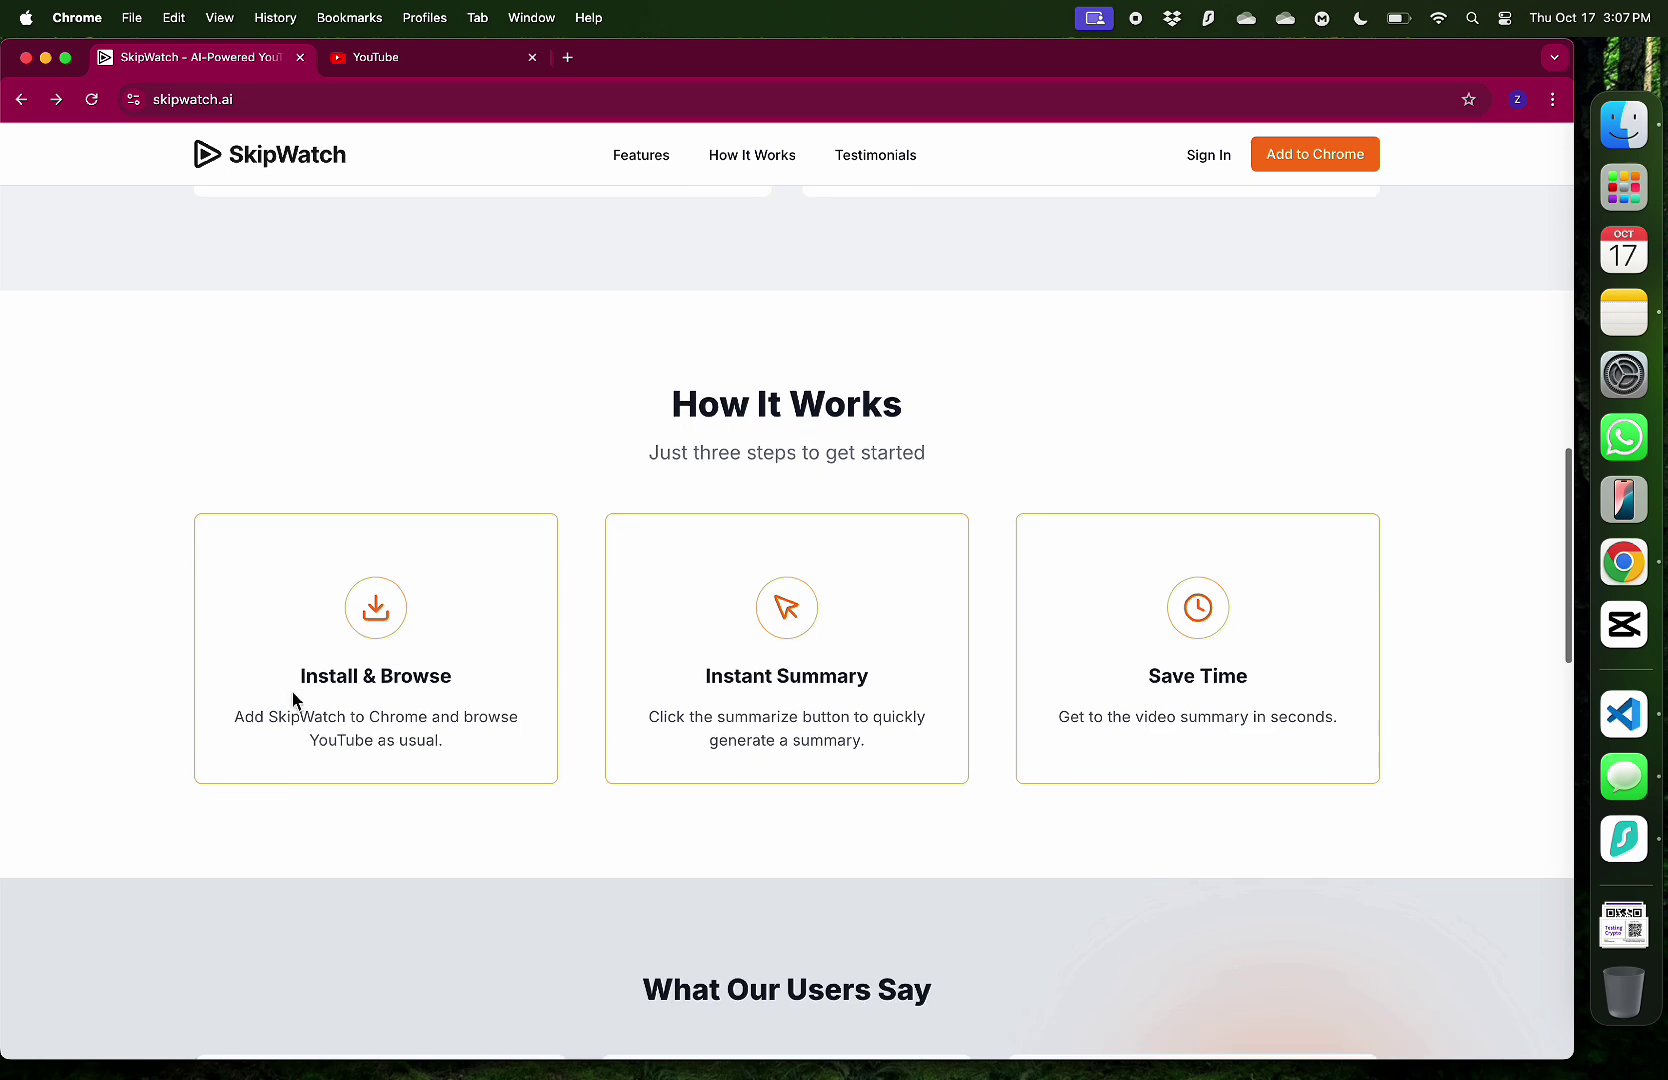
Highlight the how-it-works steps on the SkipWatch site, including Instant Summary and Save Time
left_click_drag(294, 688, 463, 685)
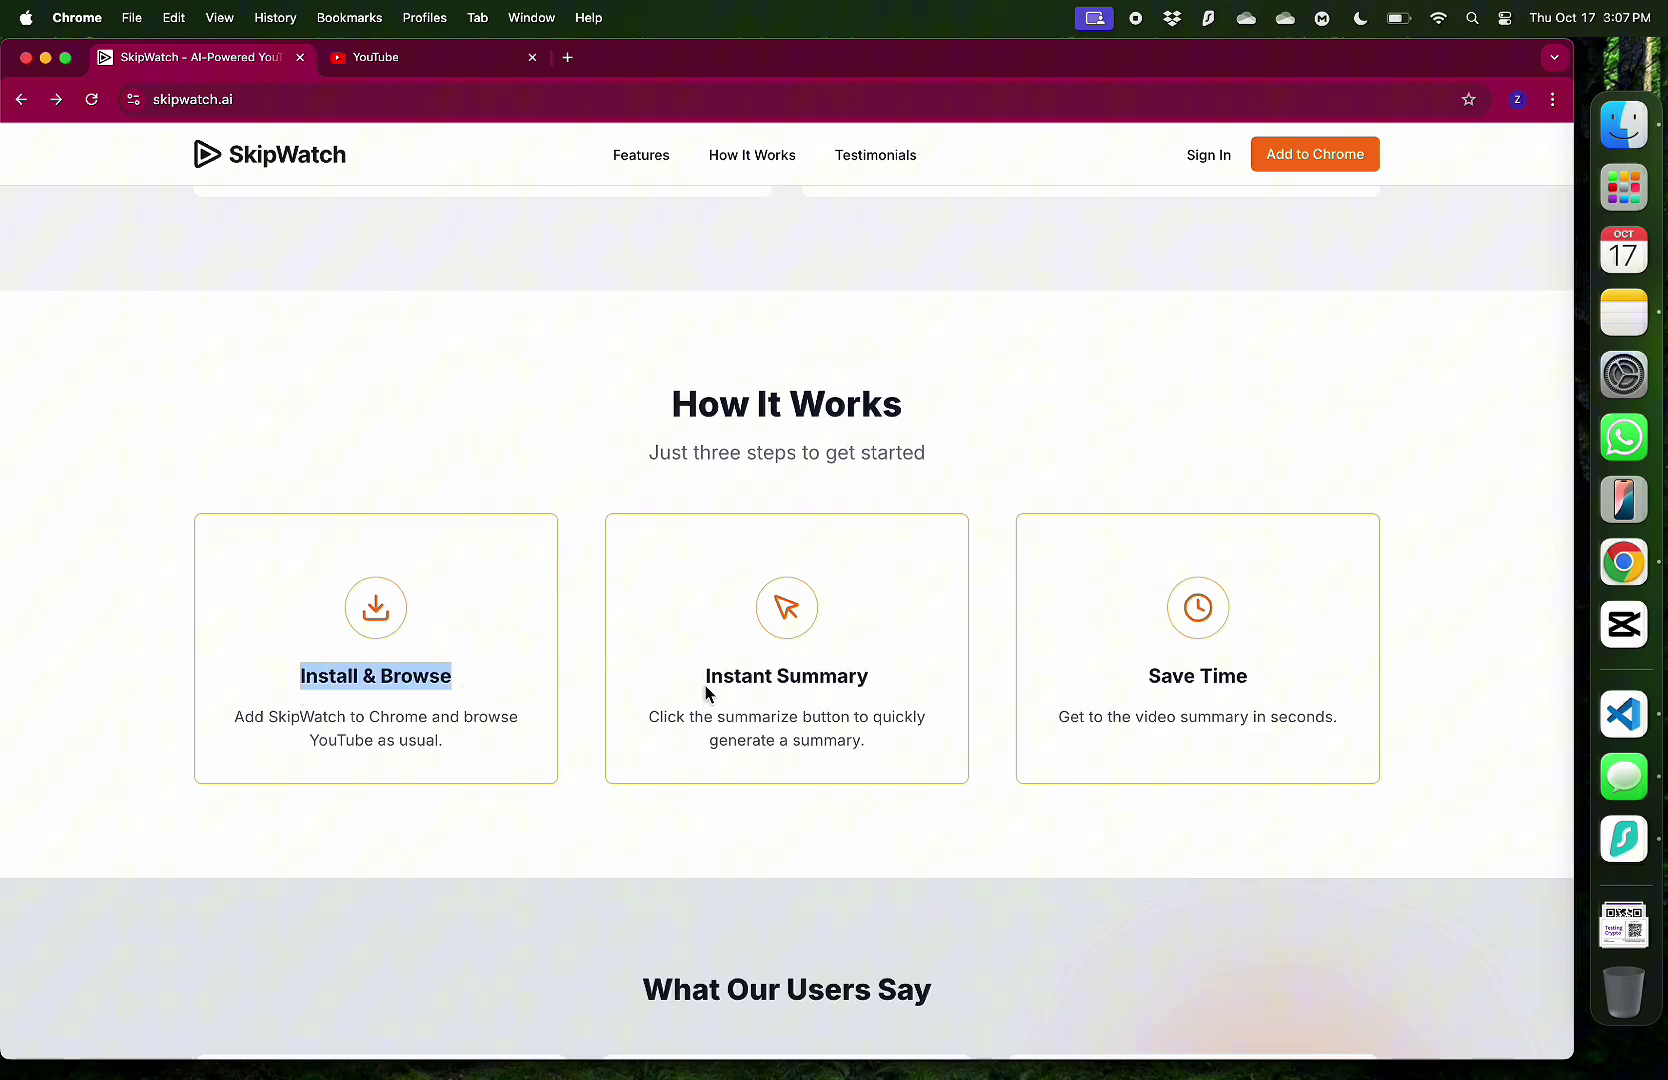
left_click_drag(704, 684, 868, 681)
left_click_drag(1148, 690, 1252, 686)
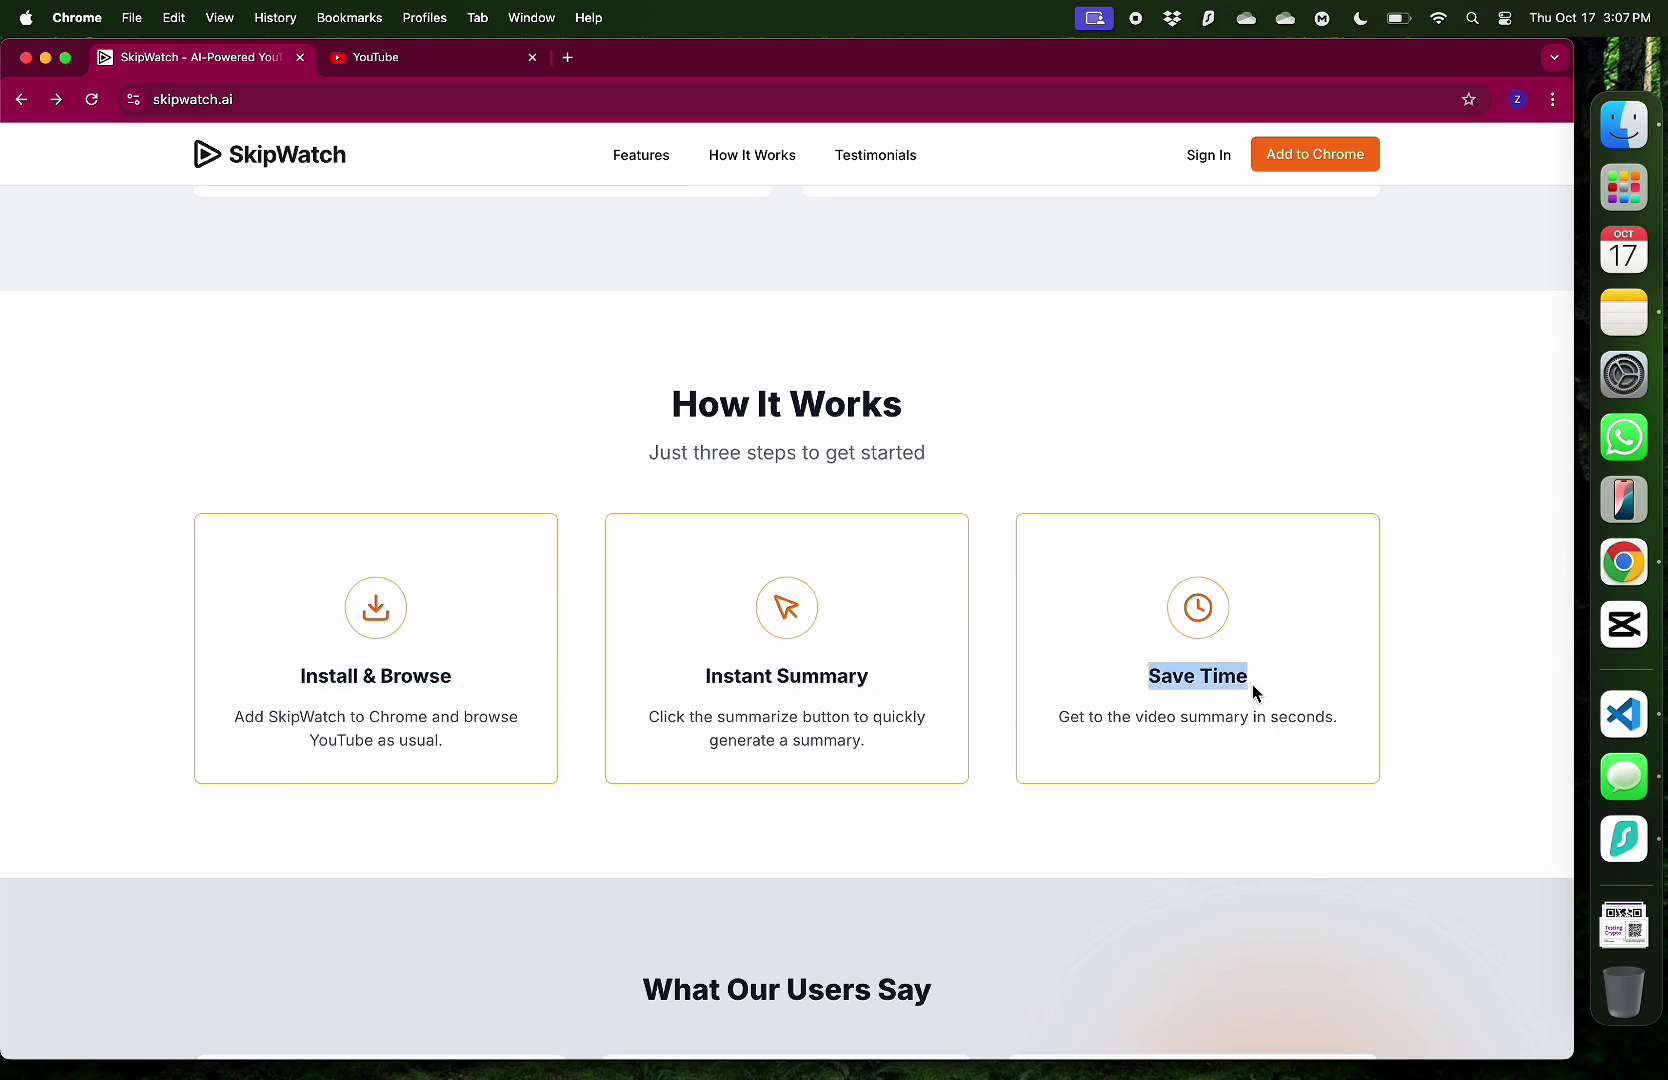
left_click(1452, 603)
scroll(1455, 603, "up", 15)
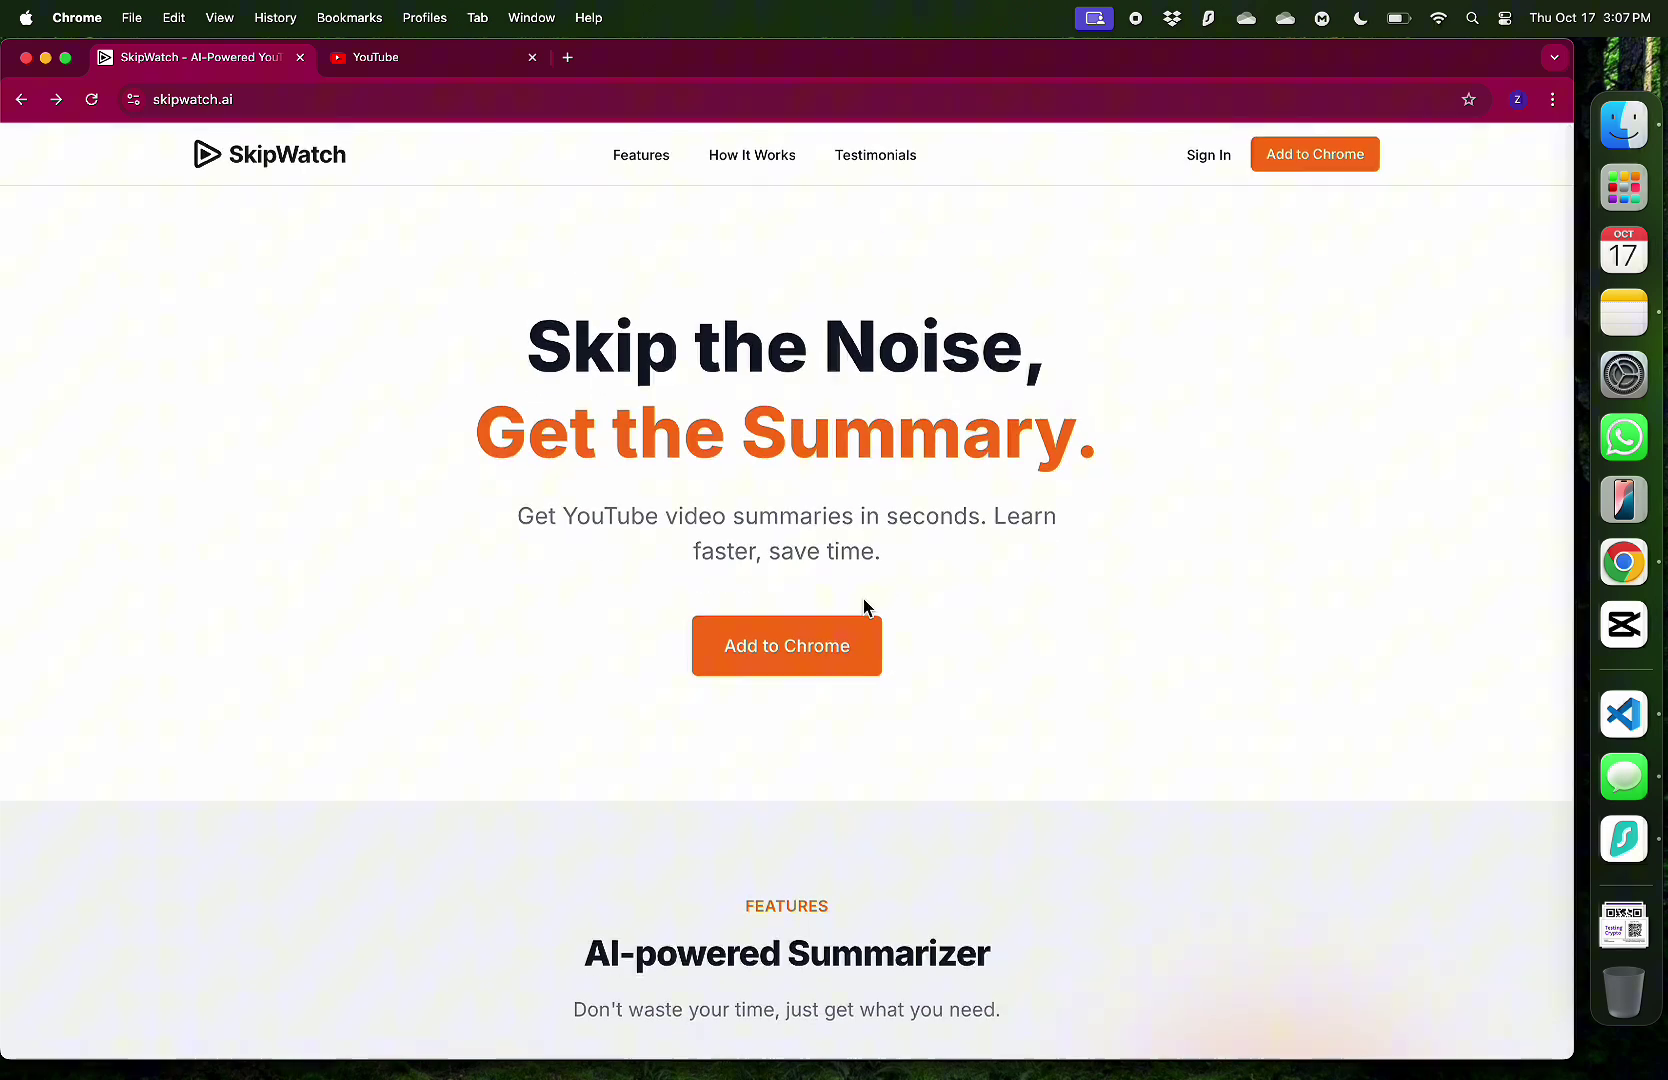
Add the SkipWatch: AI YouTube Summarizer extension to Chrome from its store listing
left_click(797, 655)
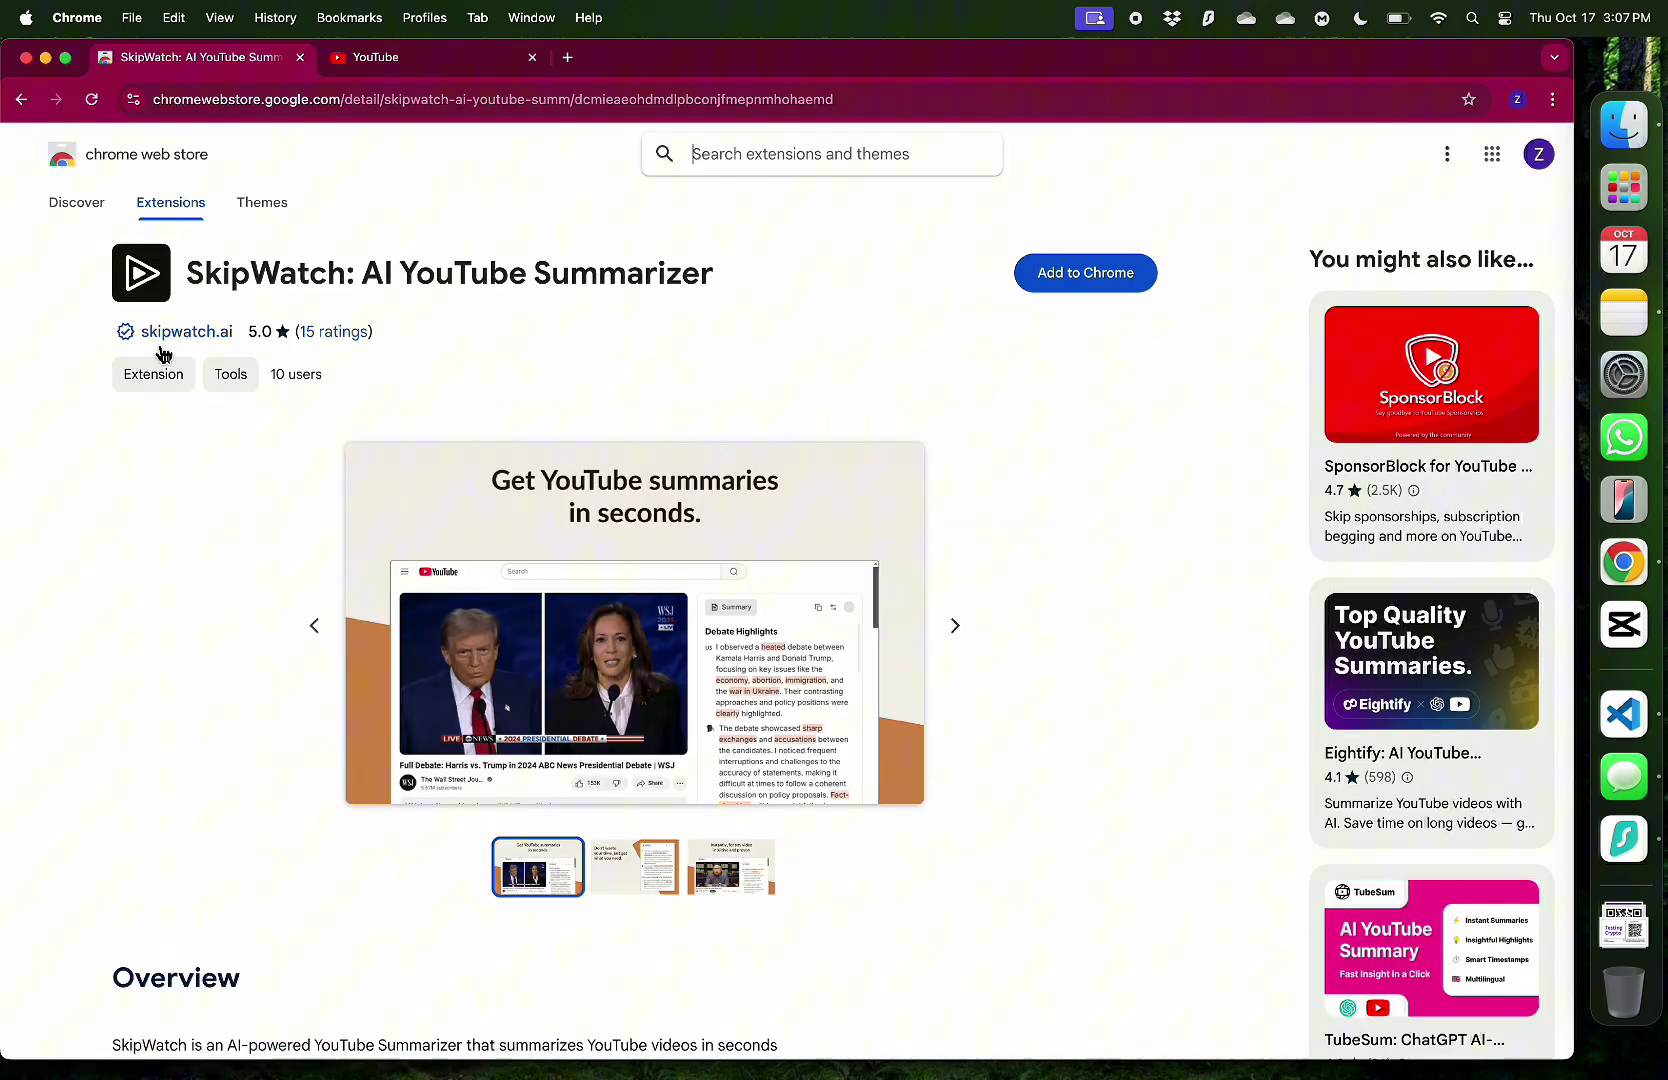
left_click(1090, 277)
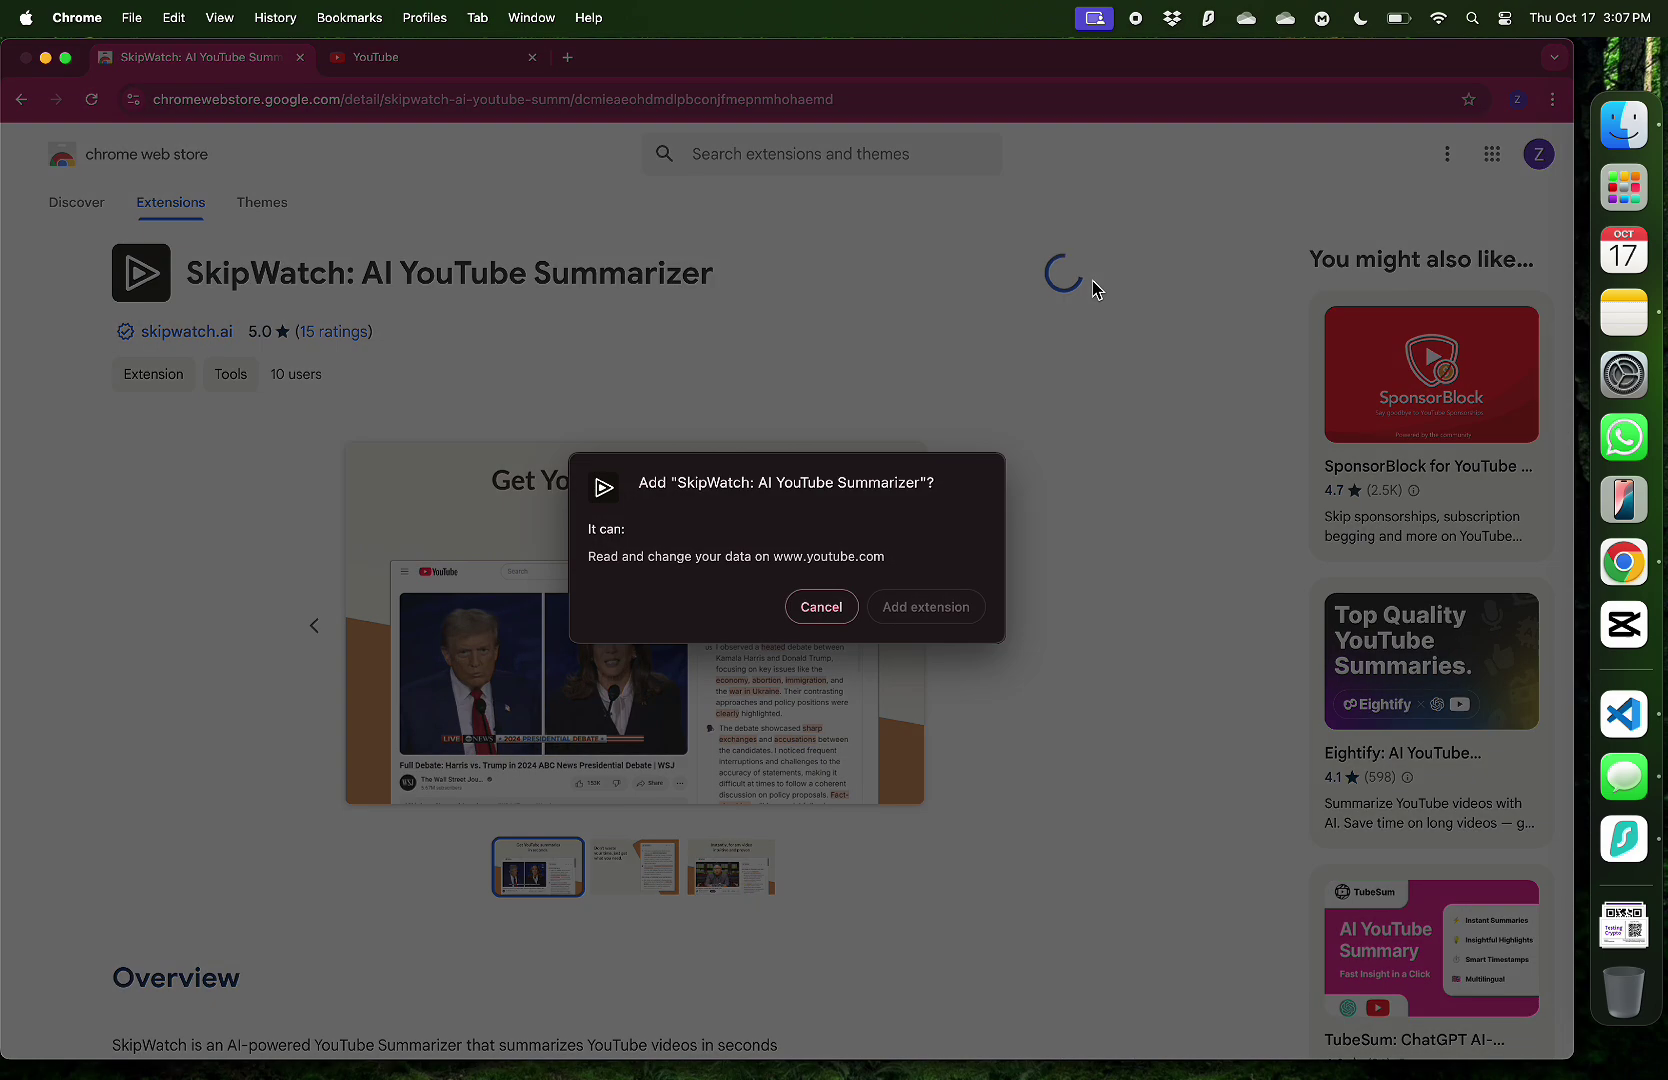
left_click(935, 615)
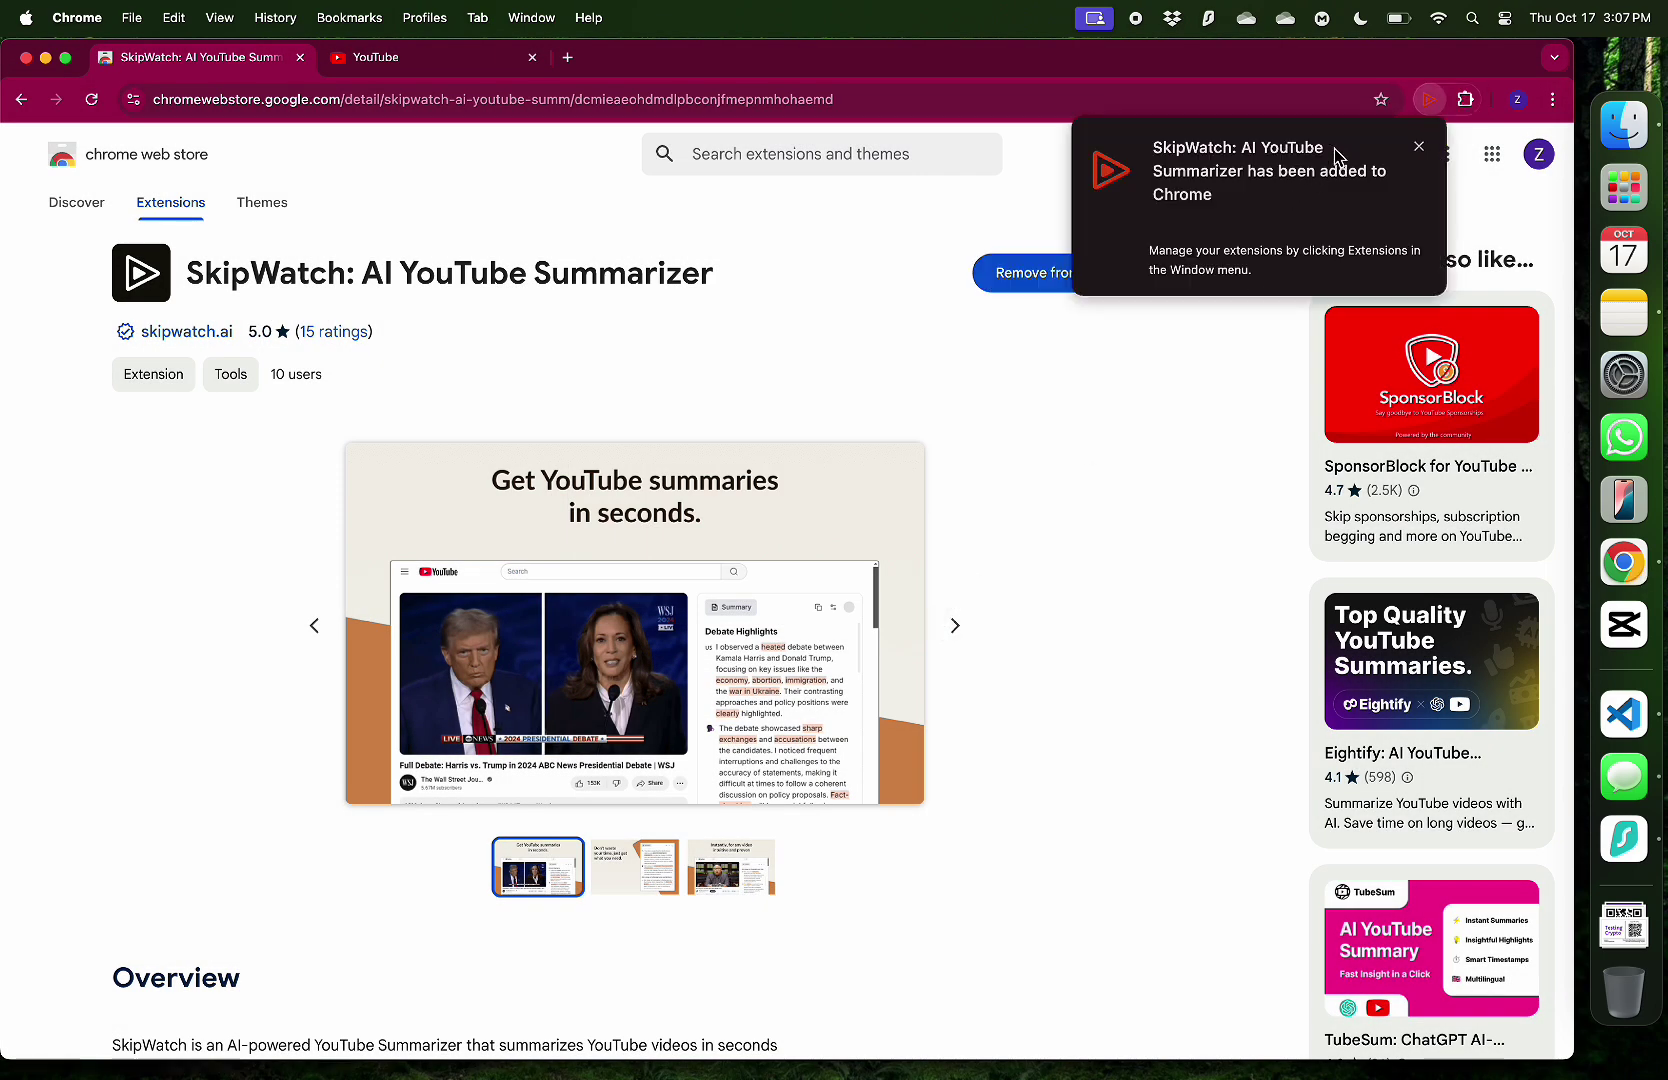
Pin SkipWatch to the browser toolbar from the Extensions menu
left_click(1465, 99)
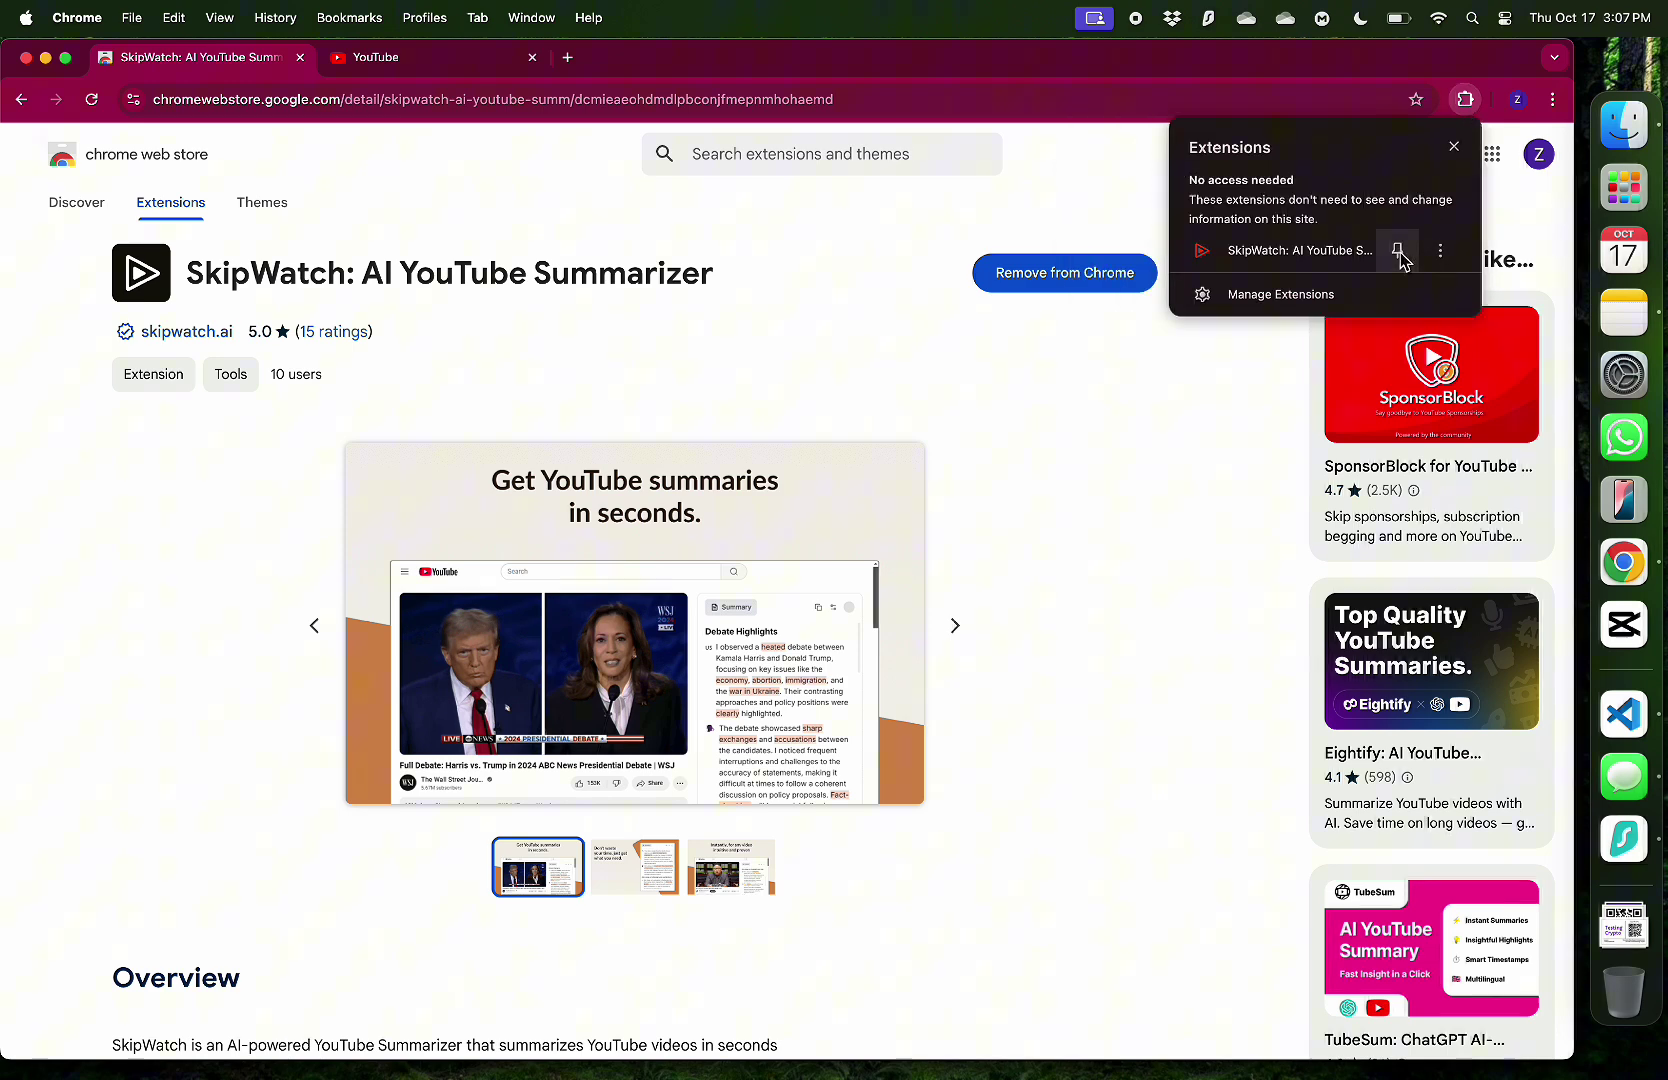
left_click(1396, 246)
left_click(1132, 484)
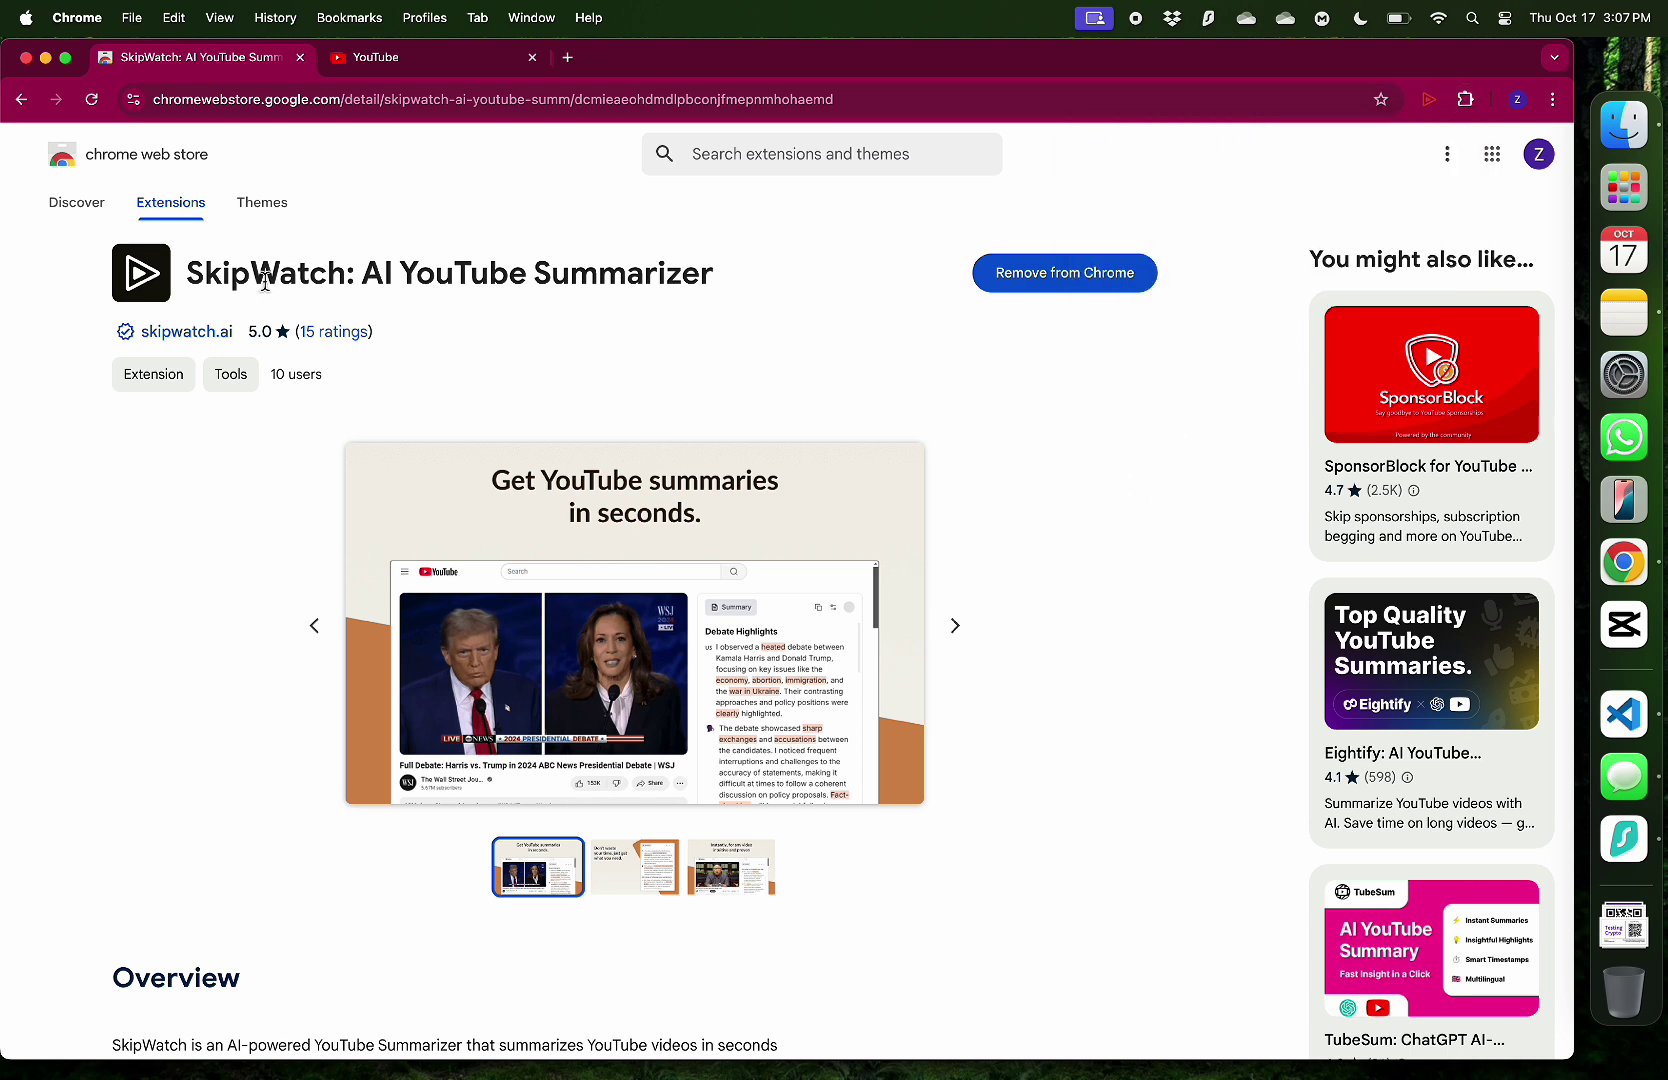
Switch to the YouTube tab and reload the home page
left_click(414, 64)
left_click(400, 97)
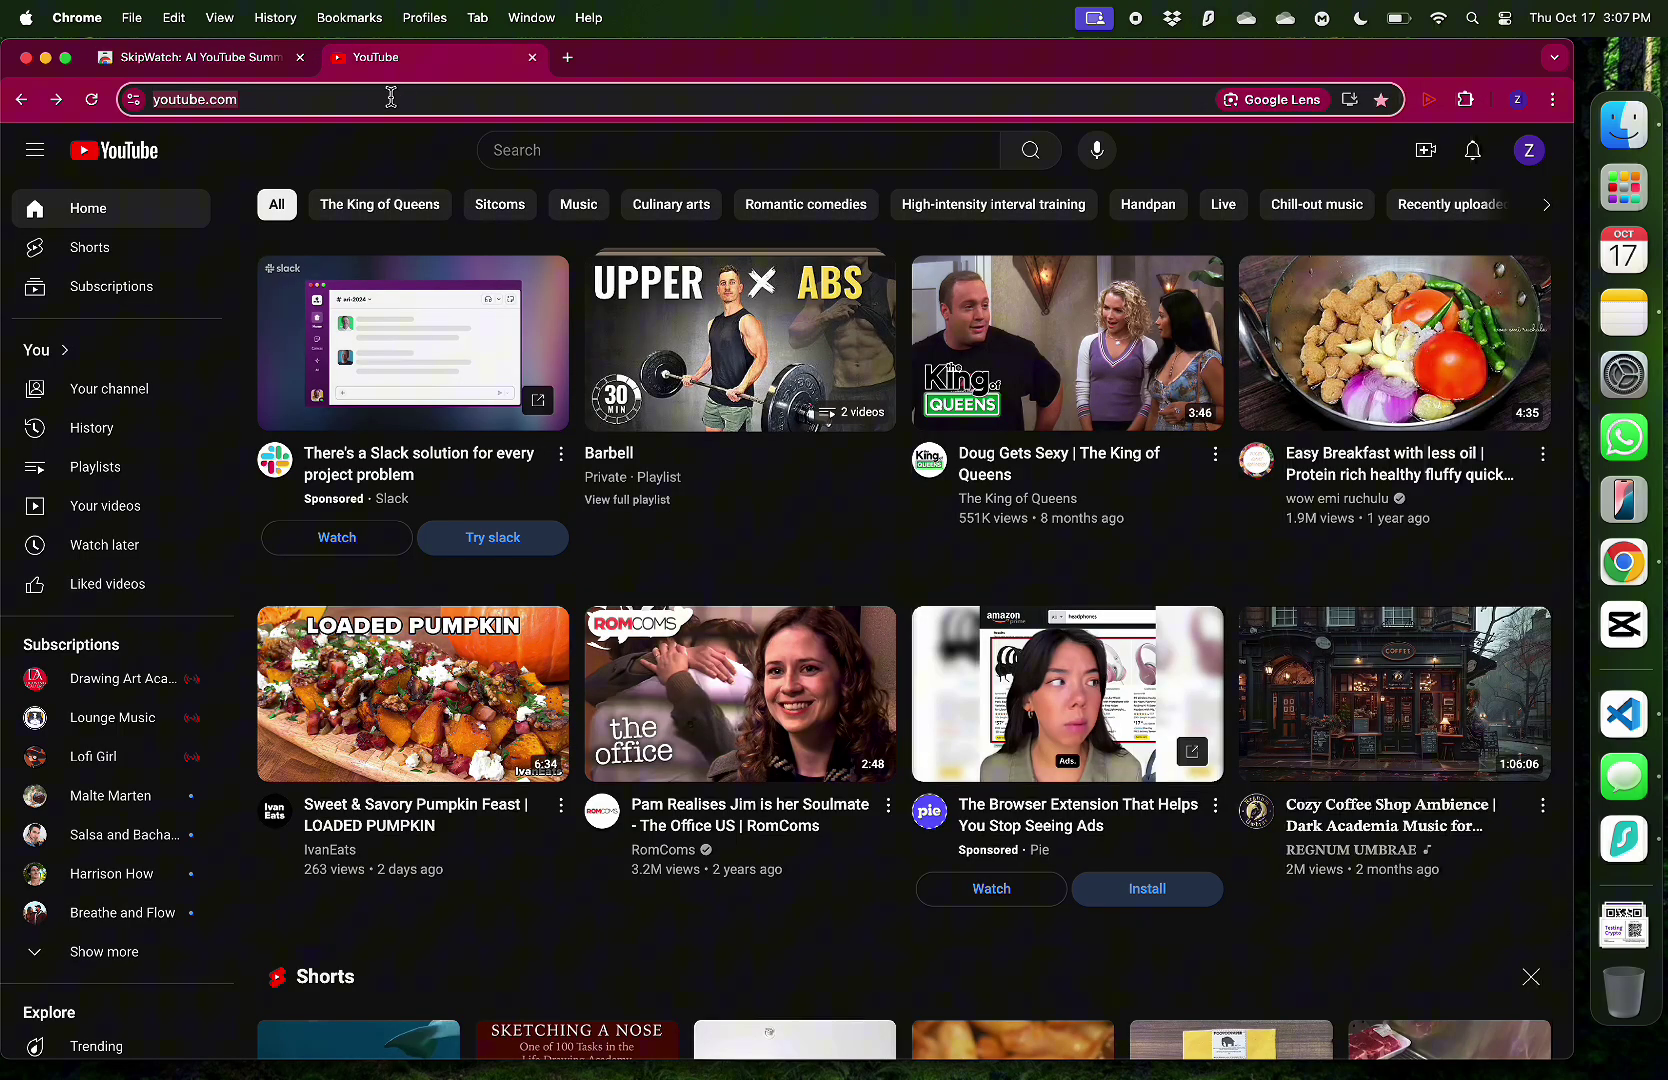
key("Return")
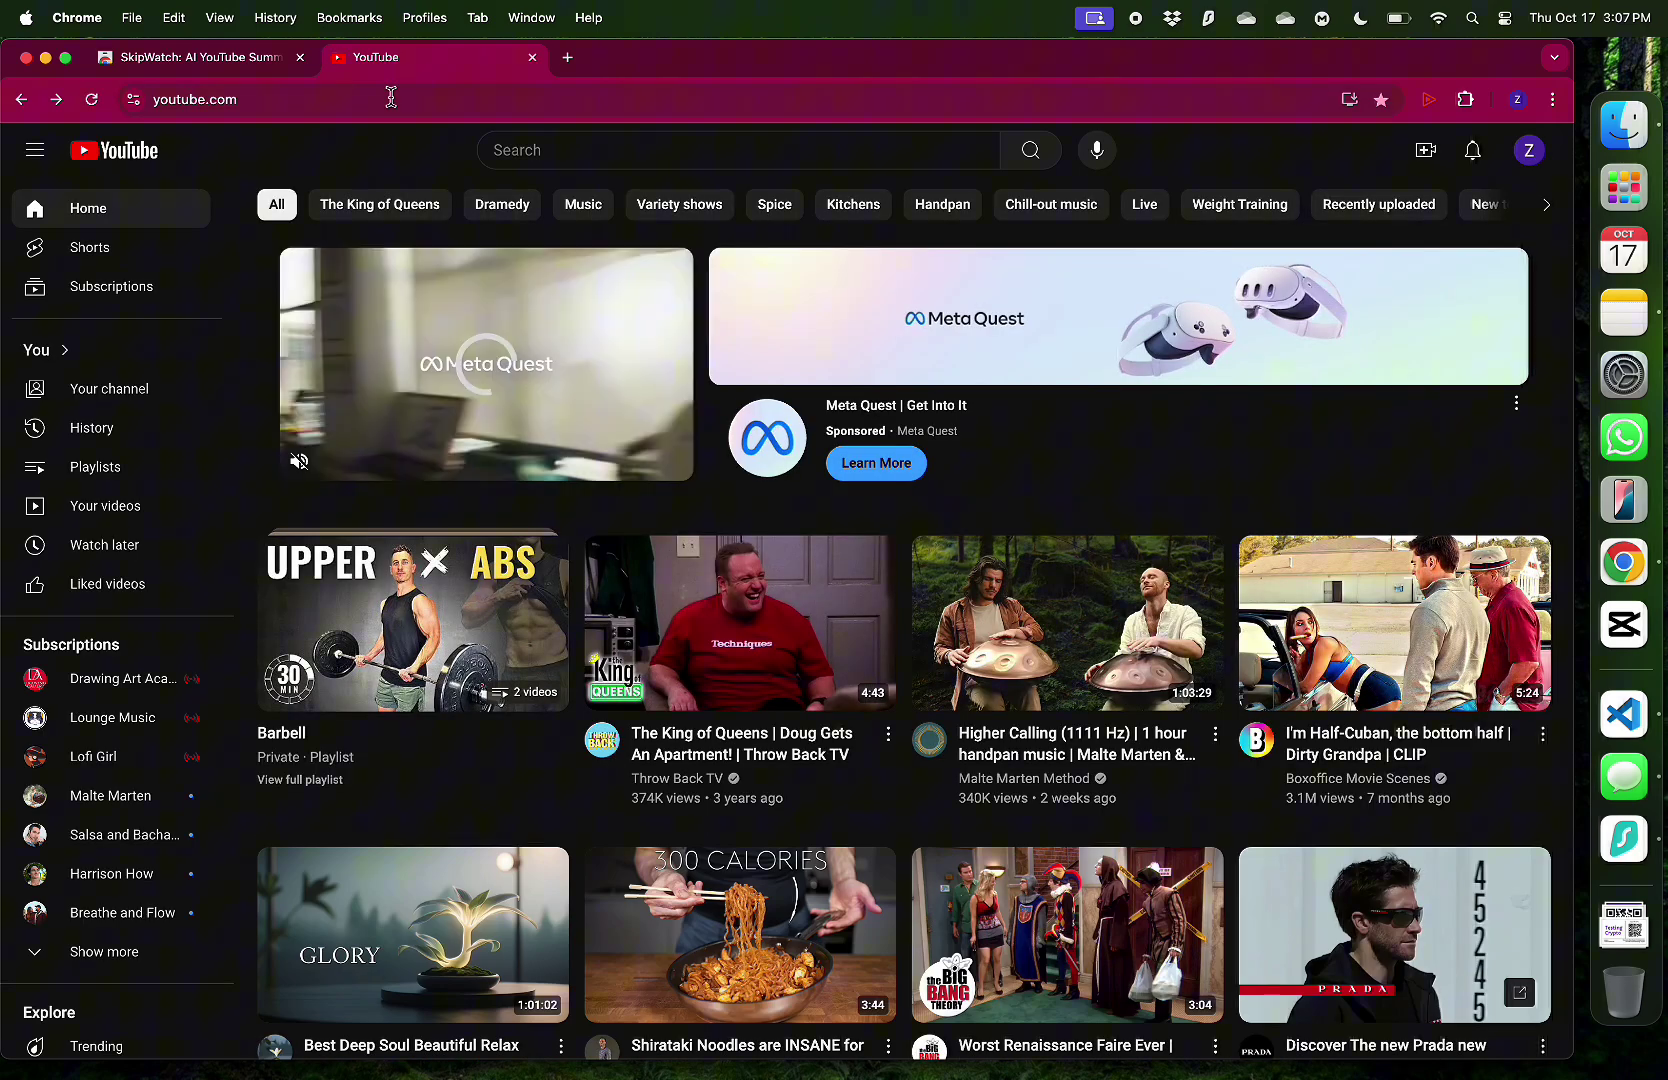
Open the 'Shirataki Noodles are INSANE for Weight Loss' video and highlight its title
scroll(833, 643, "down", 5)
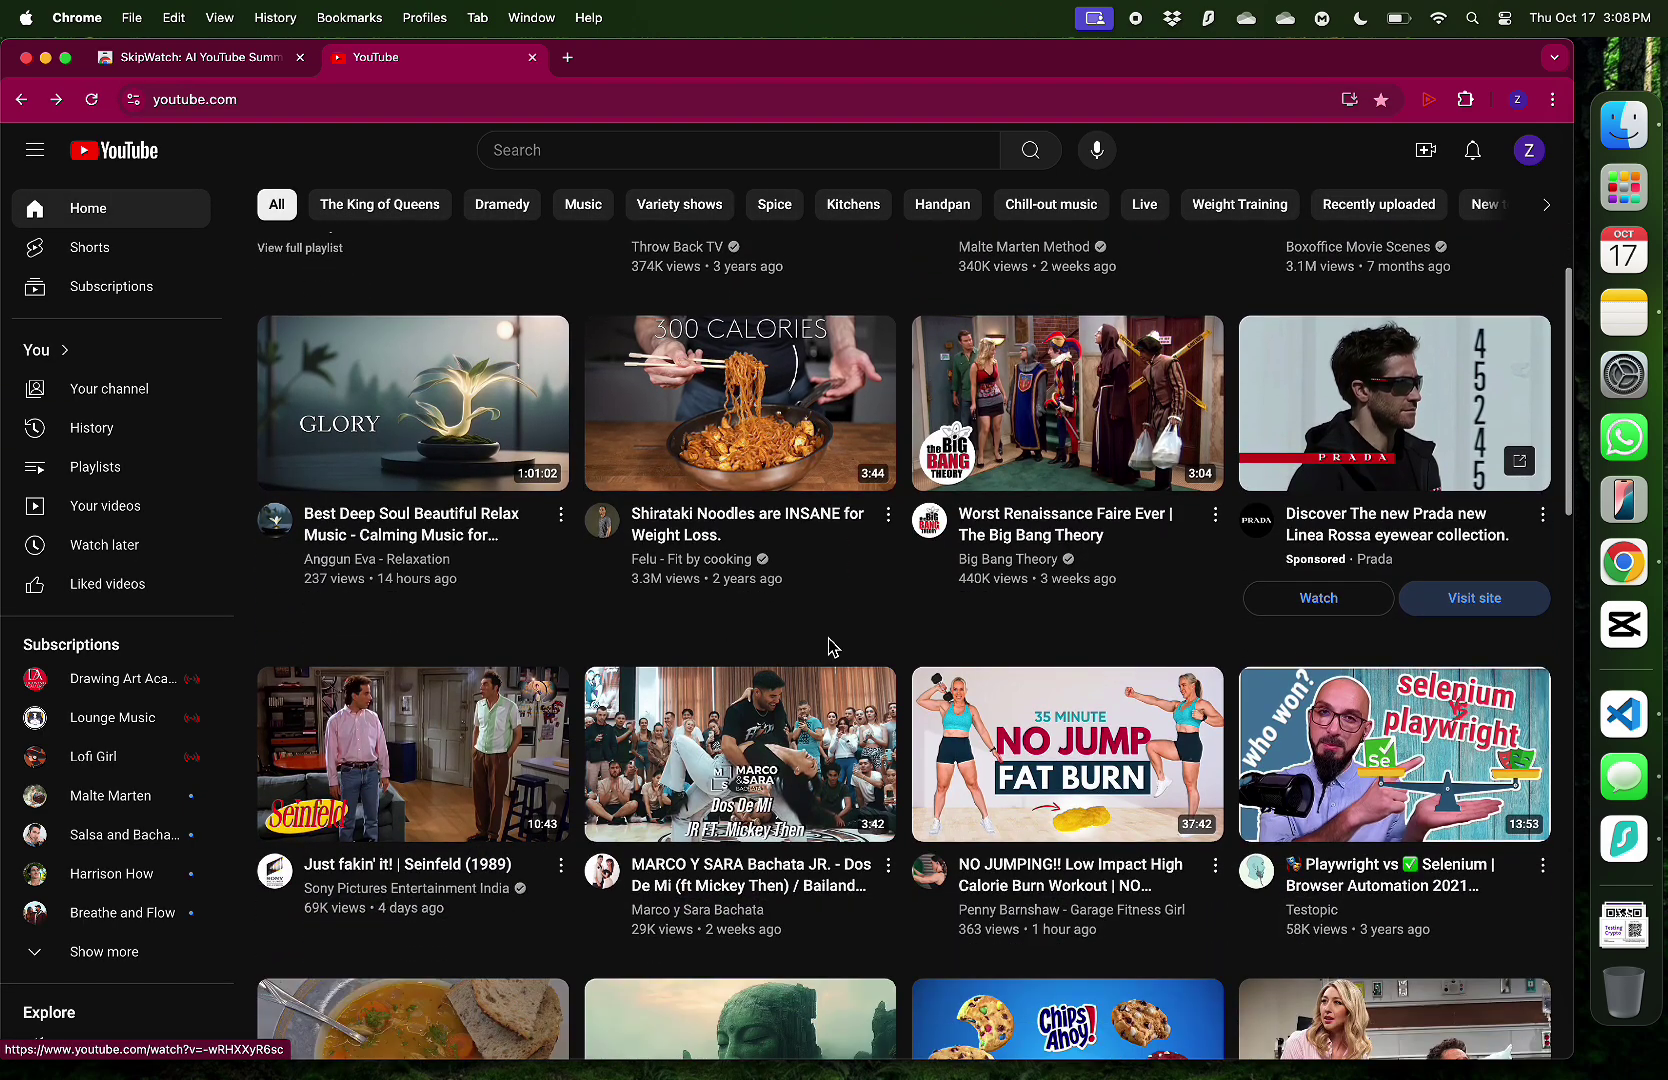
left_click(776, 397)
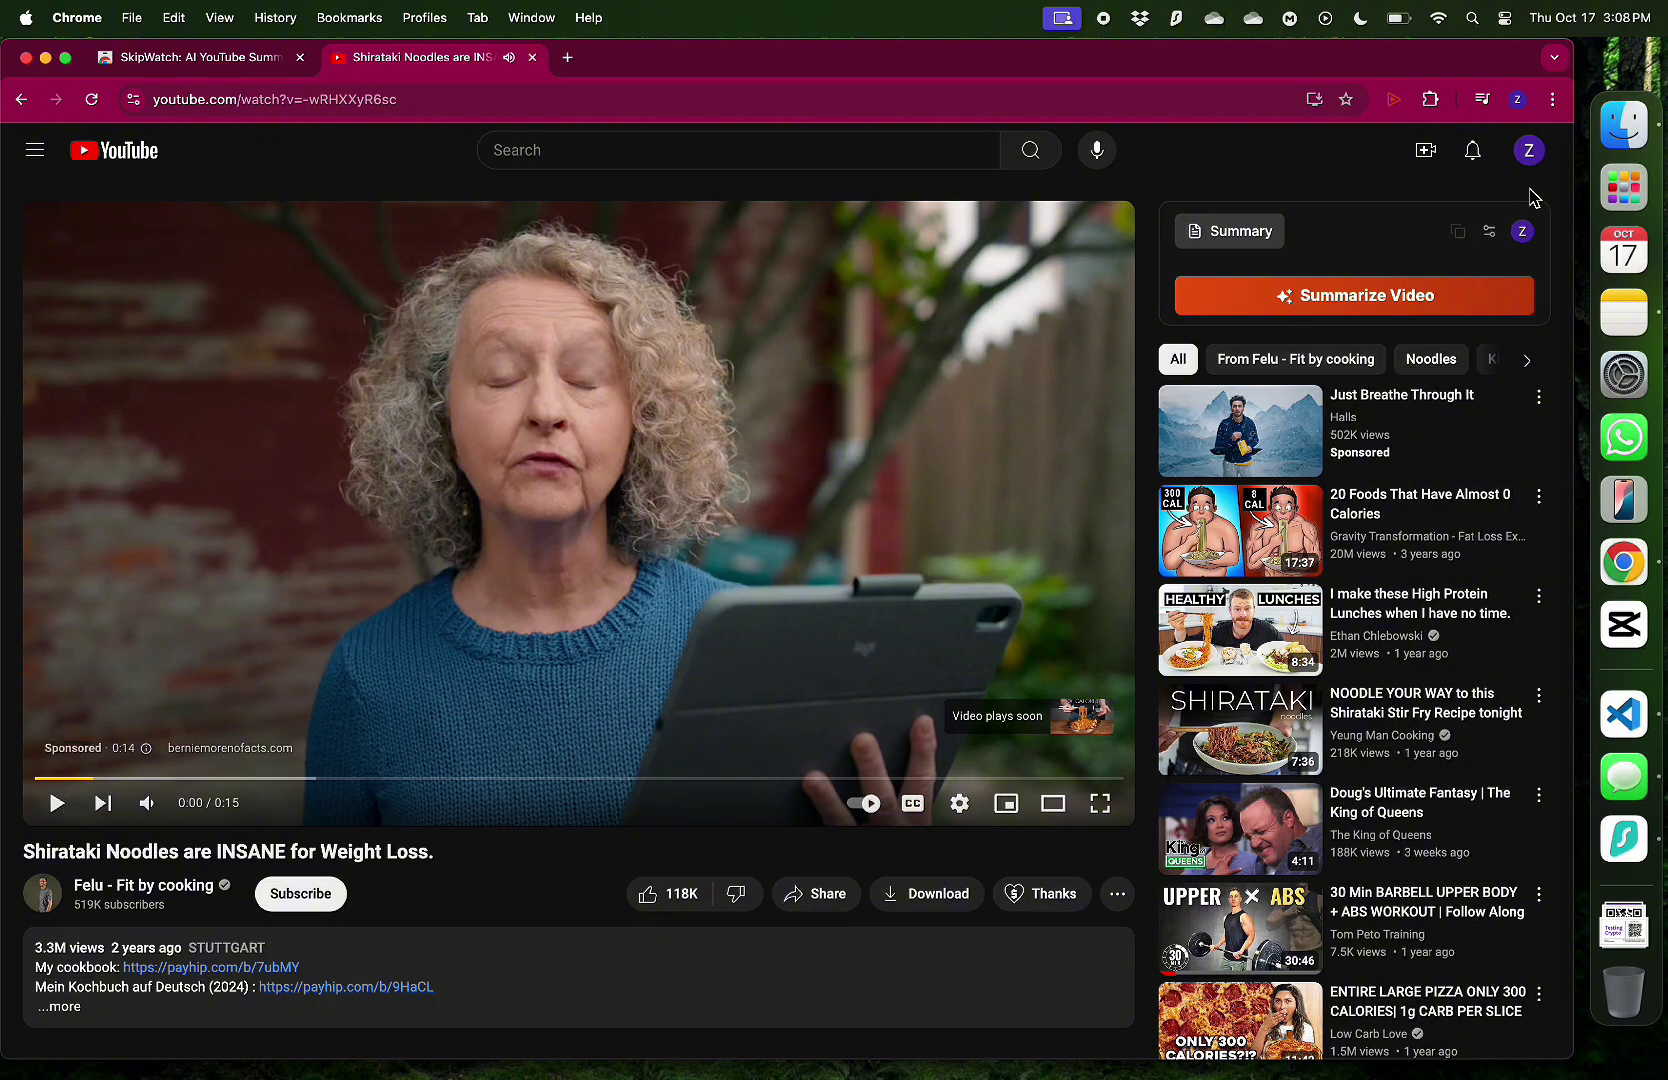
scroll(1535, 197, "up", 5)
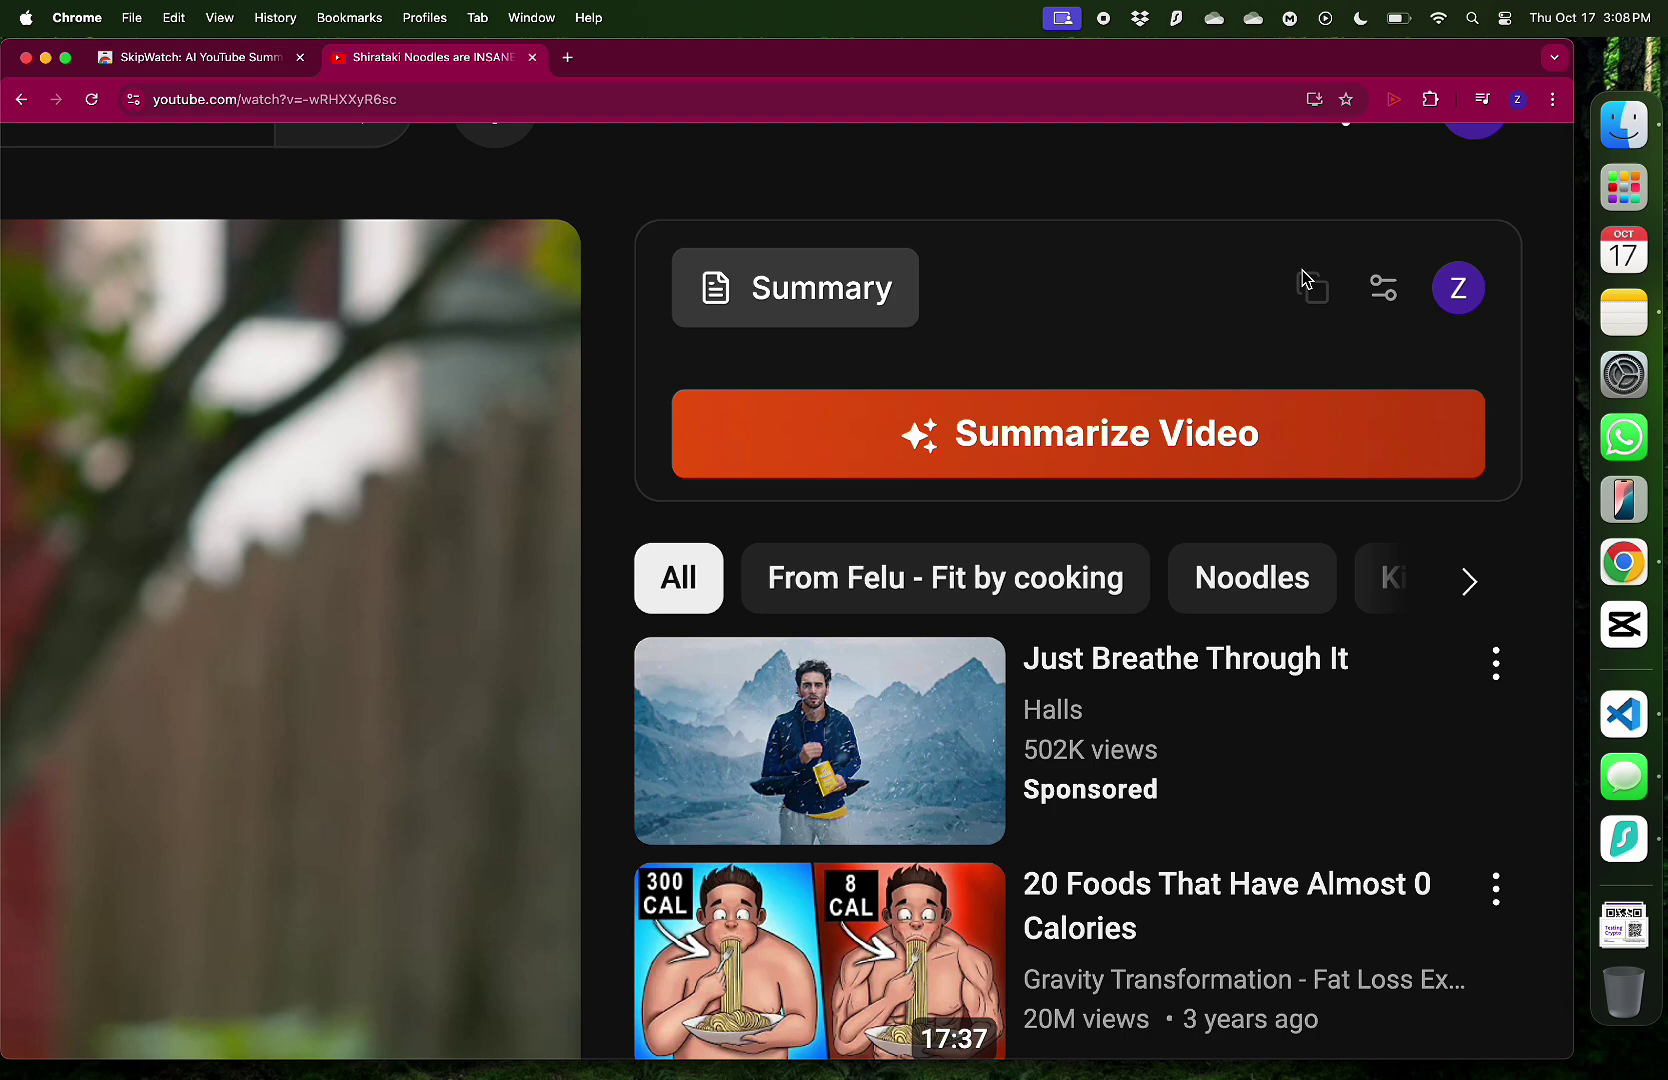
scroll(1305, 278, "down", 5)
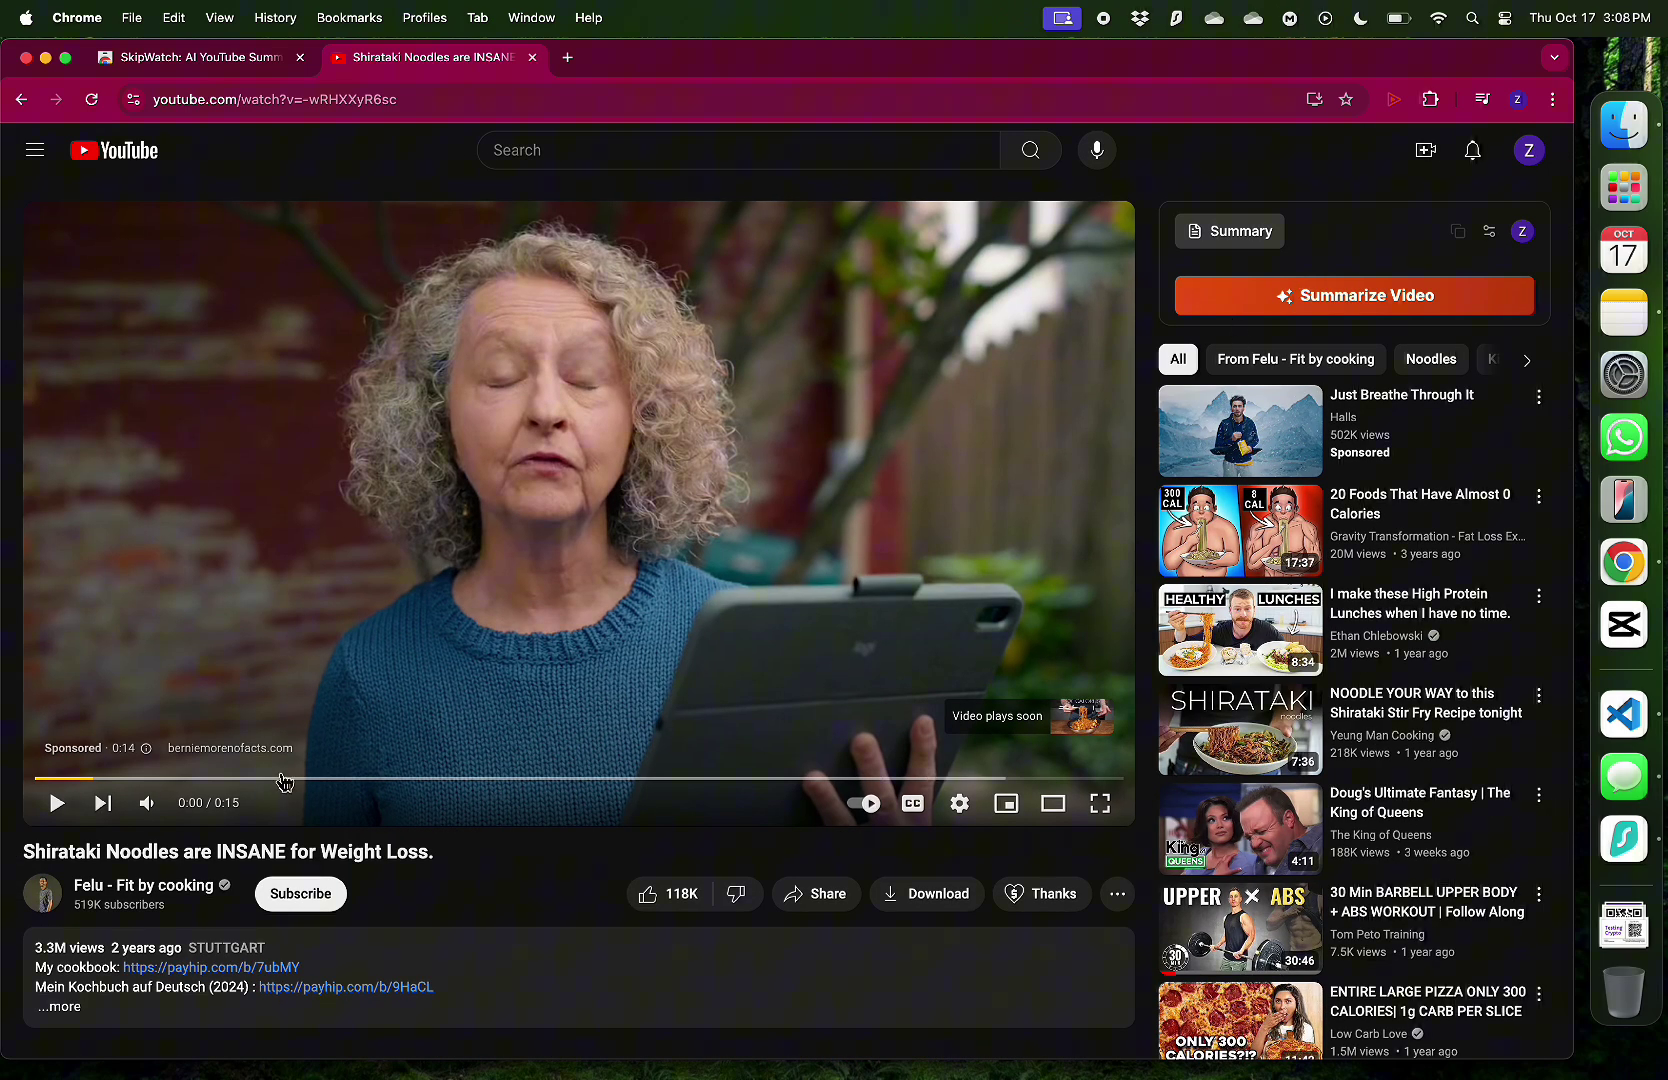
left_click_drag(24, 855, 457, 862)
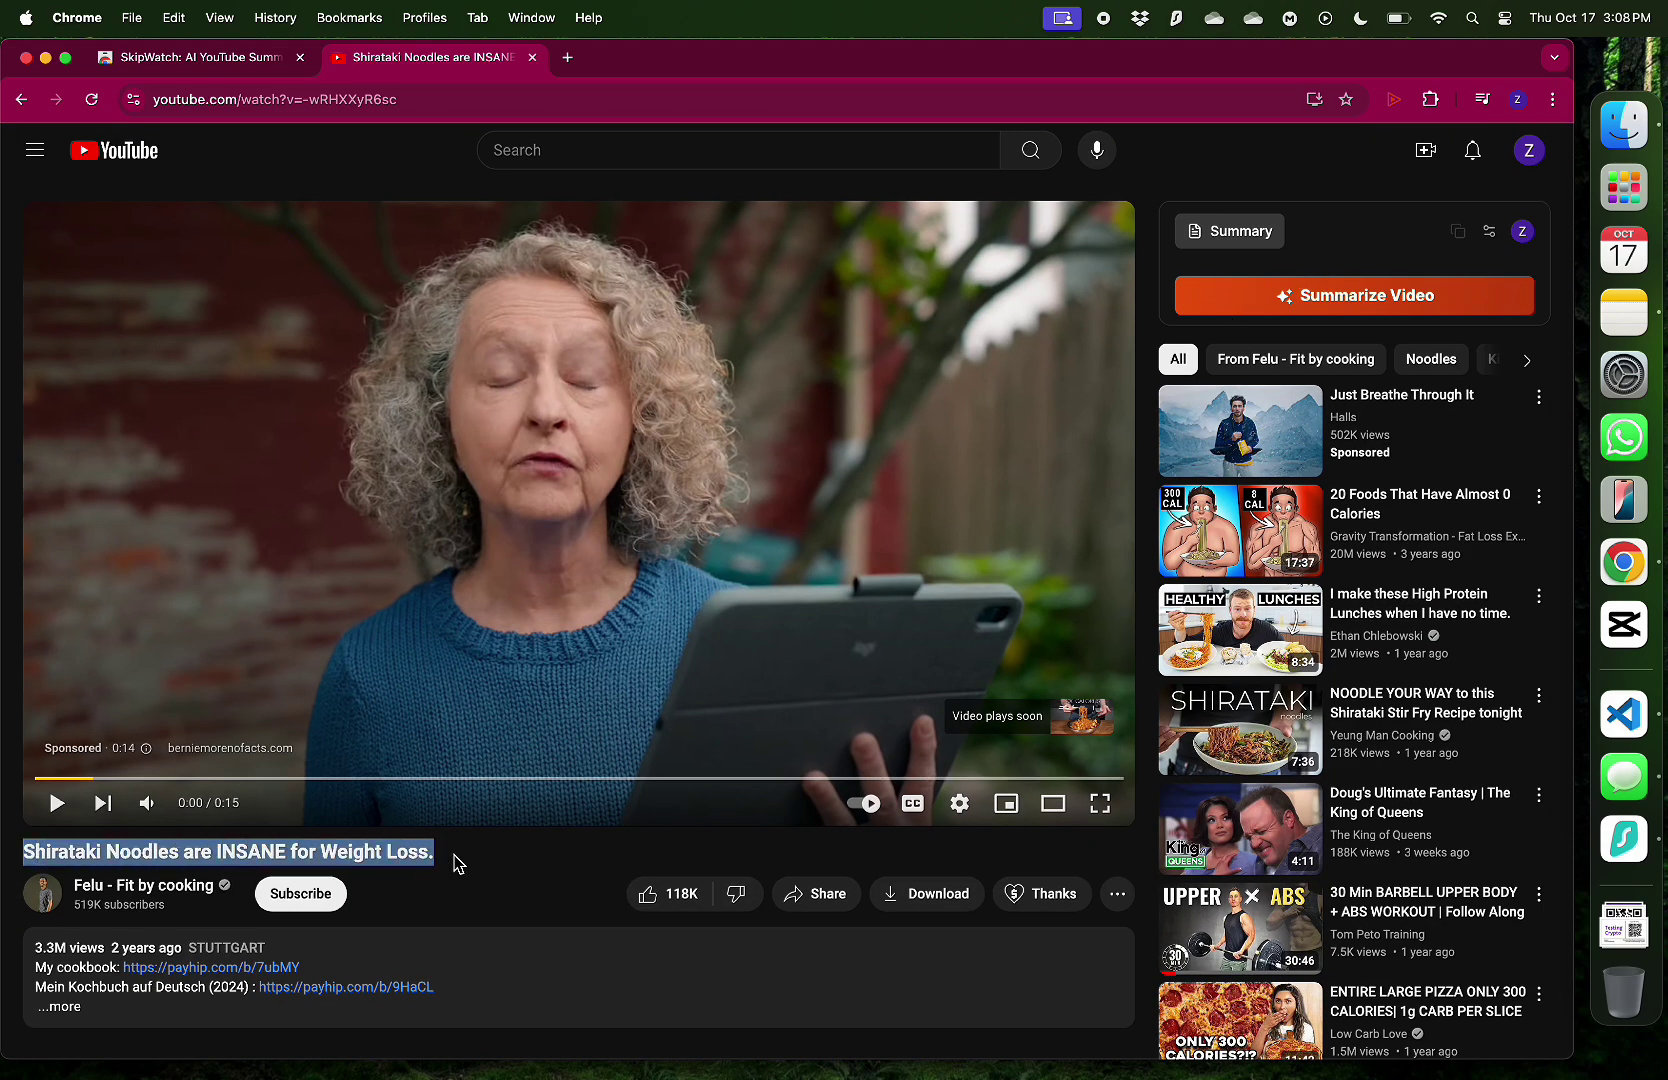
Generate the SkipWatch summary and read down to the Cooking and Nutritional Information section
left_click(1427, 295)
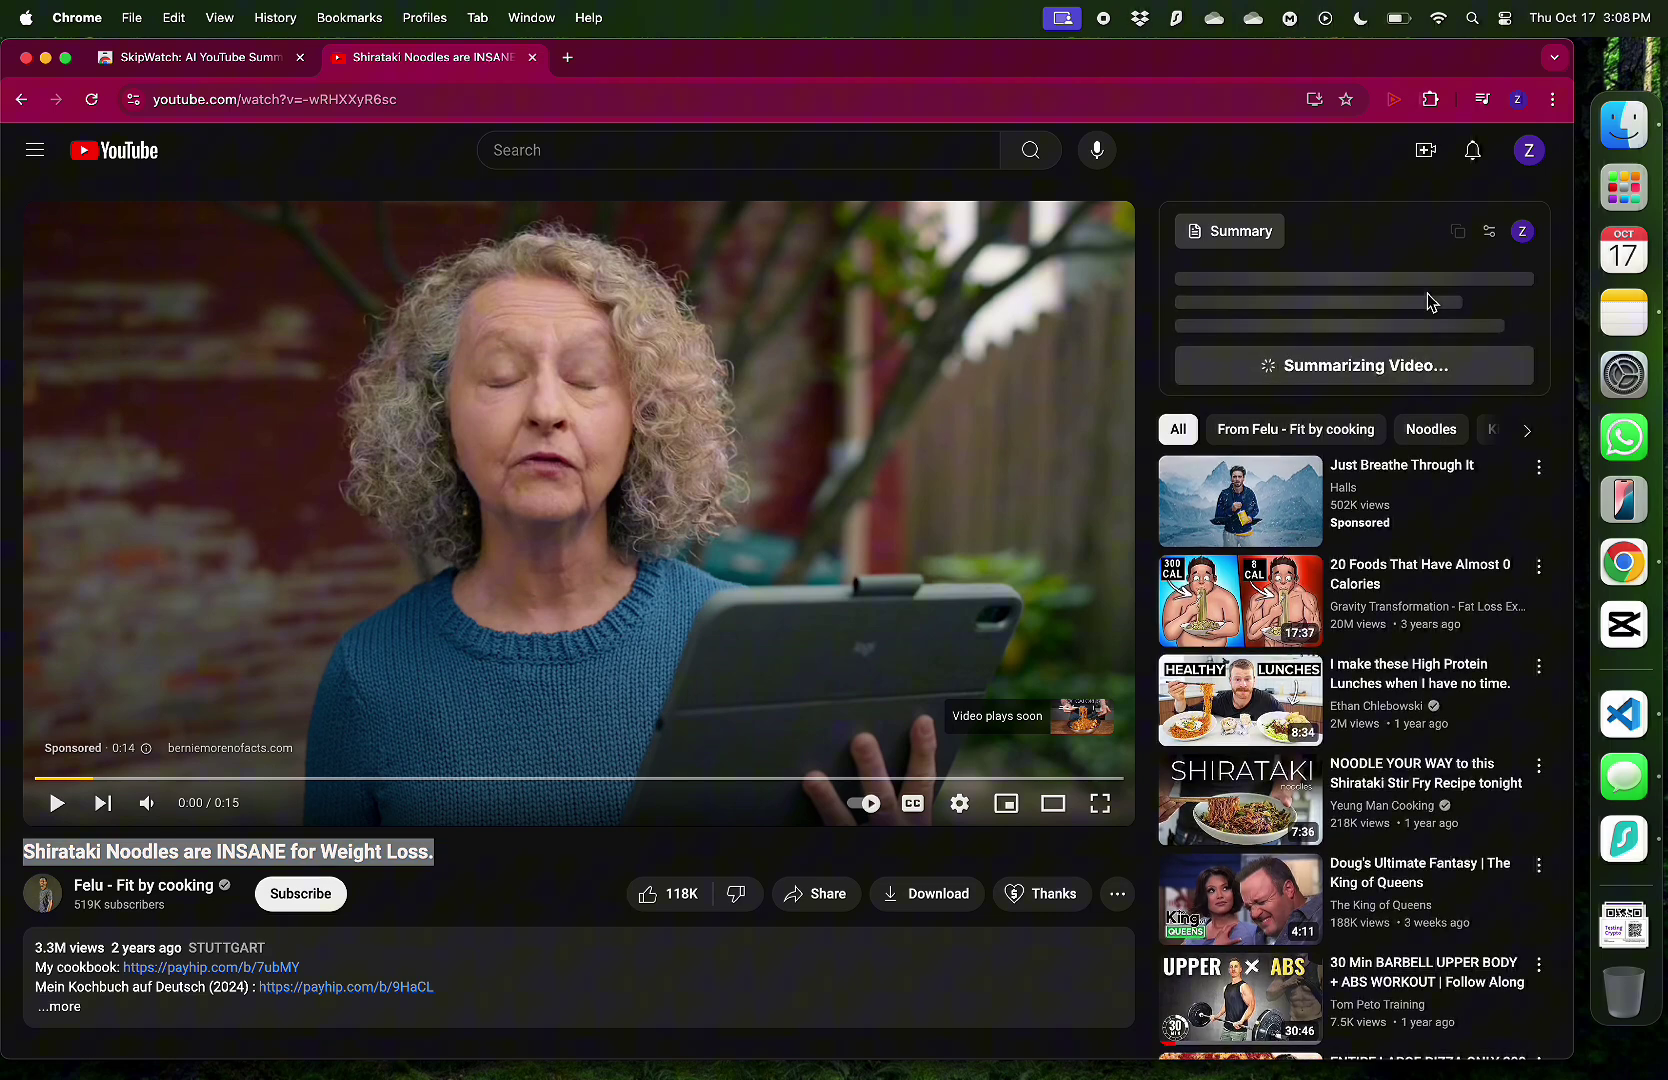
scroll(1427, 293, "up", 5)
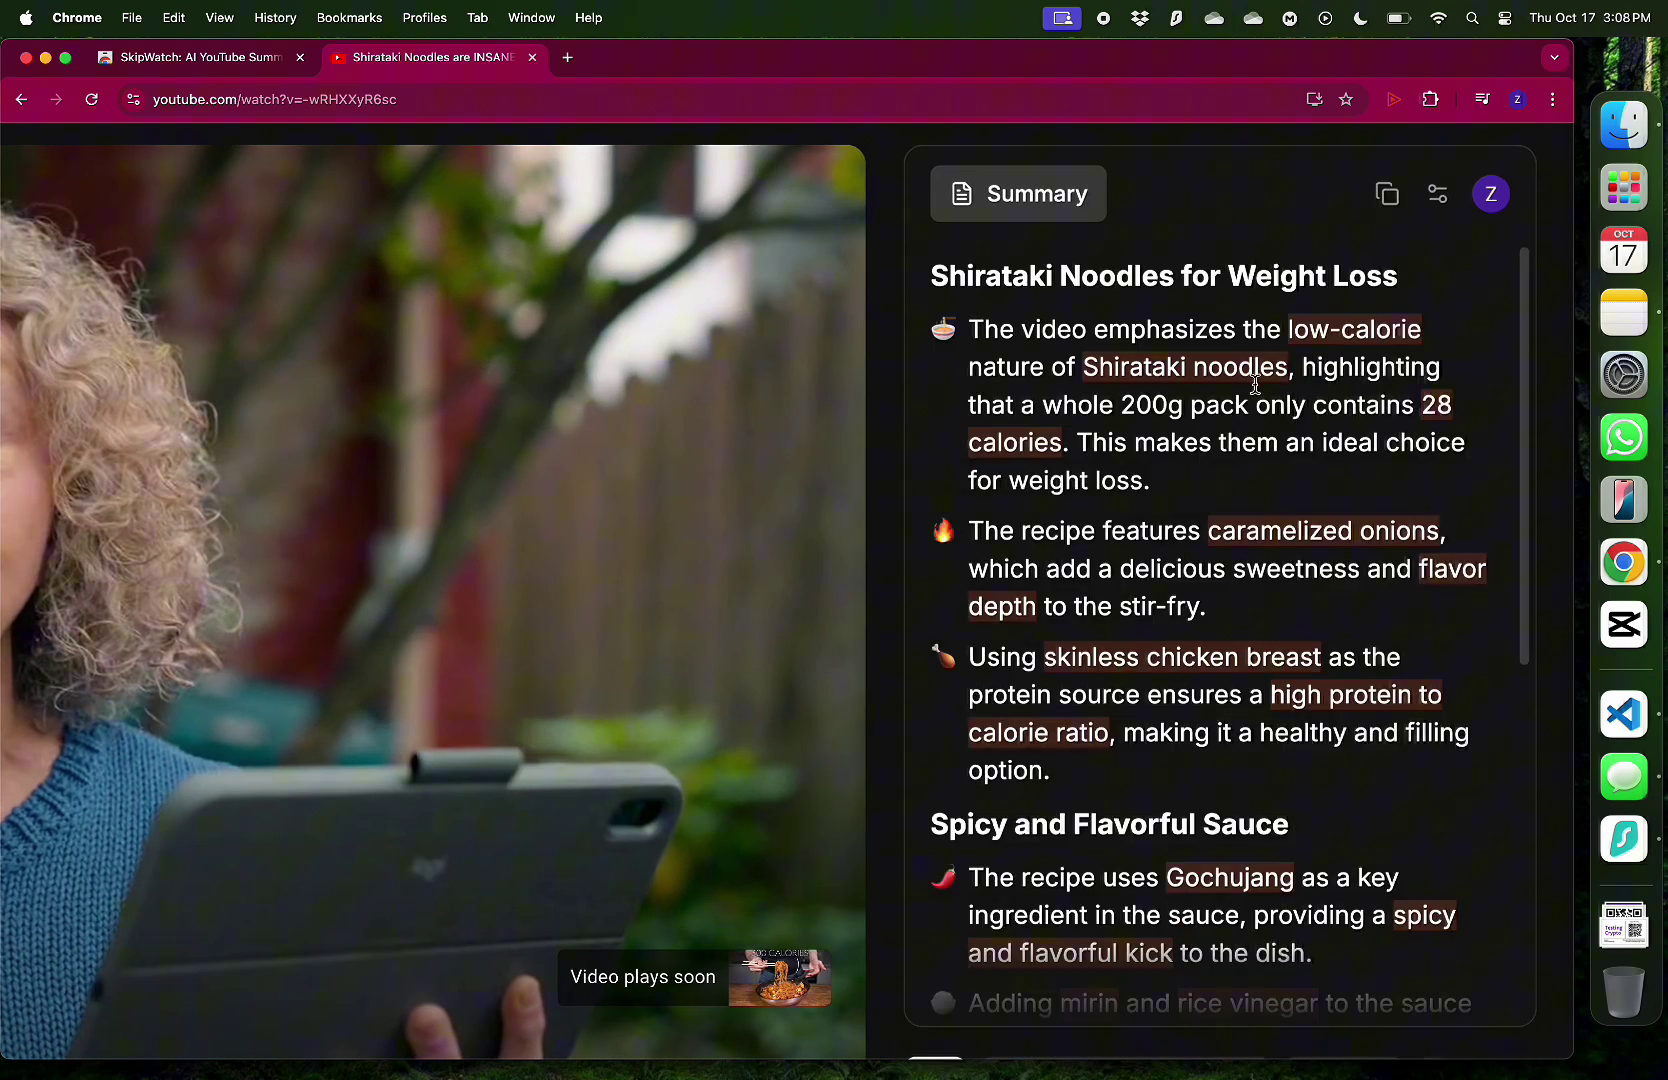
scroll(1222, 362, "down", 4)
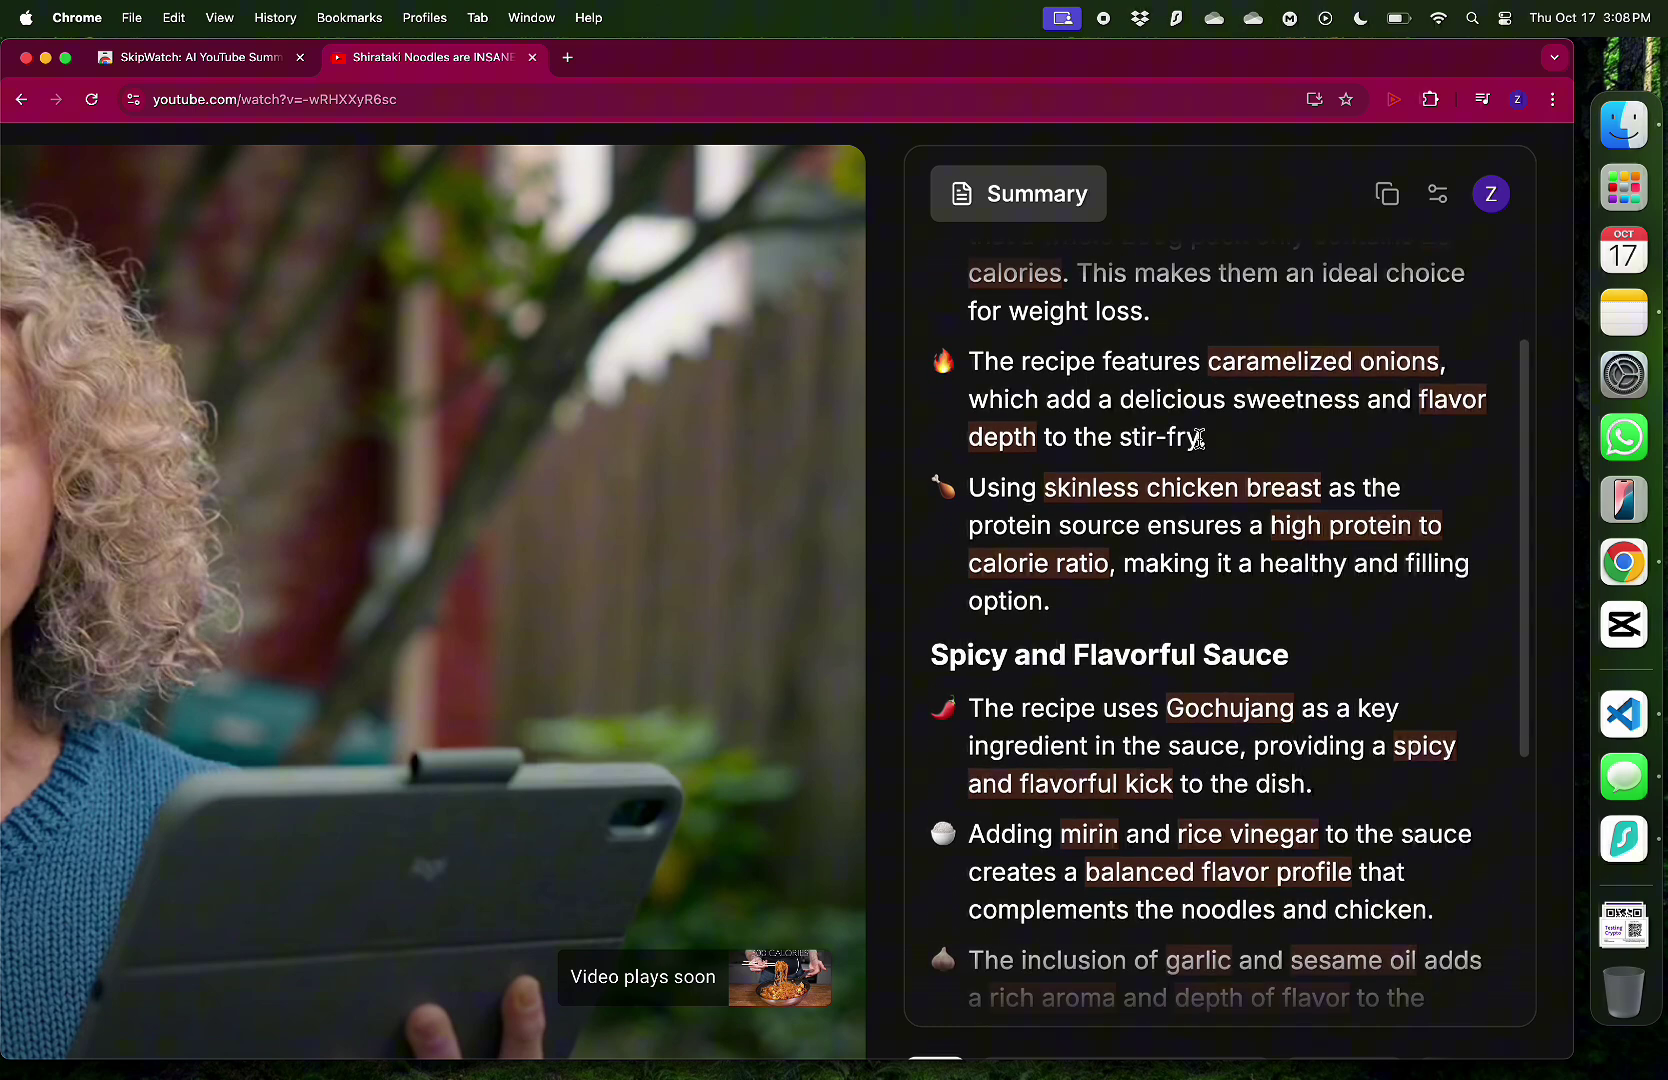
scroll(1195, 450, "down", 5)
scroll(1190, 464, "down", 4)
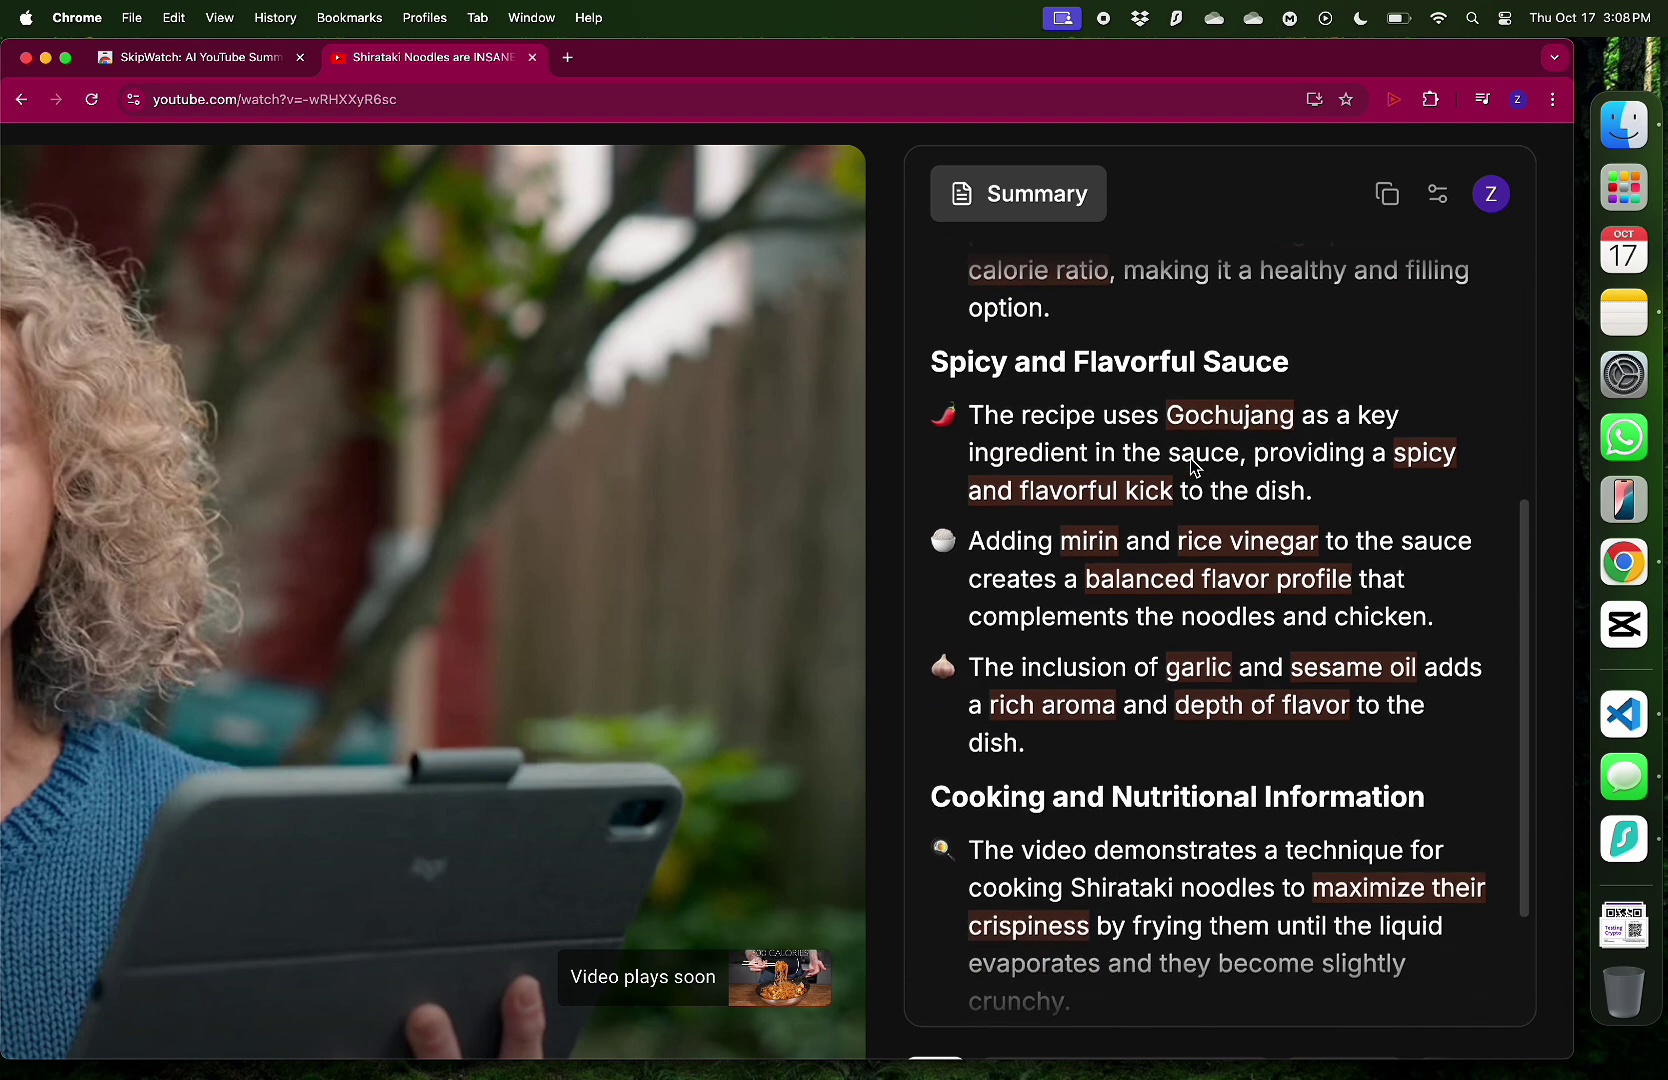
scroll(1206, 630, "down", 2)
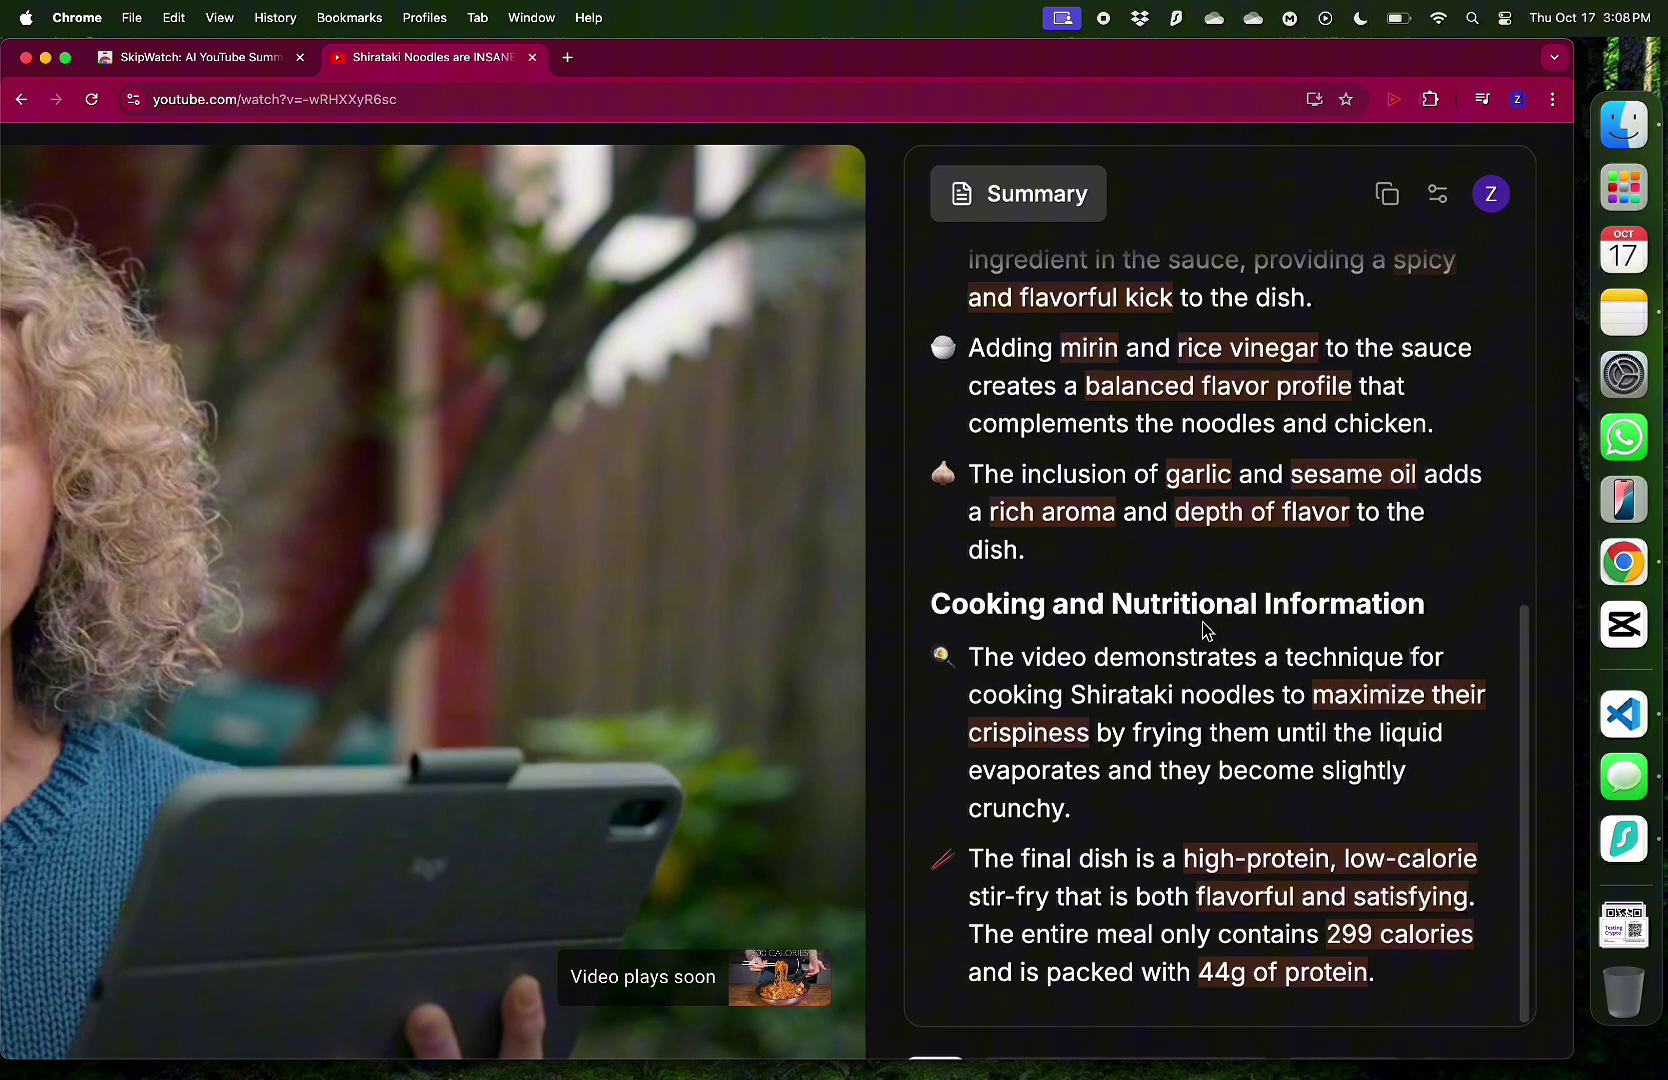
key("super+0")
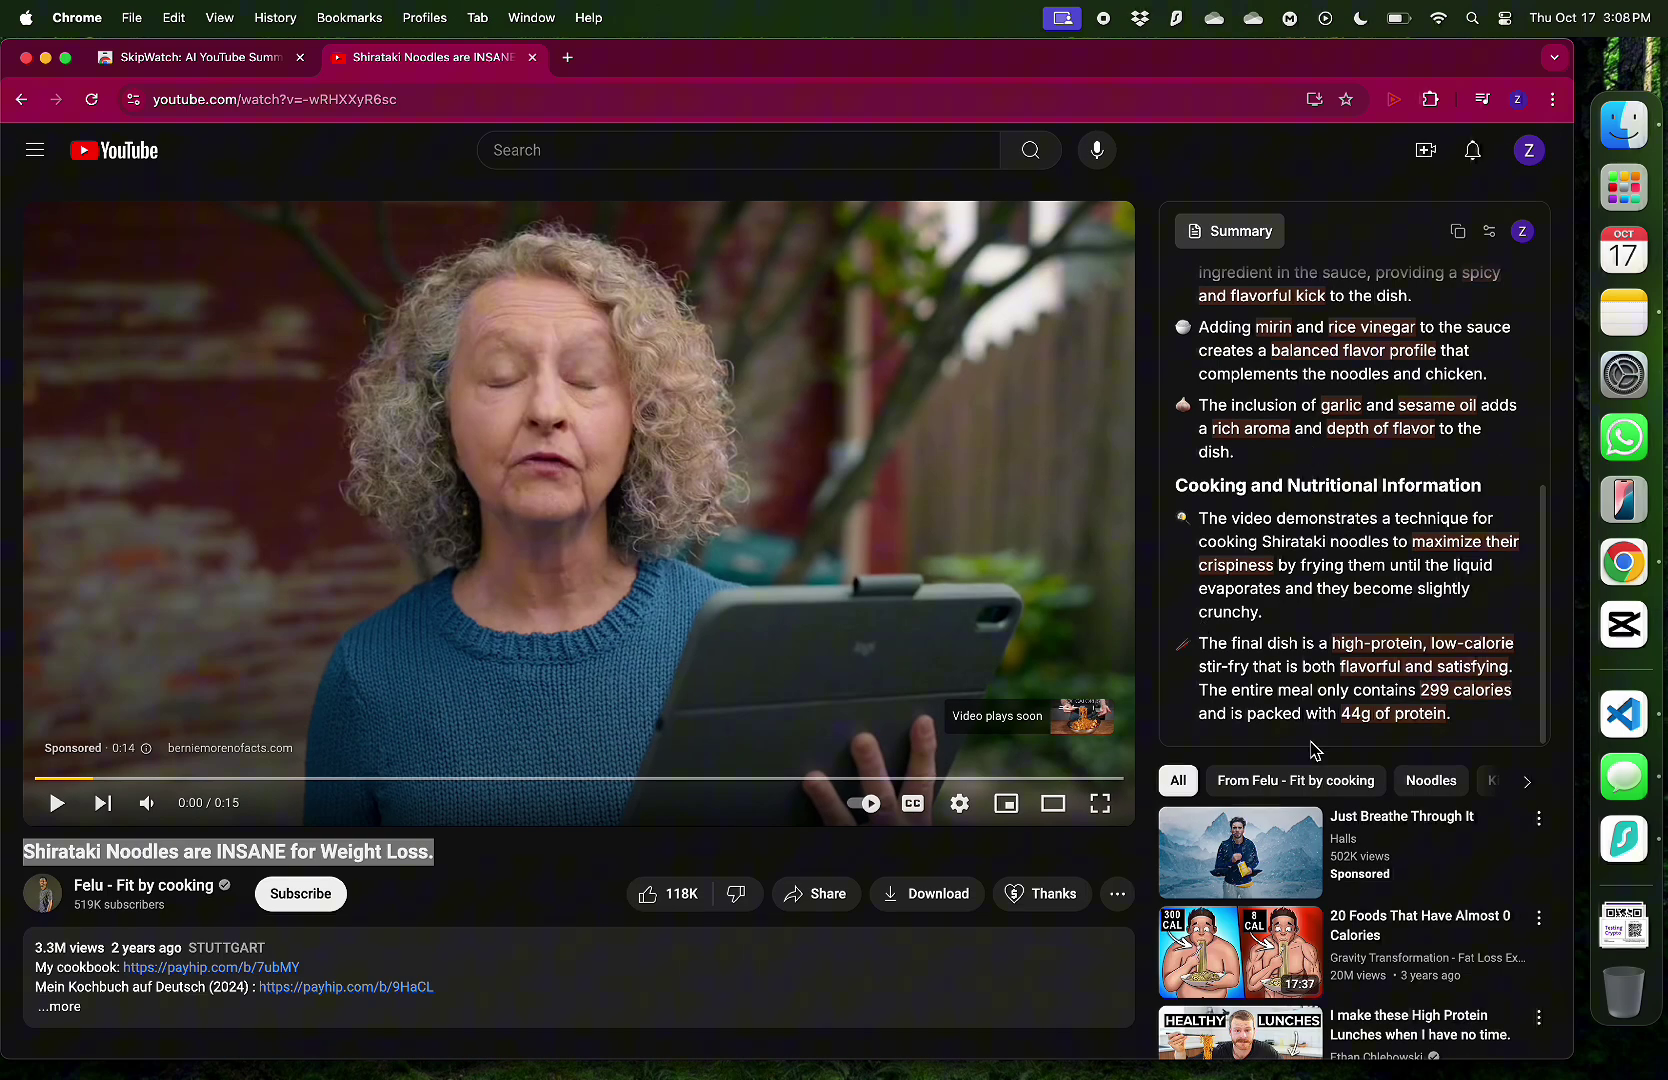
Open SkipWatch settings and scroll the Language list past Malti toward Polski
left_click(1491, 234)
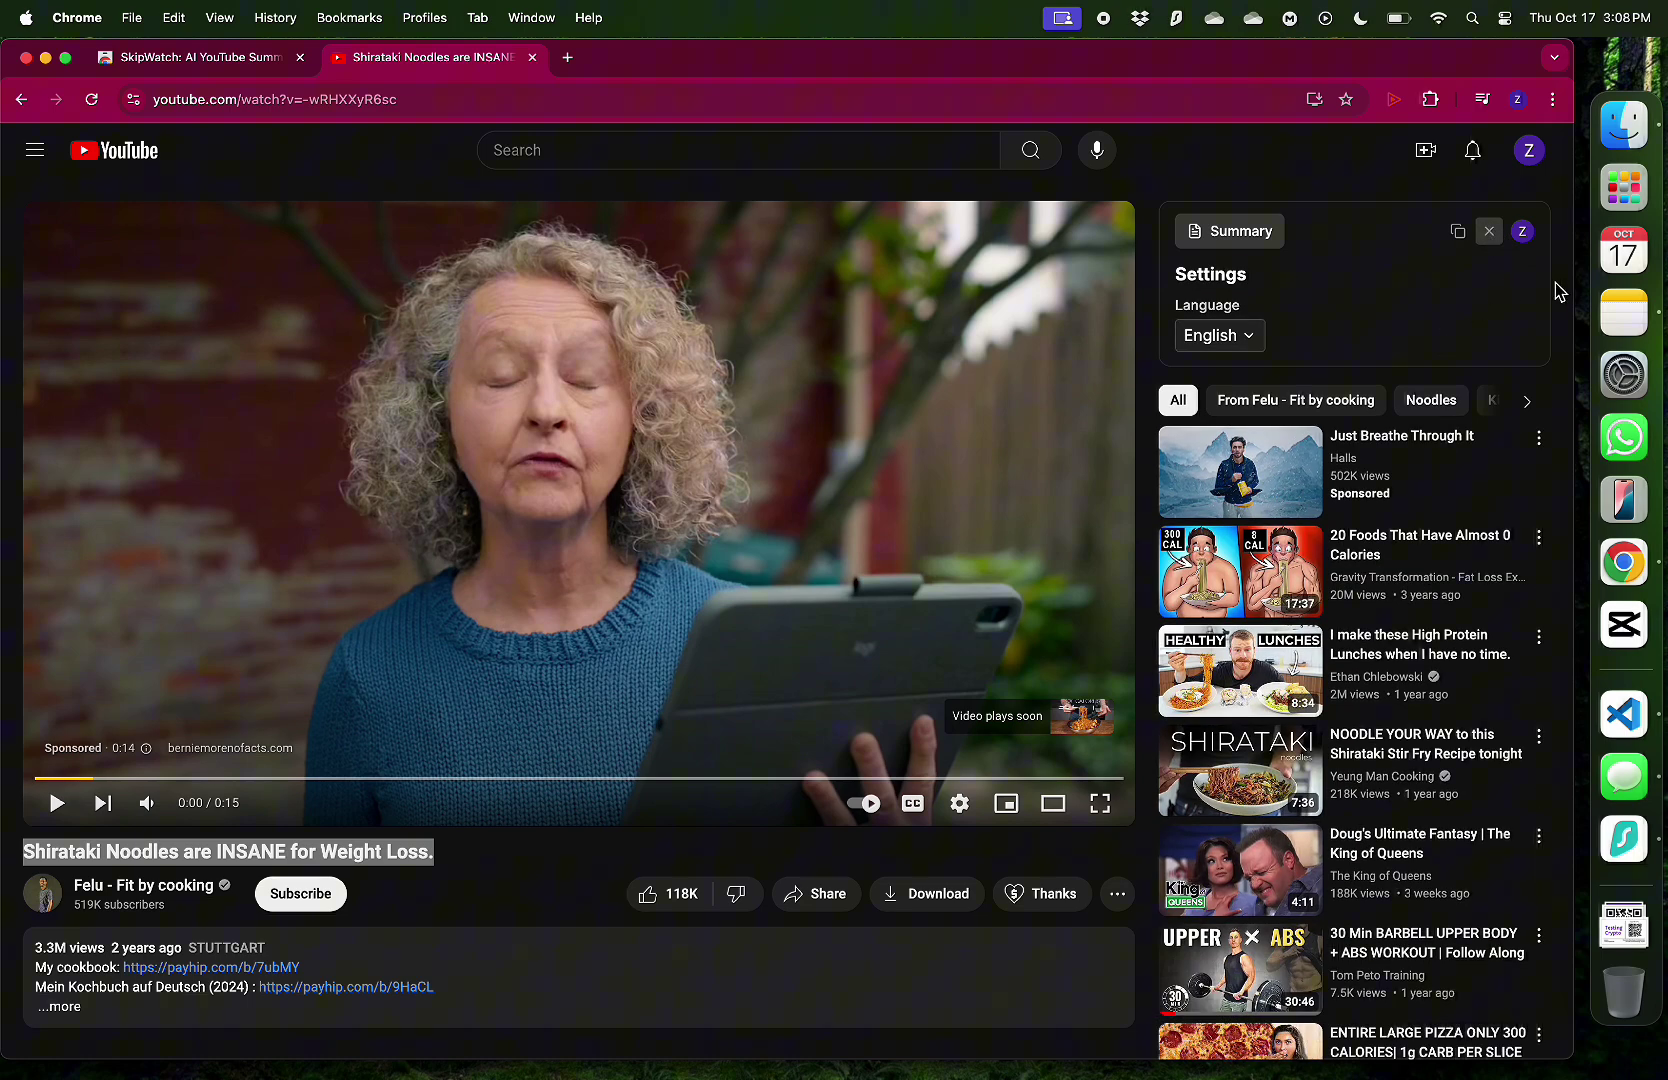
scroll(1570, 295, "up", 5)
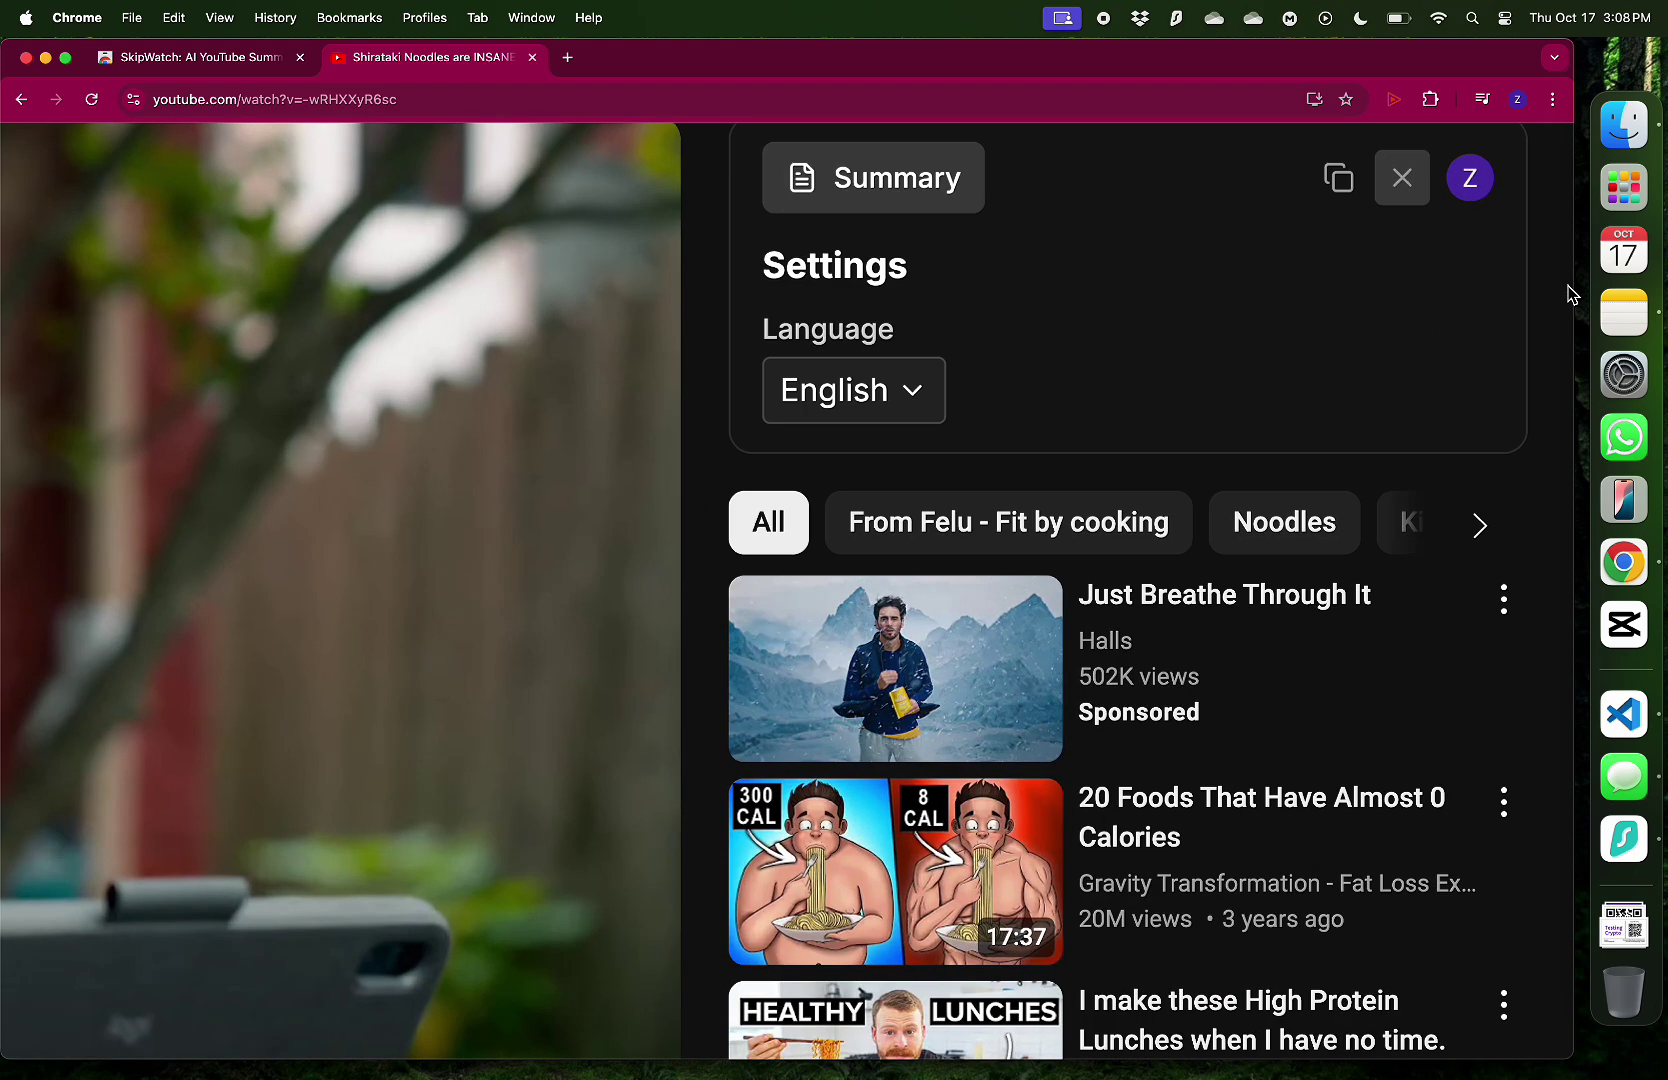
left_click(910, 405)
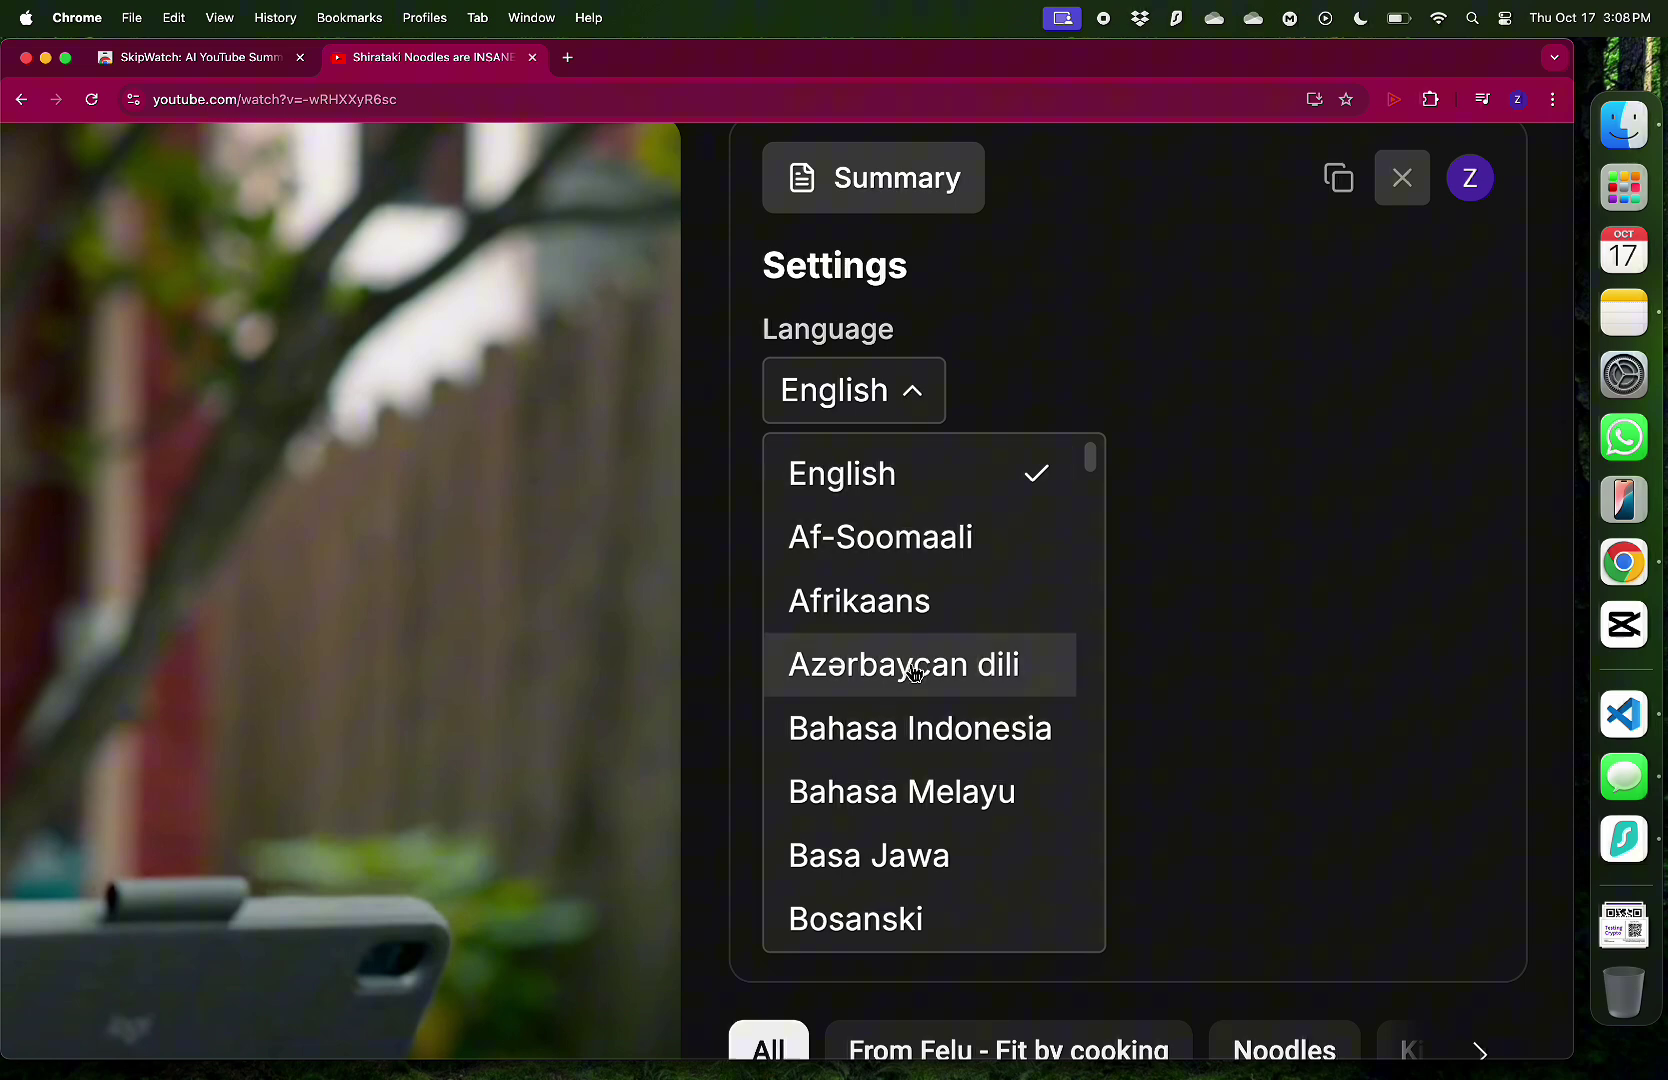
scroll(914, 673, "down", 5)
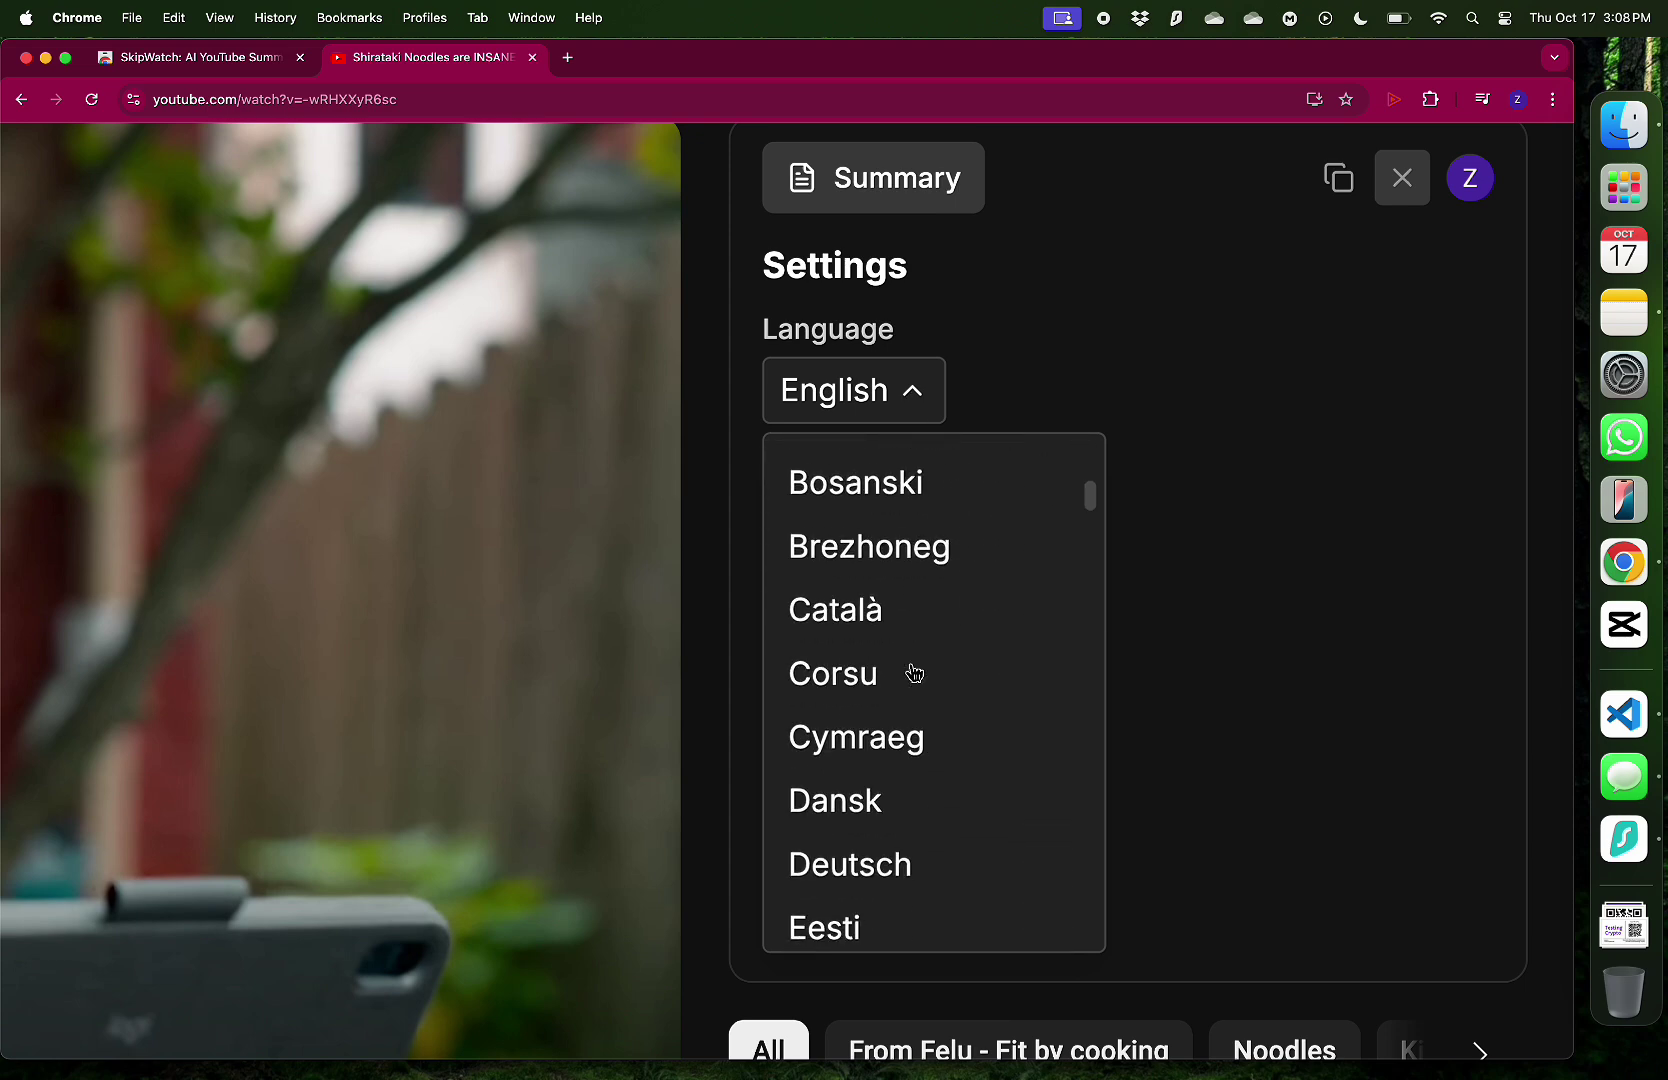
scroll(914, 673, "down", 3)
scroll(914, 673, "down", 5)
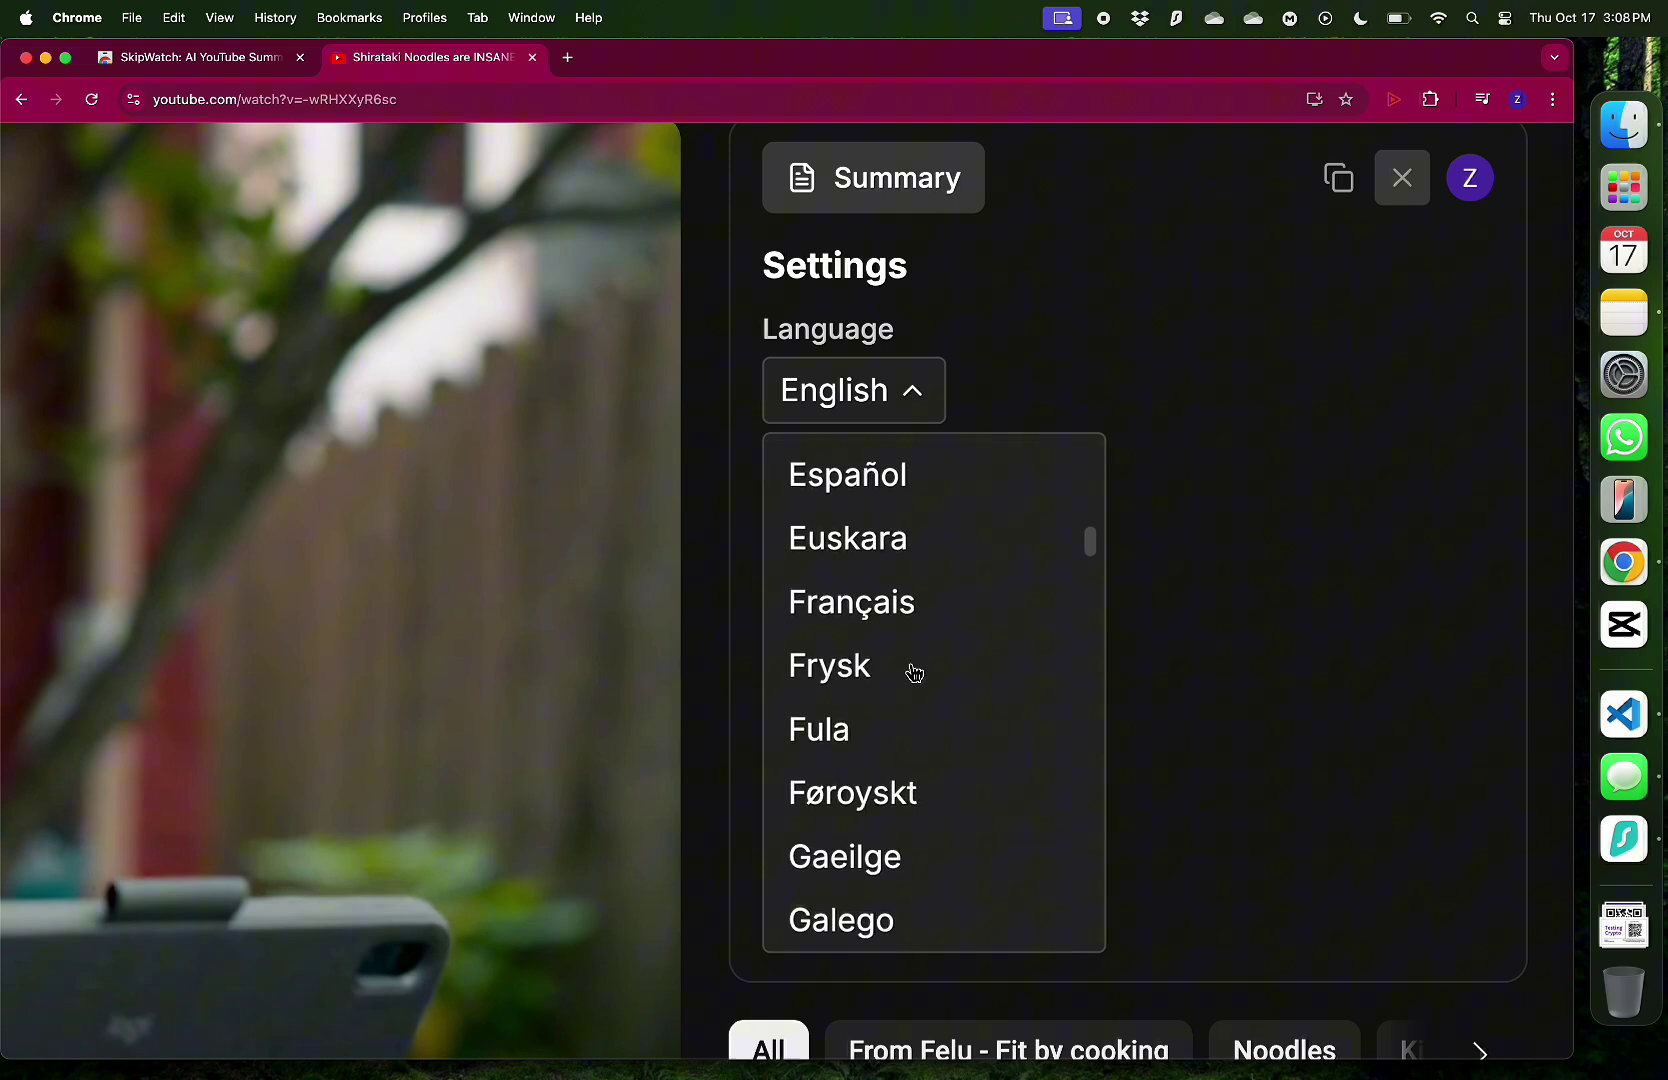
scroll(914, 673, "down", 7)
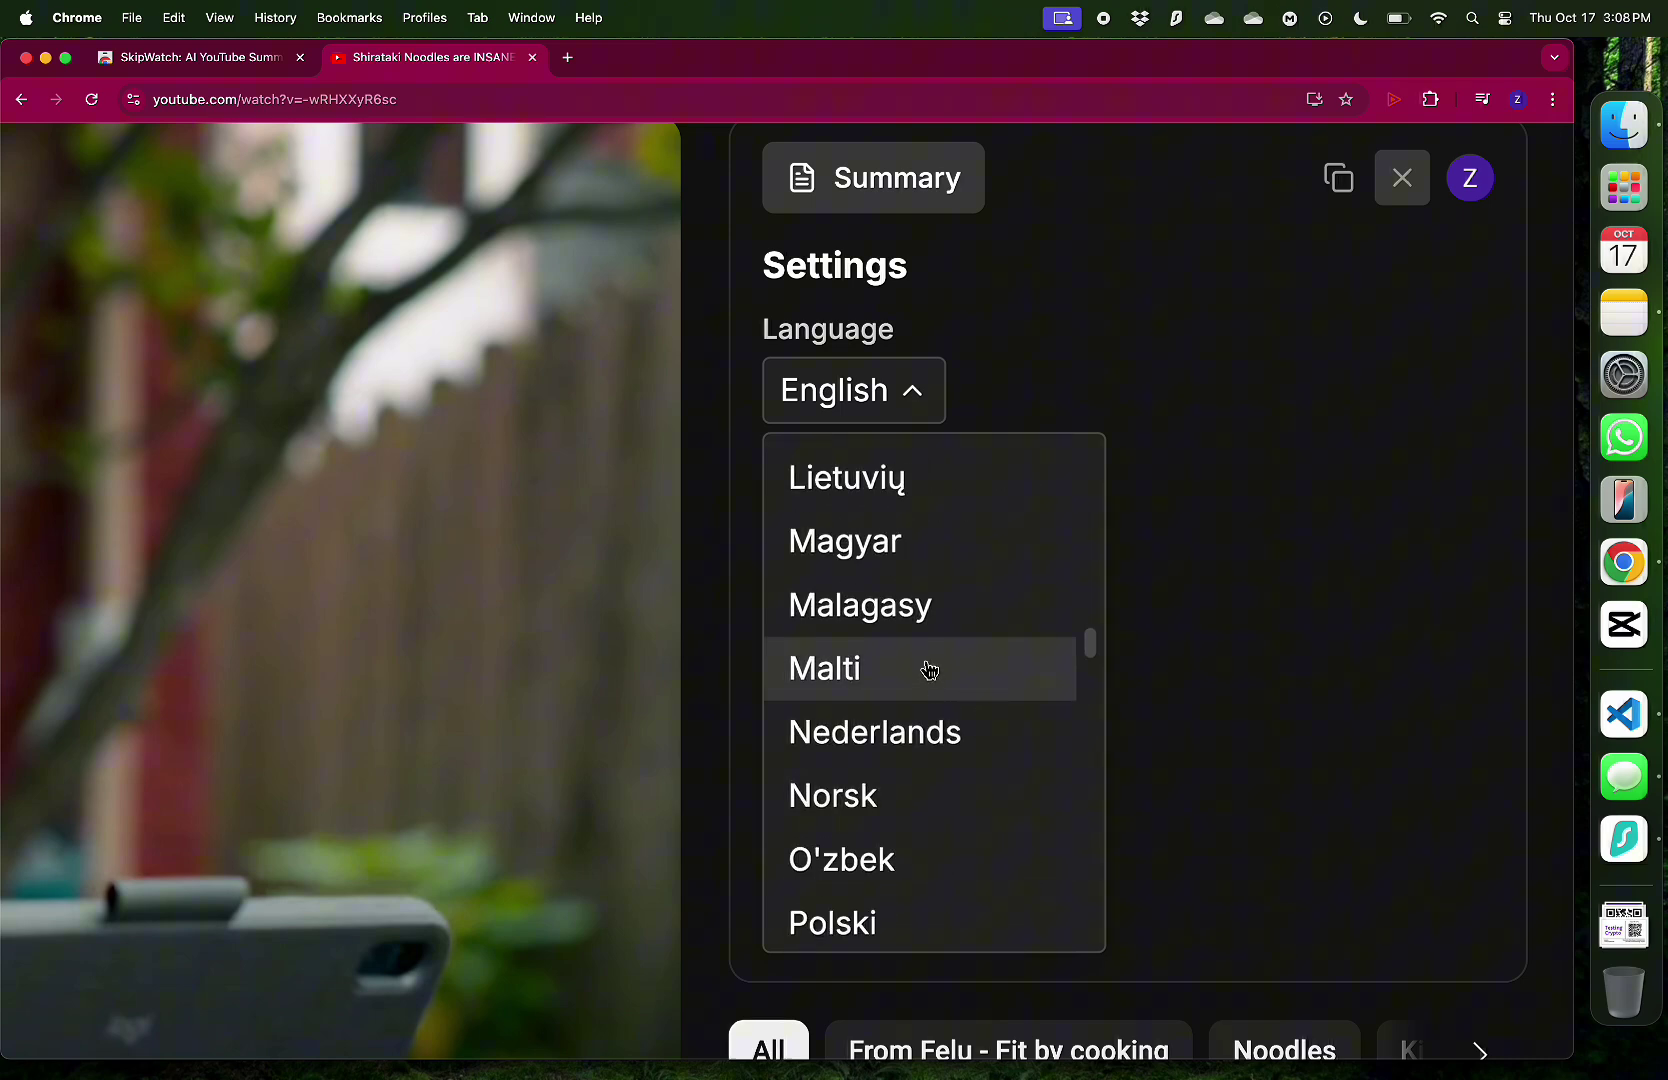
Choose Norsk as the summary language and close Settings to regenerate the Shirataki summary in Norwegian
left_click(902, 822)
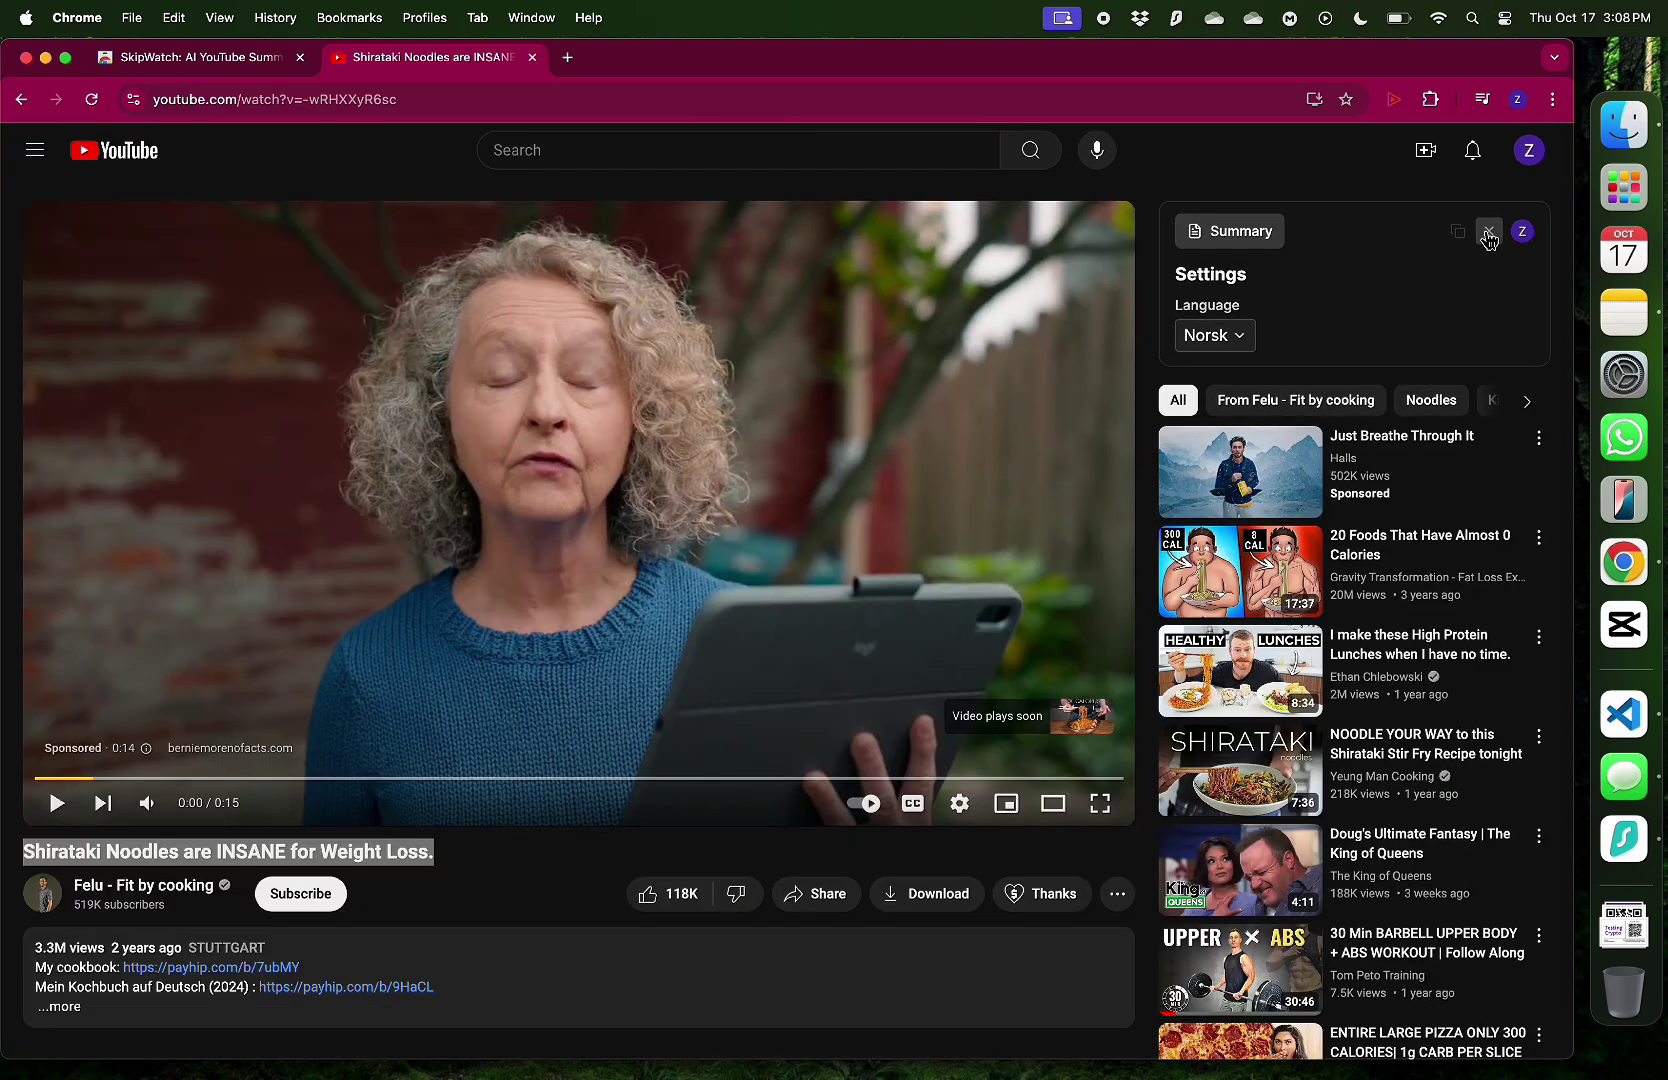
left_click(1488, 236)
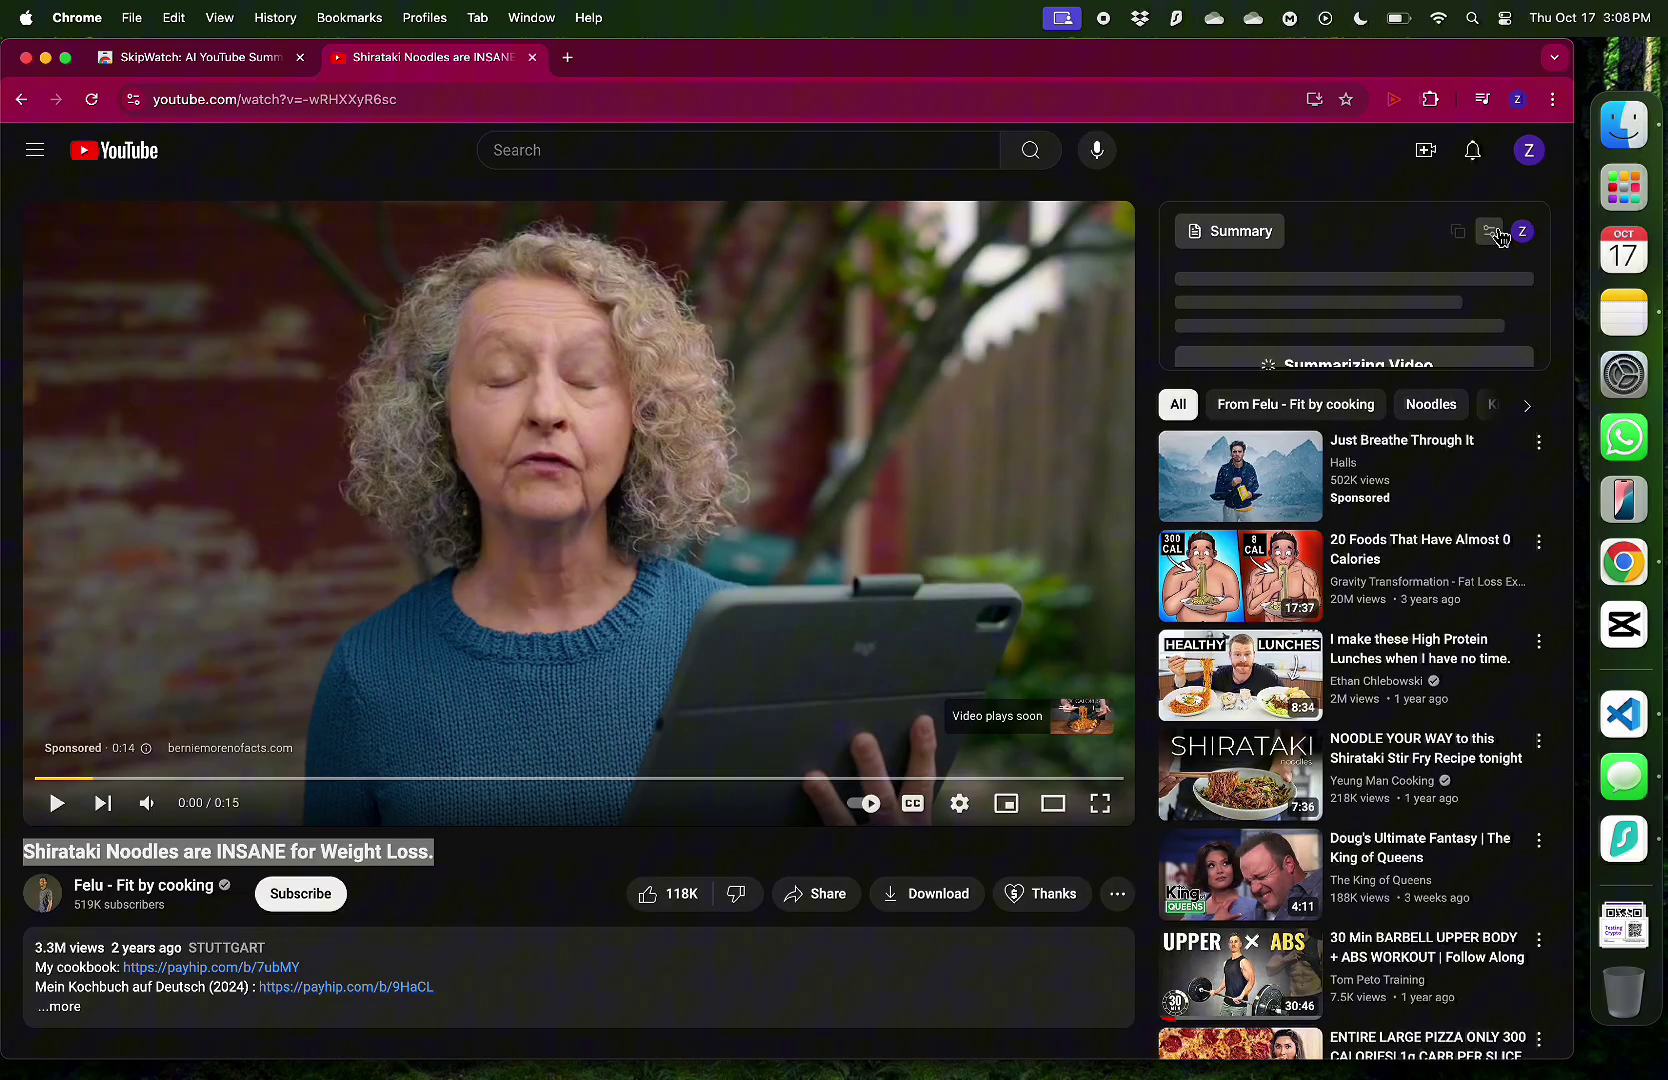
scroll(1515, 303, "up", 3)
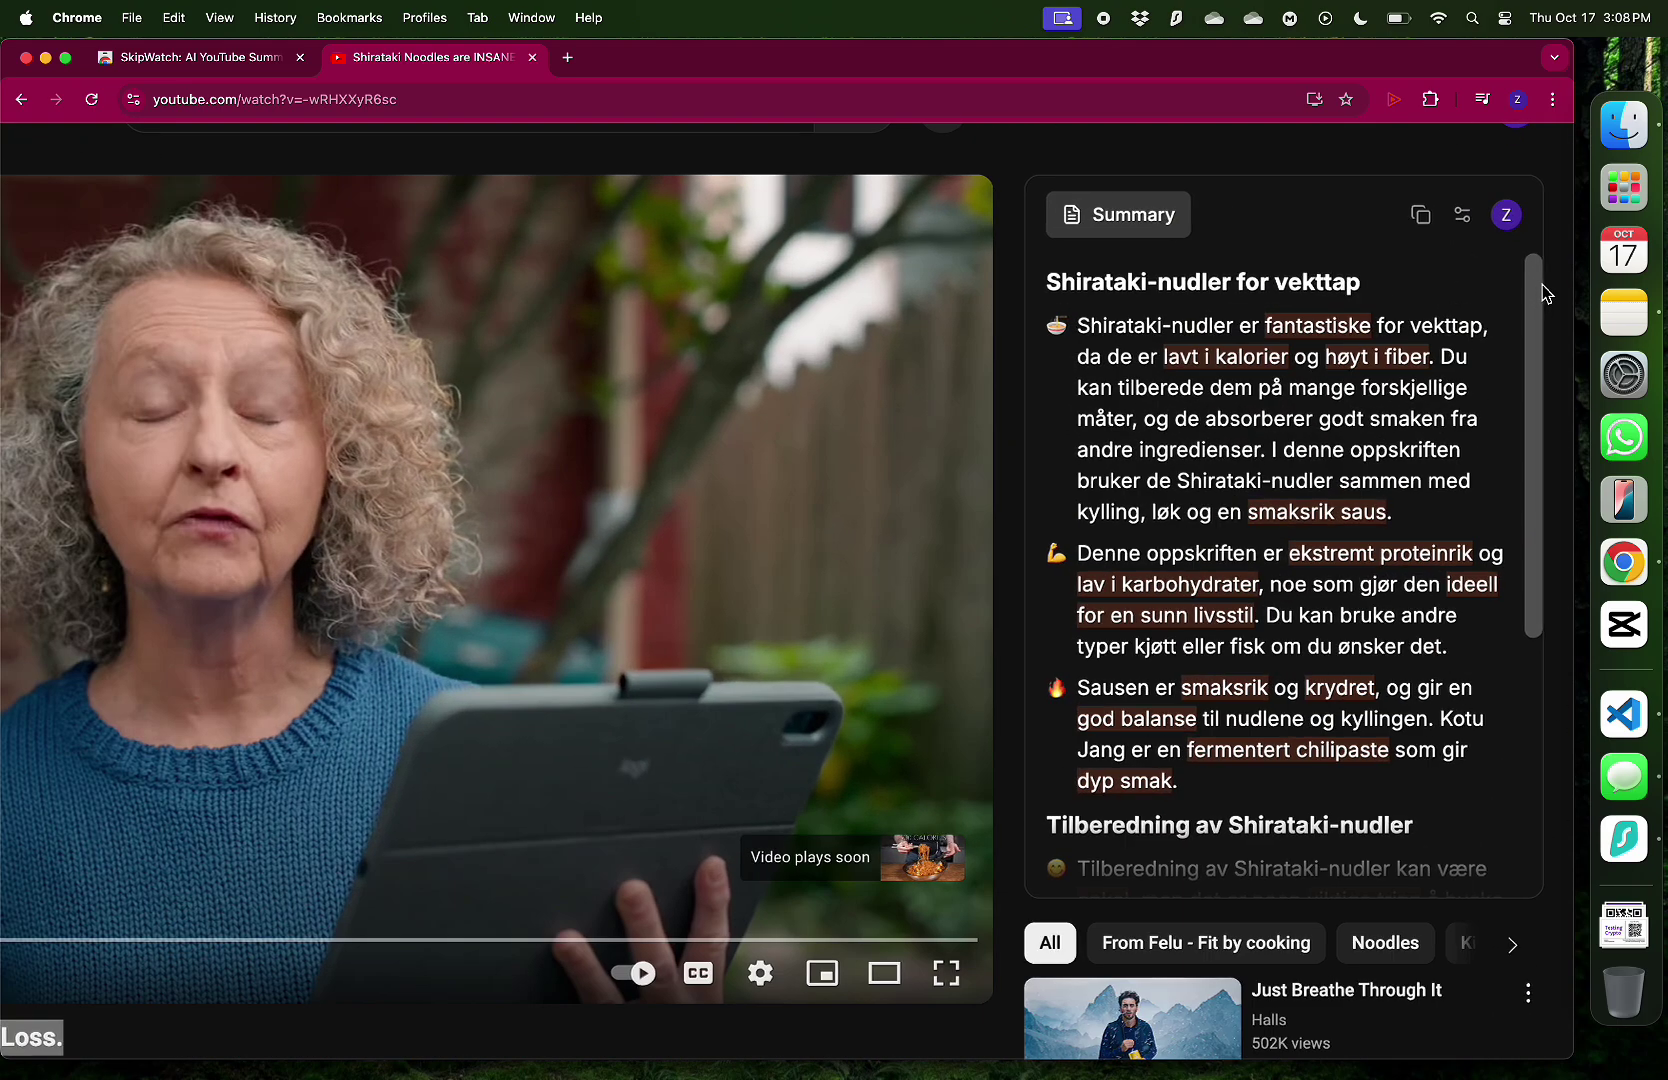
scroll(1441, 326, "up", 3)
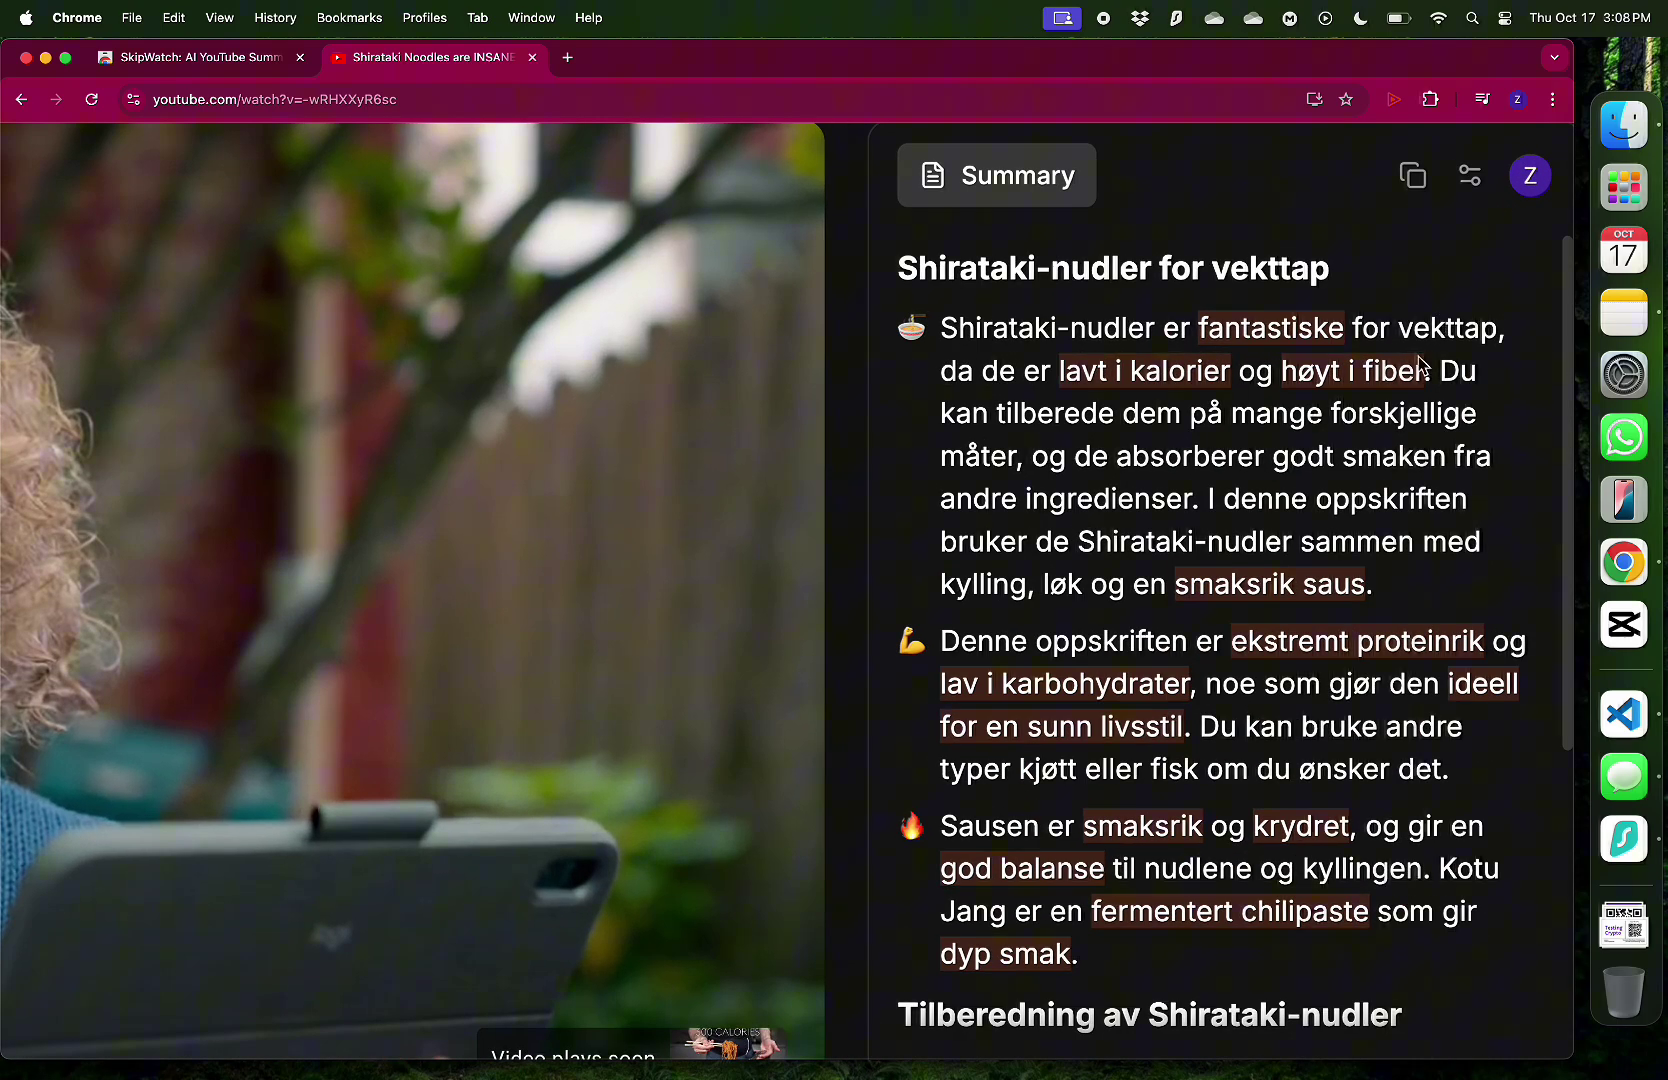
scroll(1220, 636, "down", 6)
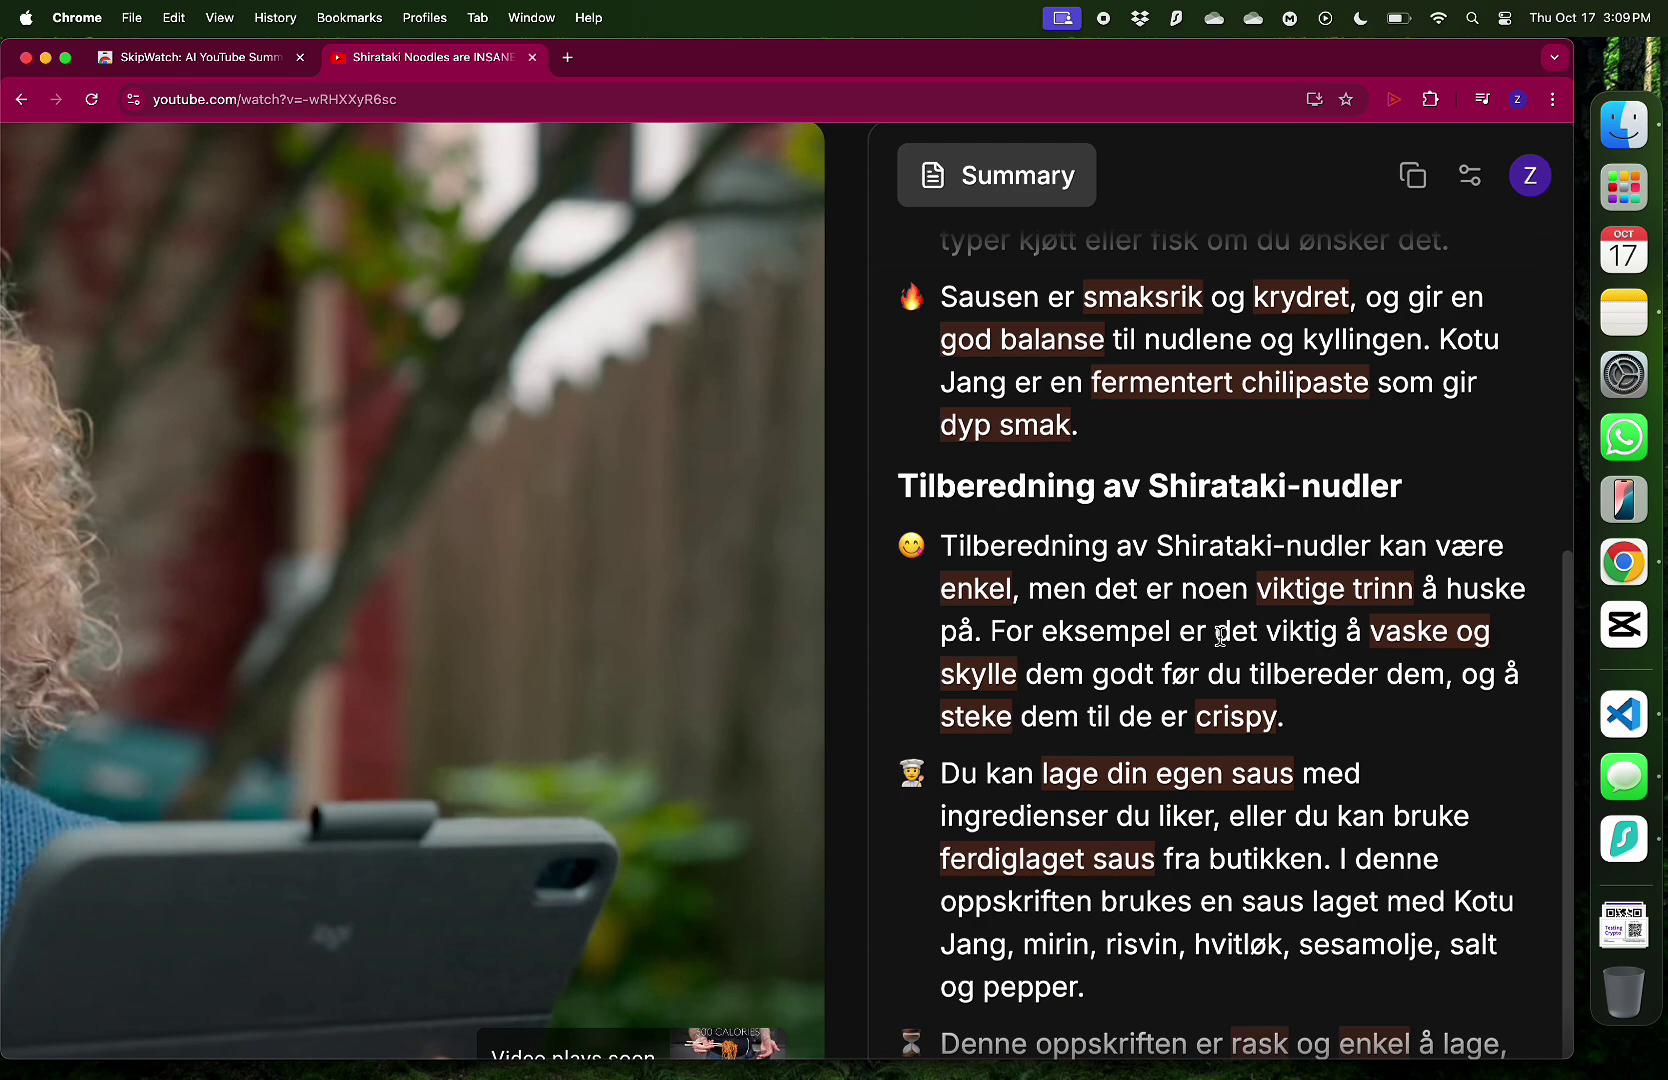
scroll(1216, 641, "down", 5)
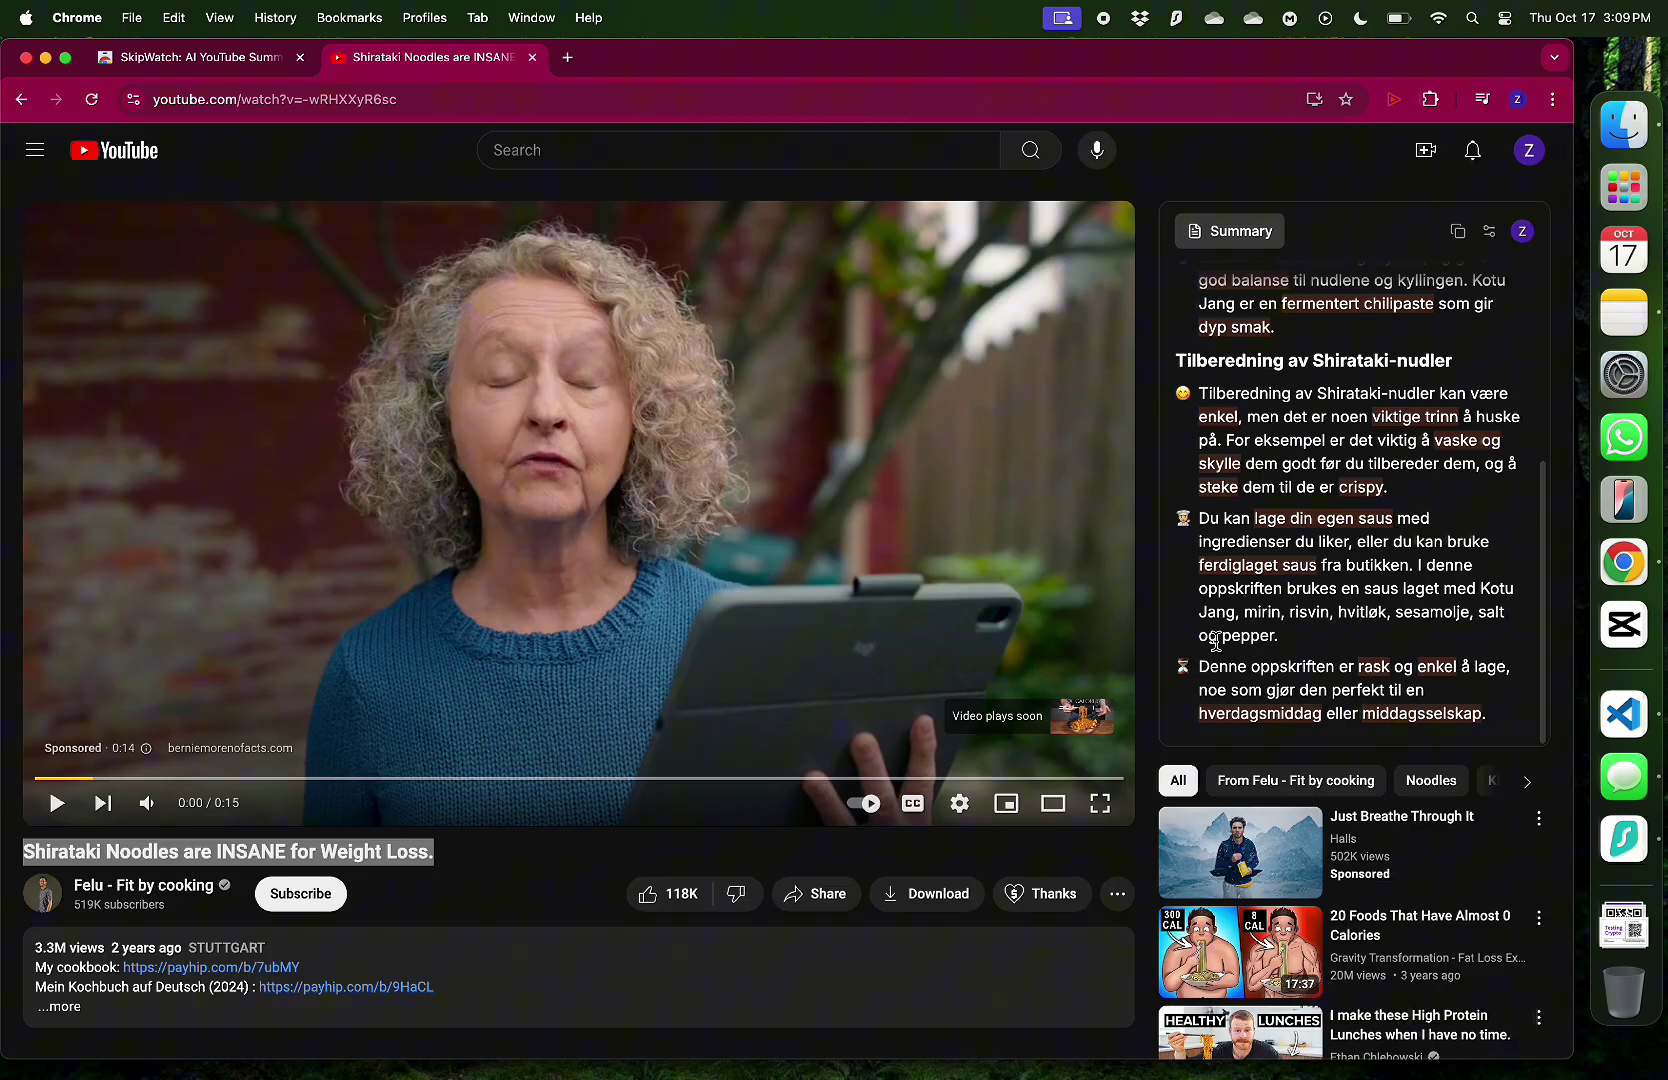
Search YouTube for 'huberman lab' and scroll down to the Ari Wallach video
left_click(541, 152)
type("hybrid")
key("BackSpace")
key("BackSpace")
key("BackSpace")
key("BackSpace")
key("BackSpace")
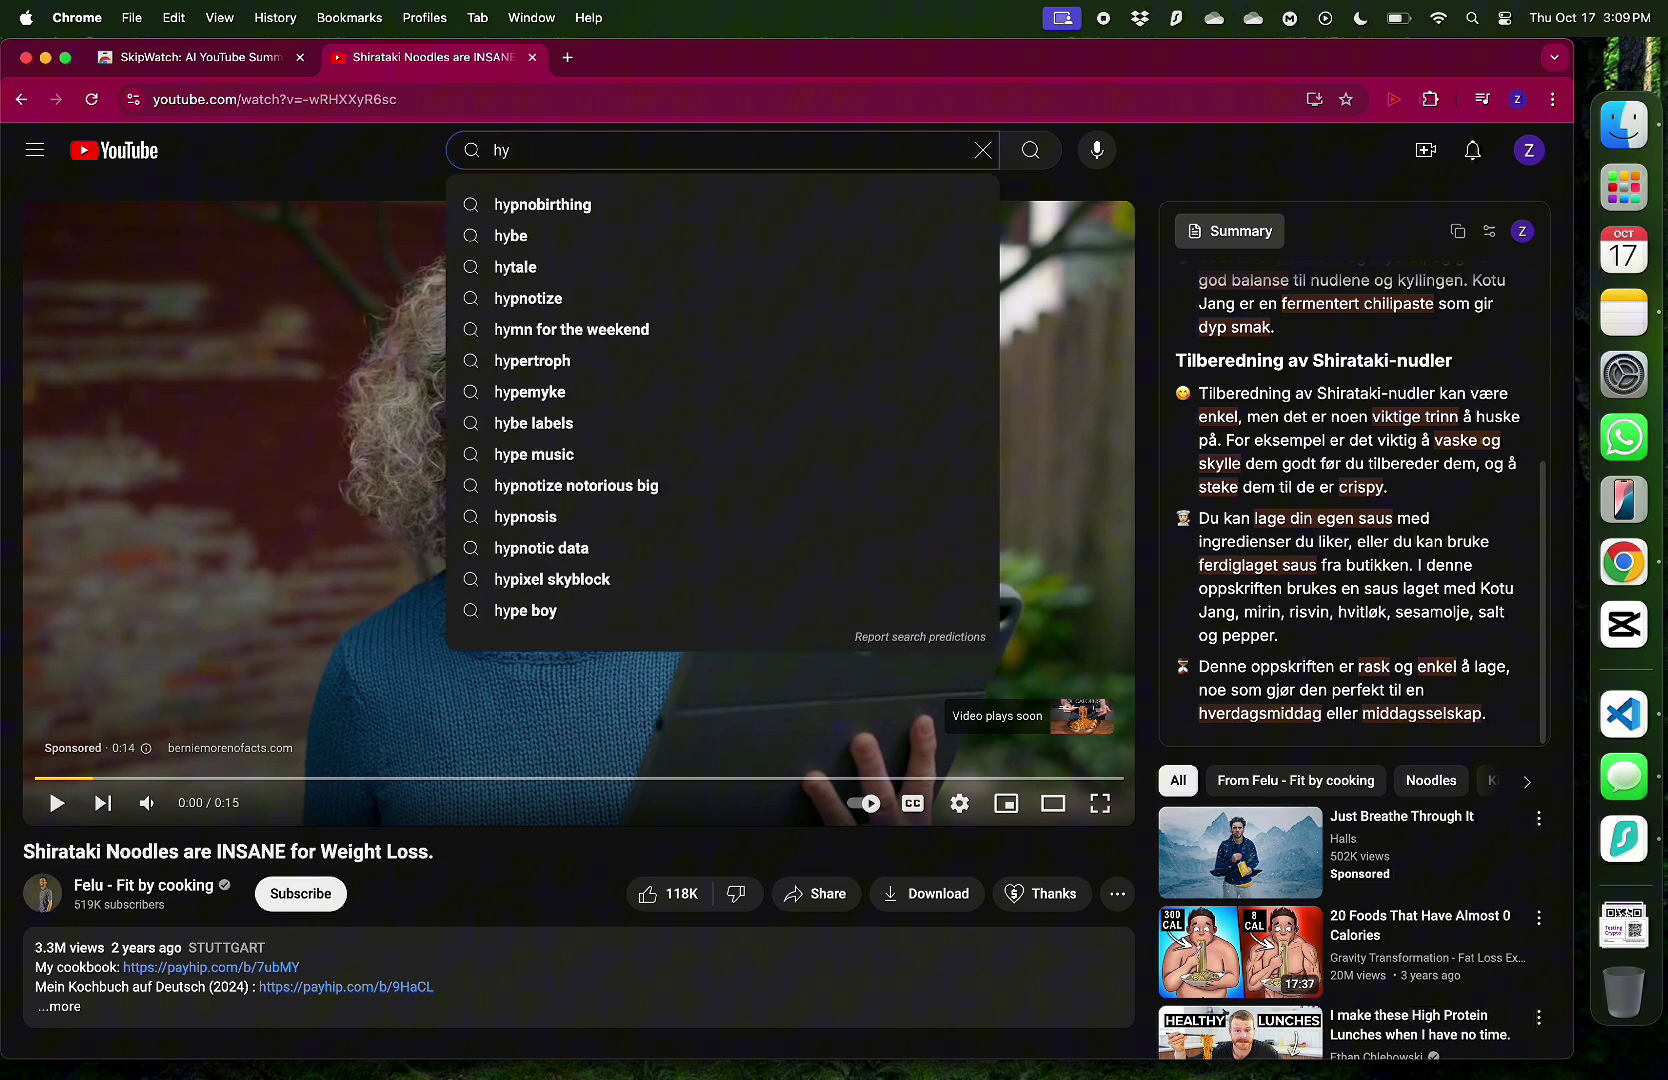
type("uberman lab")
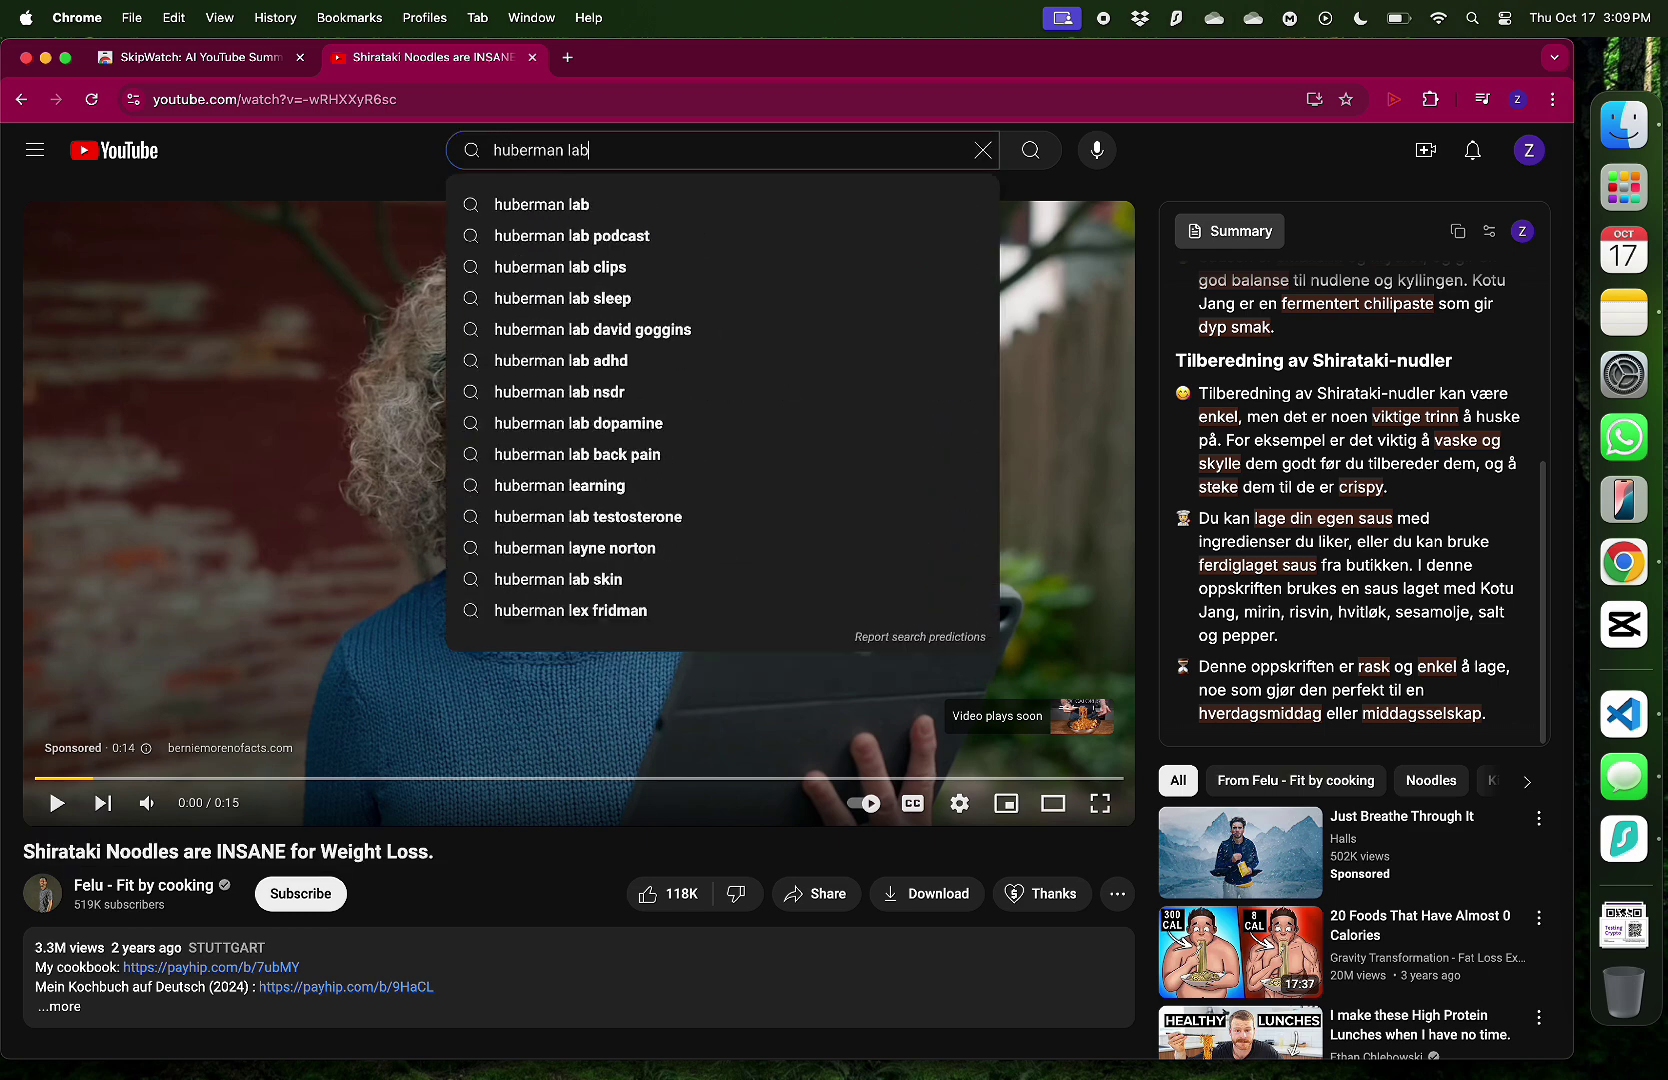
key("Return")
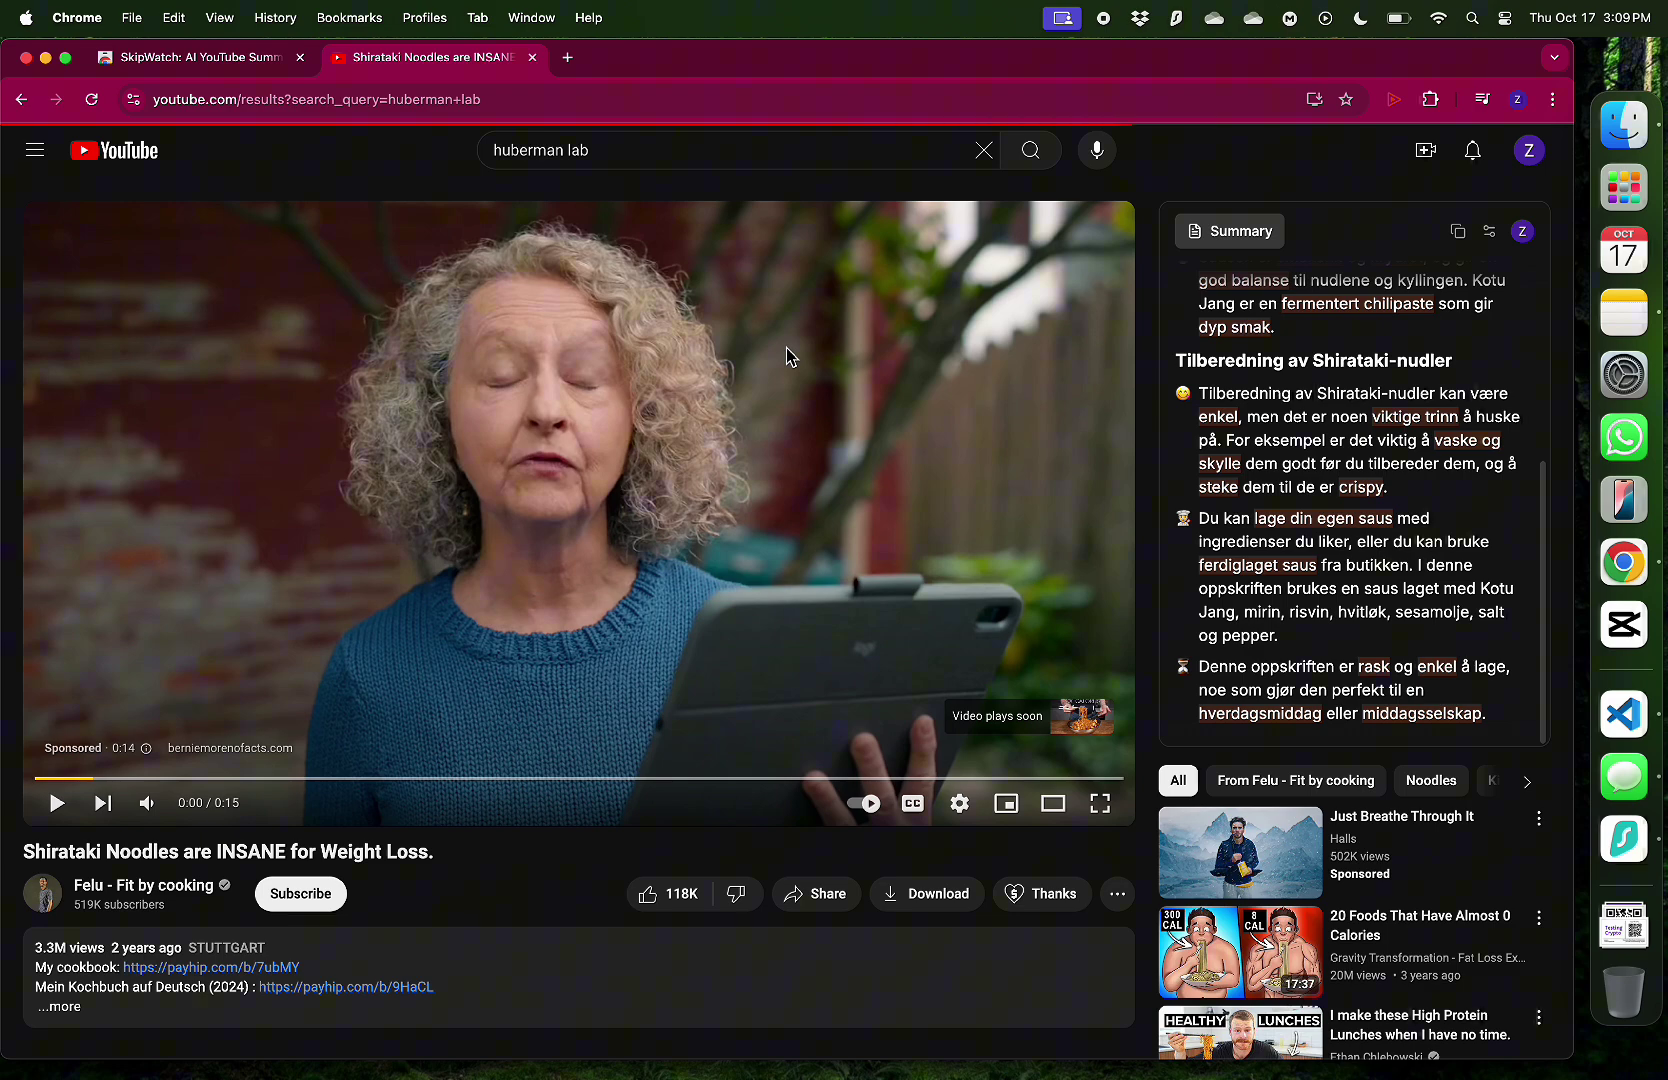
scroll(1210, 868, "down", 2)
scroll(1210, 868, "down", 4)
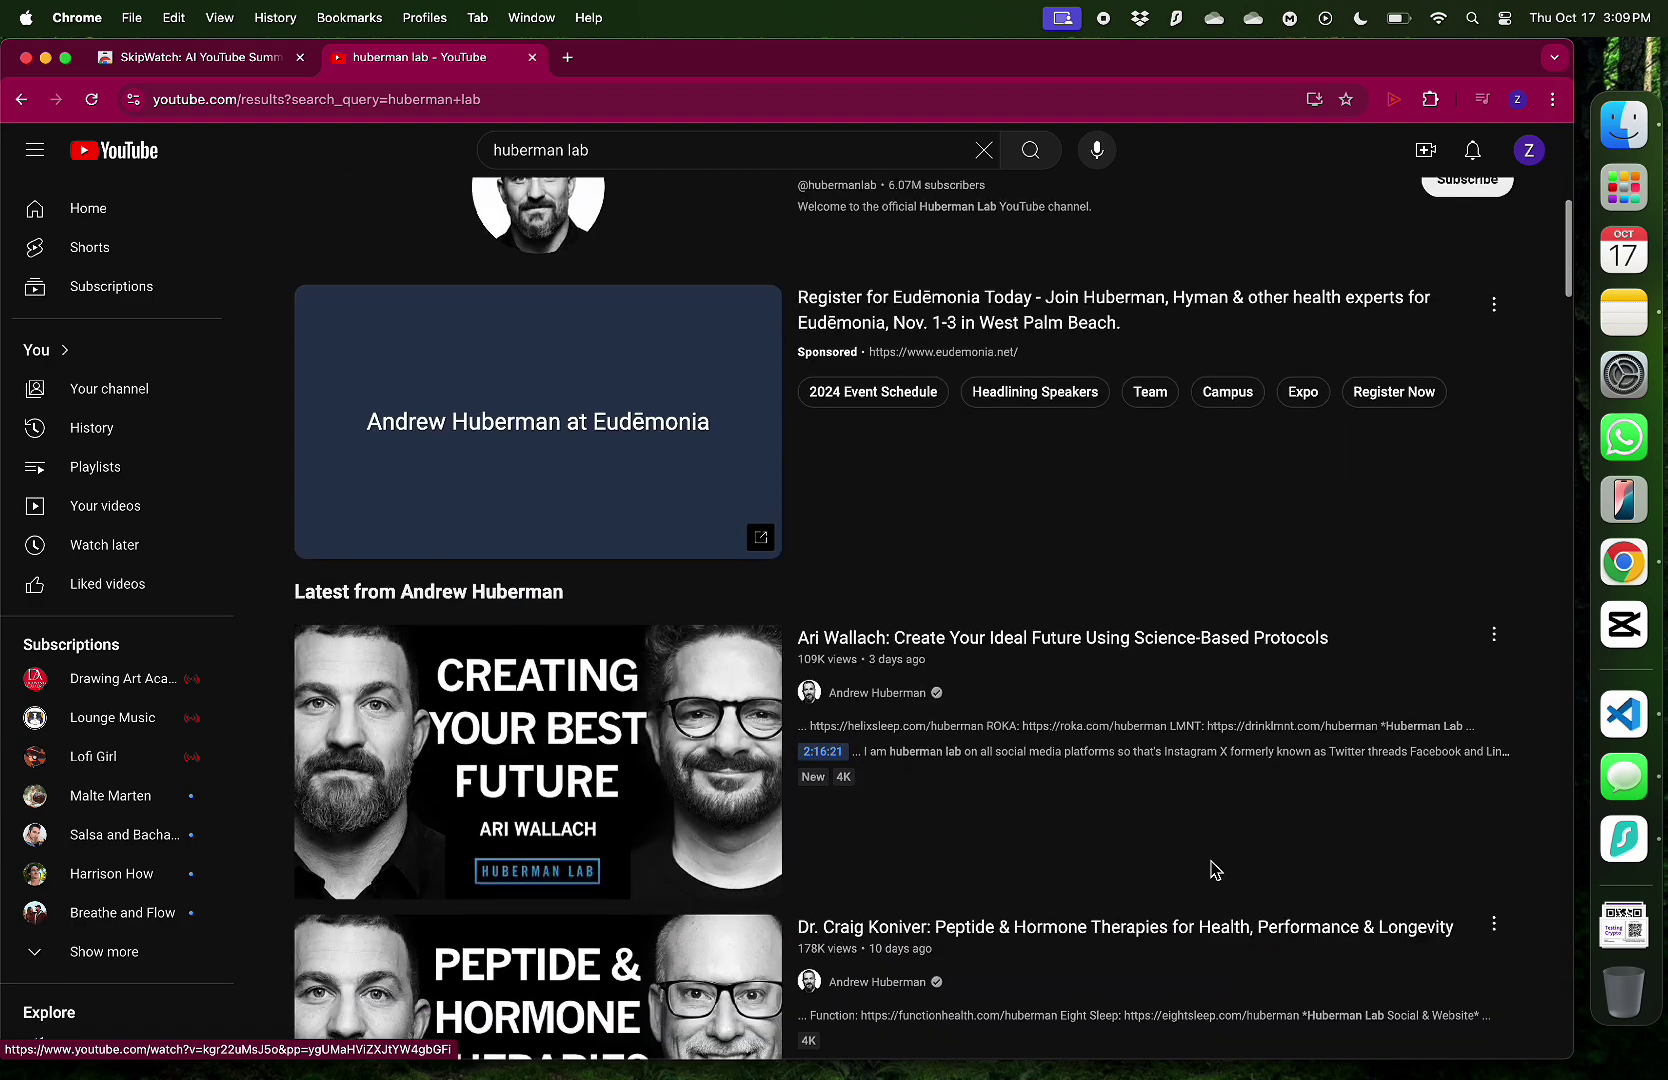
mouse_move(878, 652)
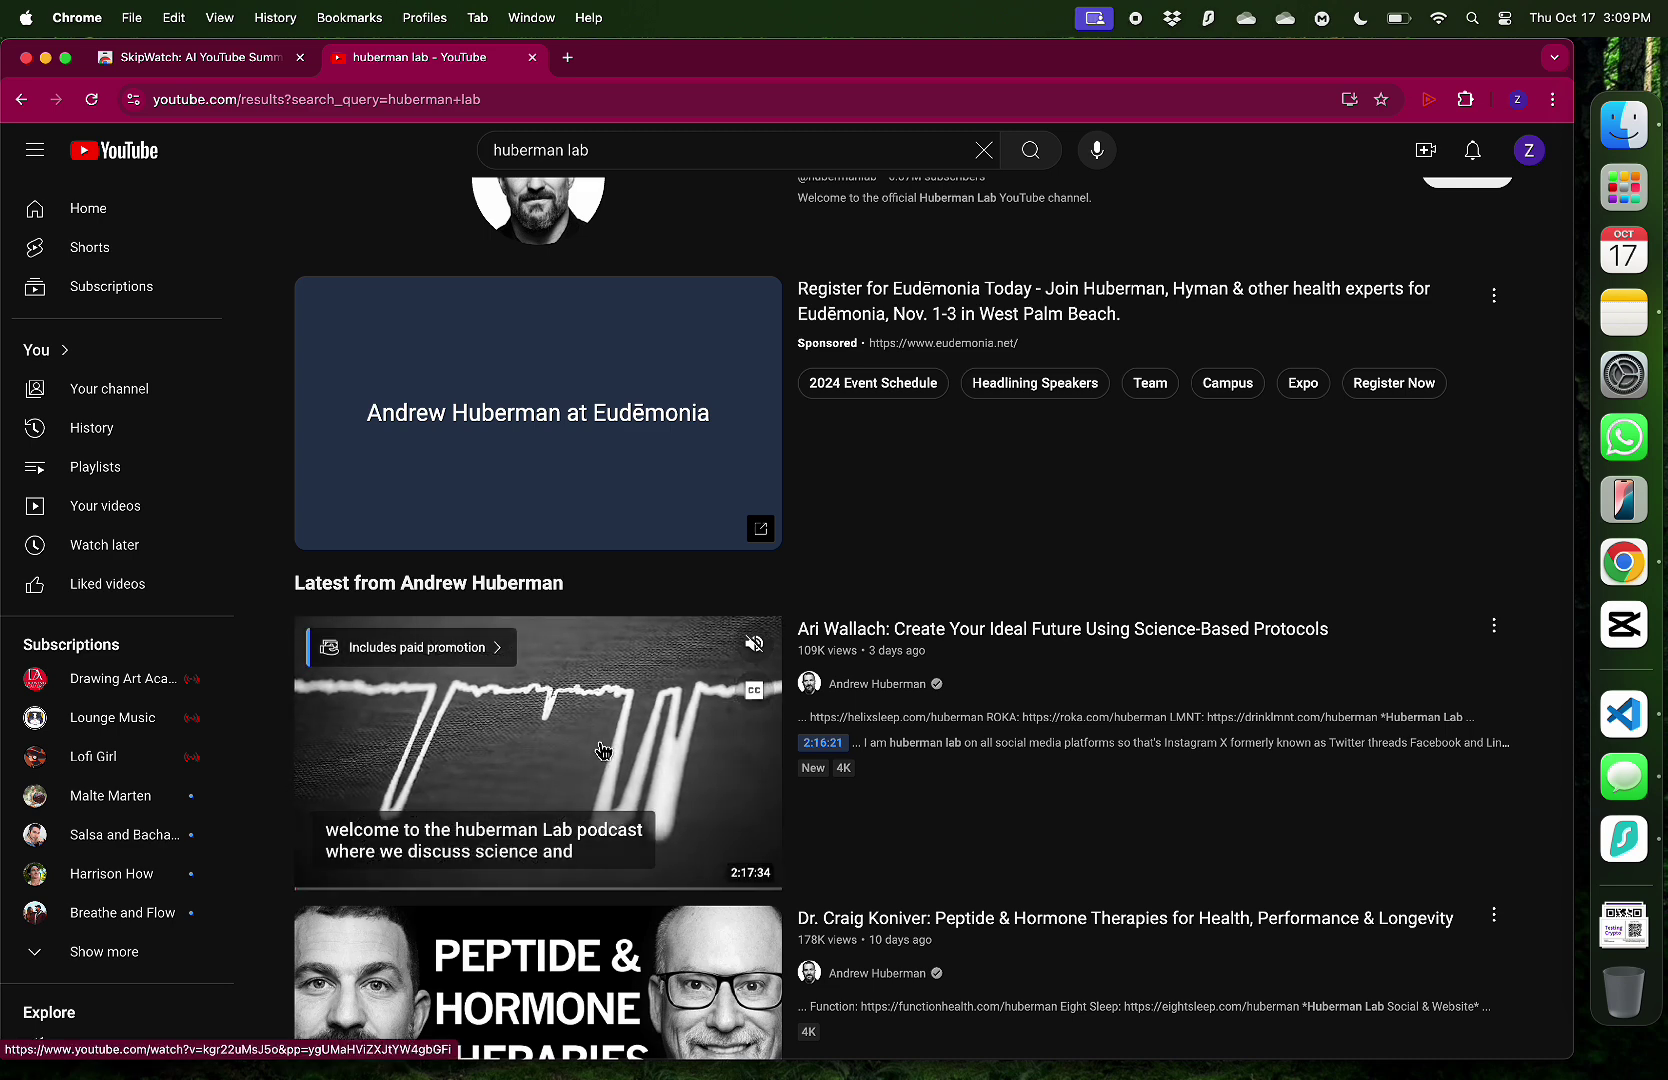
Open the Ari Wallach 'Create Your Ideal Future' episode from the results
left_click(636, 720)
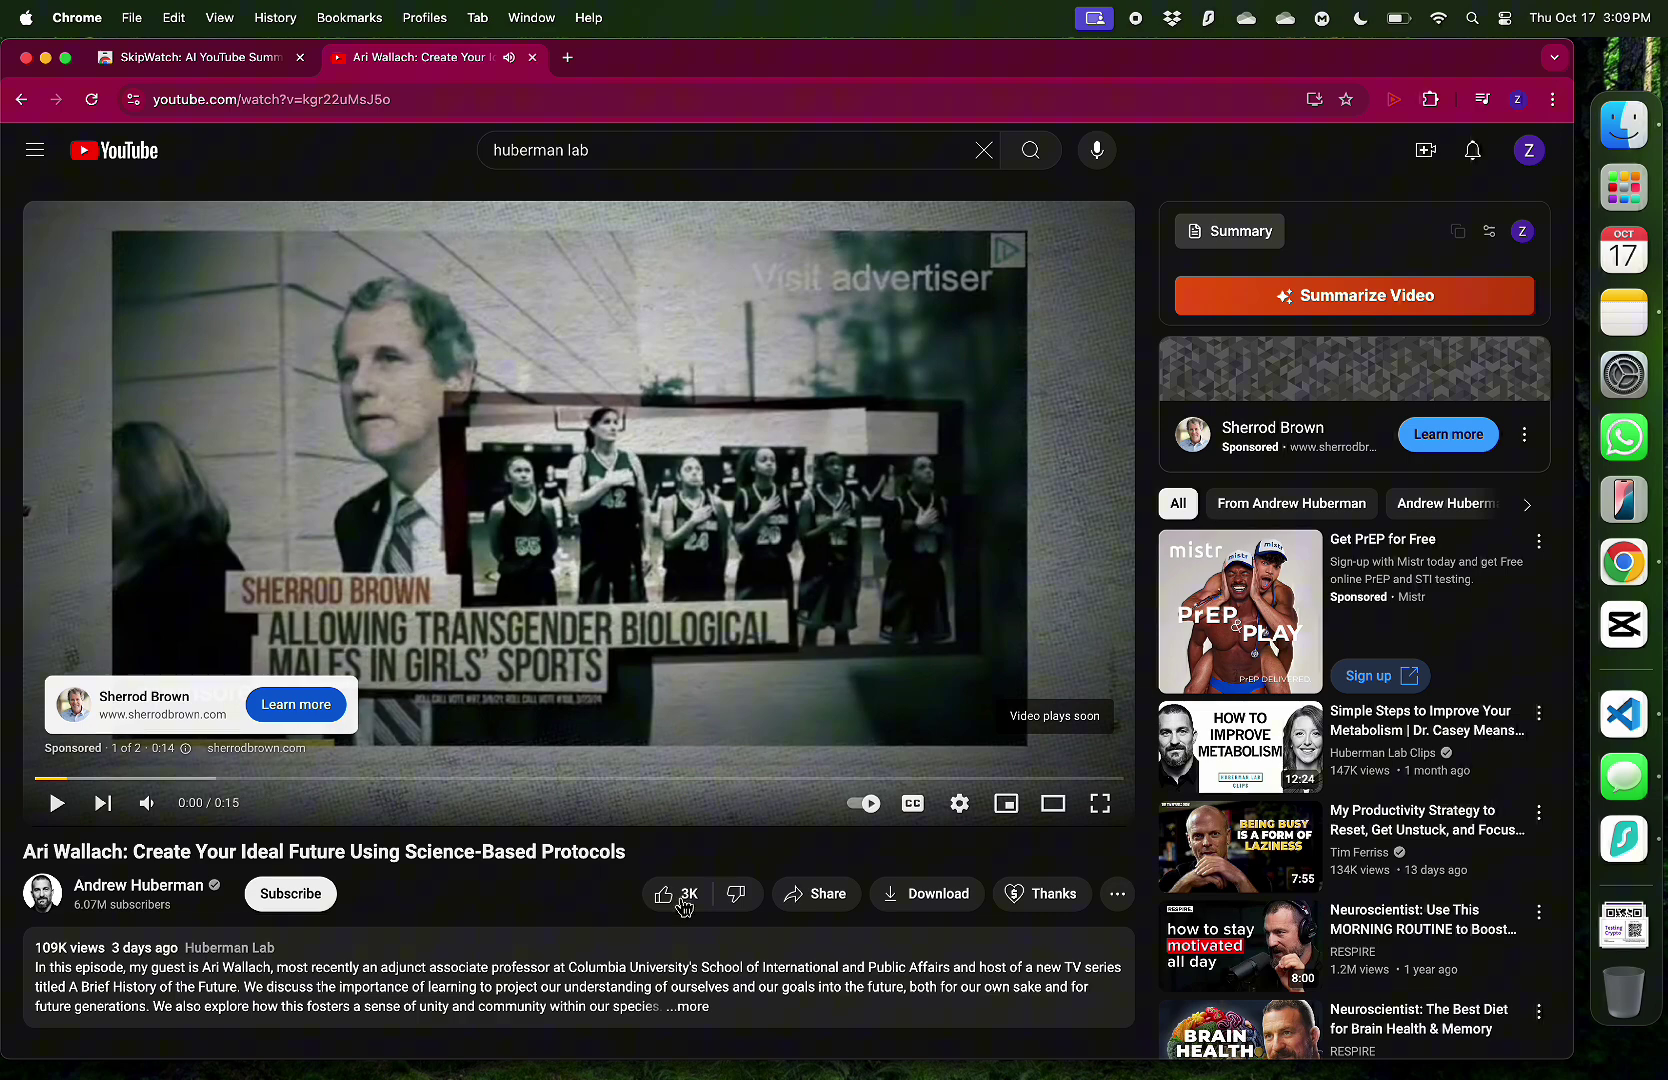
scroll(320, 937, "down", 3)
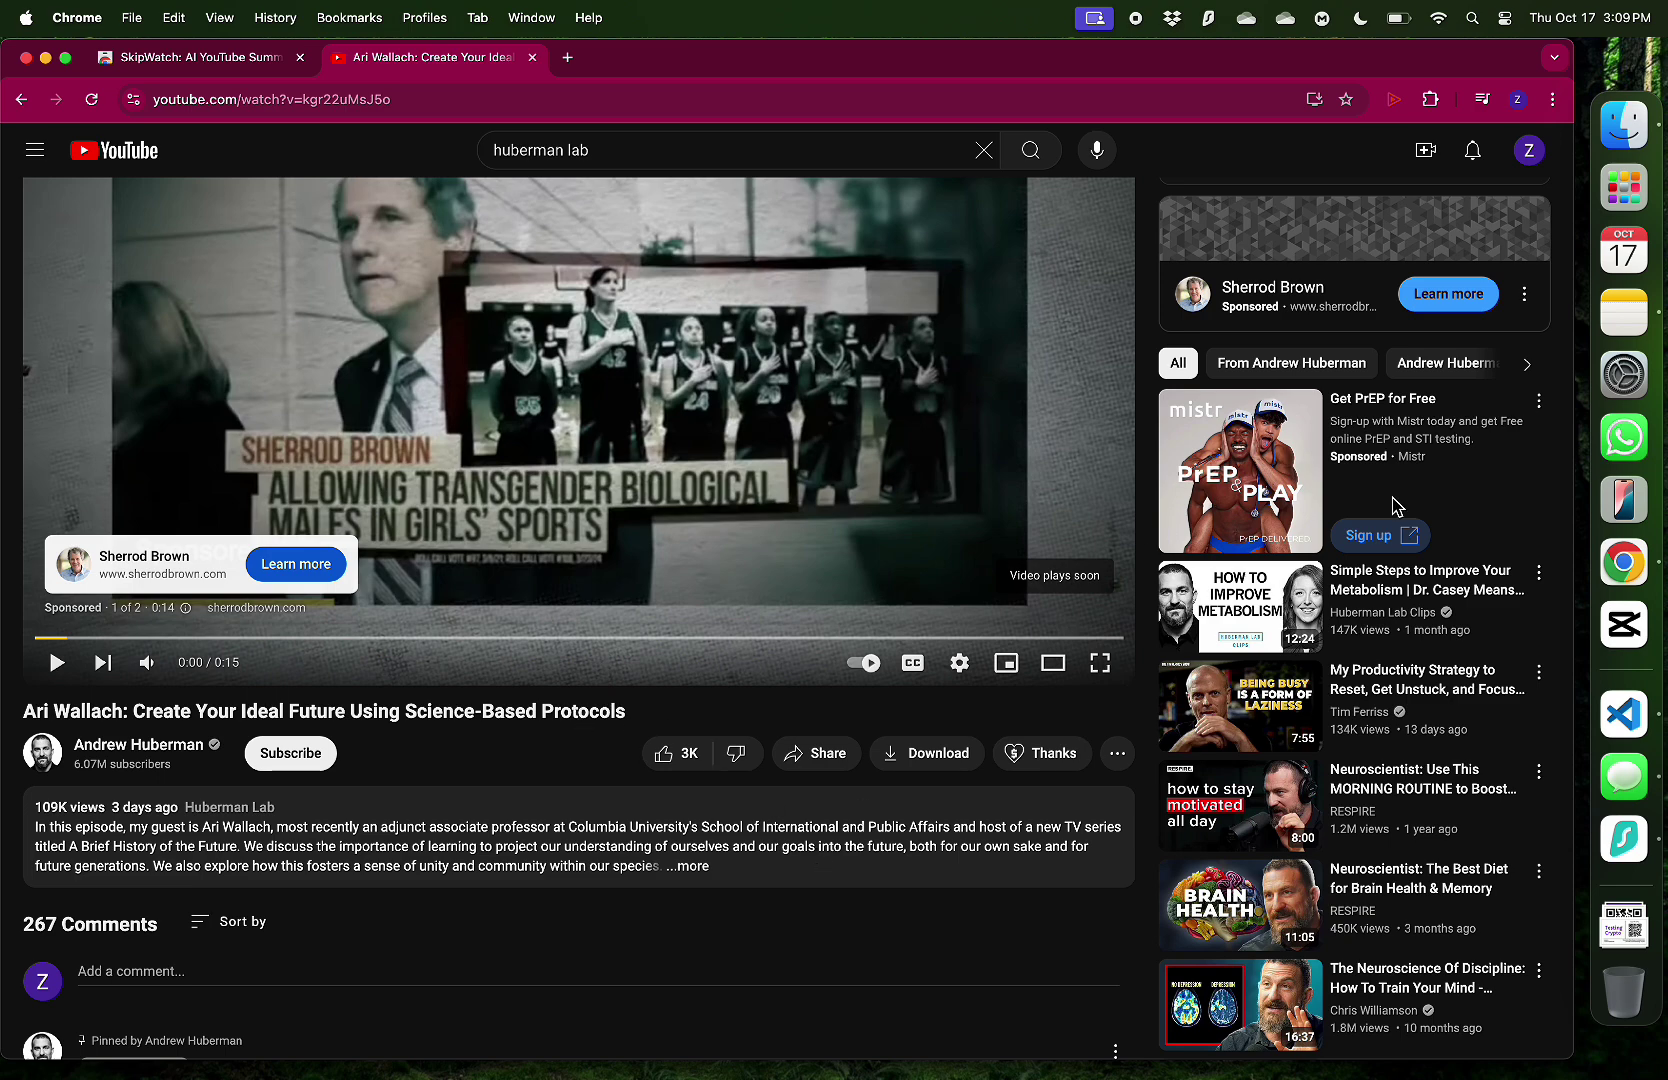
scroll(1397, 507, "up", 3)
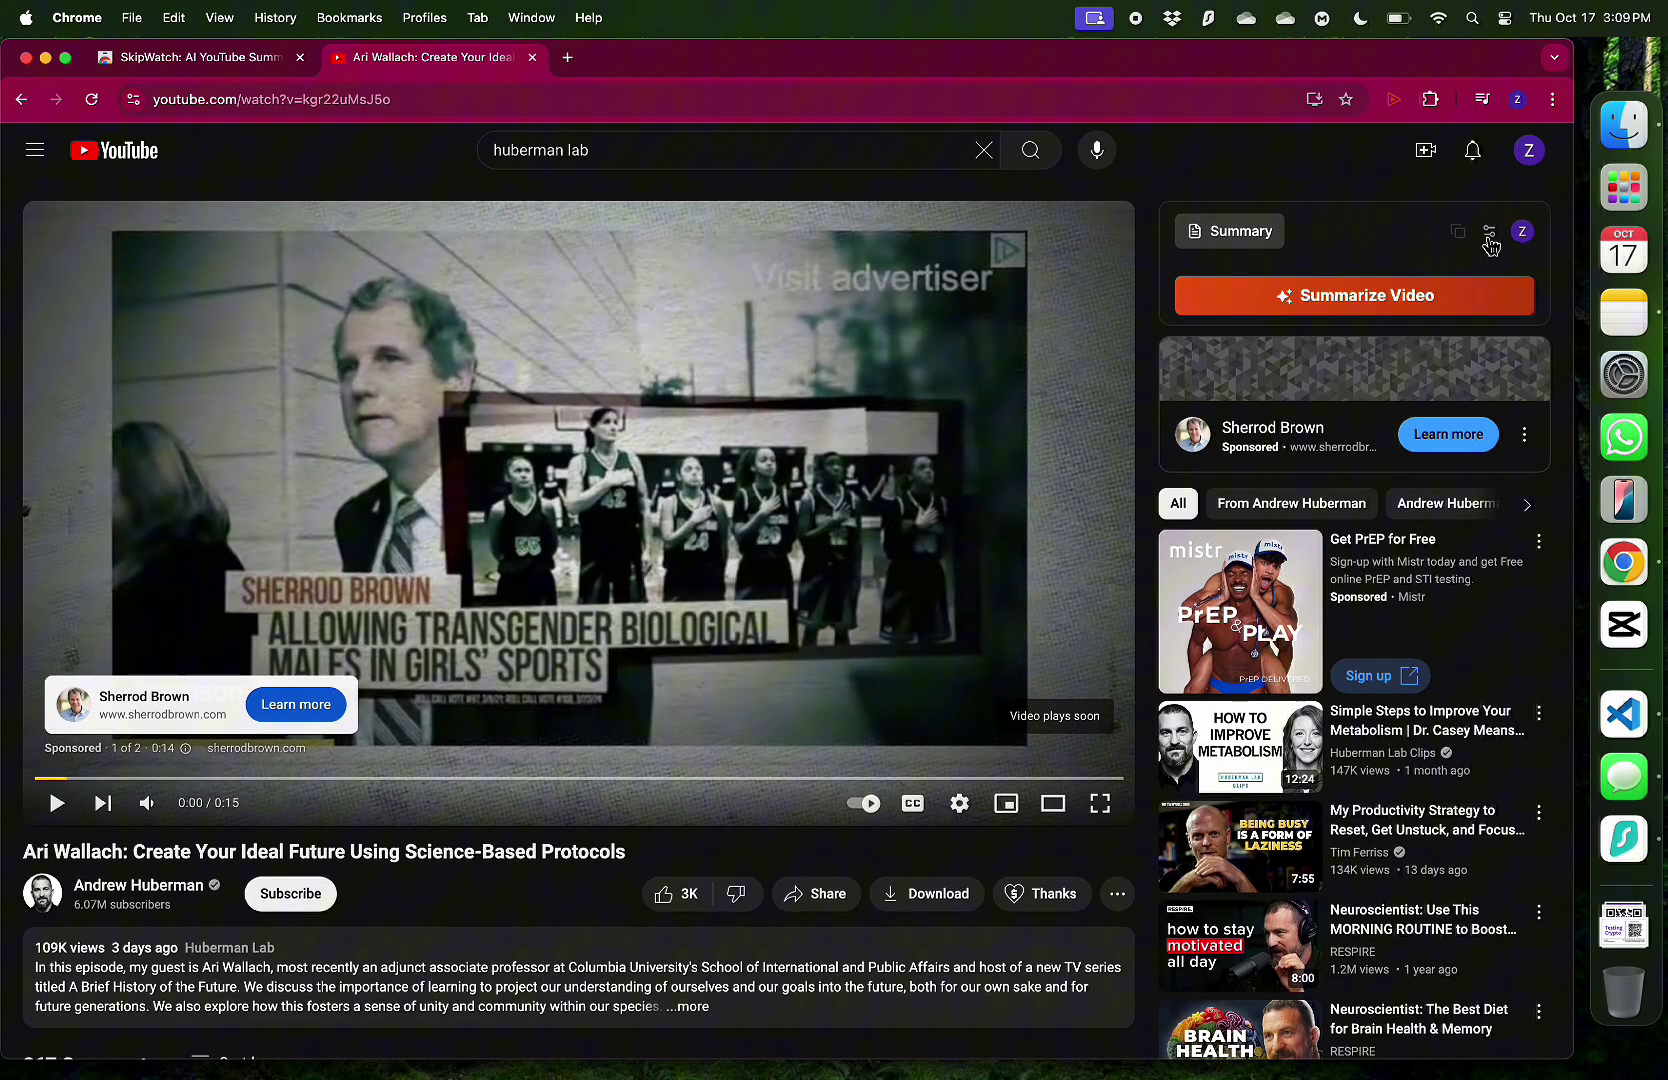
Switch the SkipWatch summary language back to English in Settings
left_click(1488, 234)
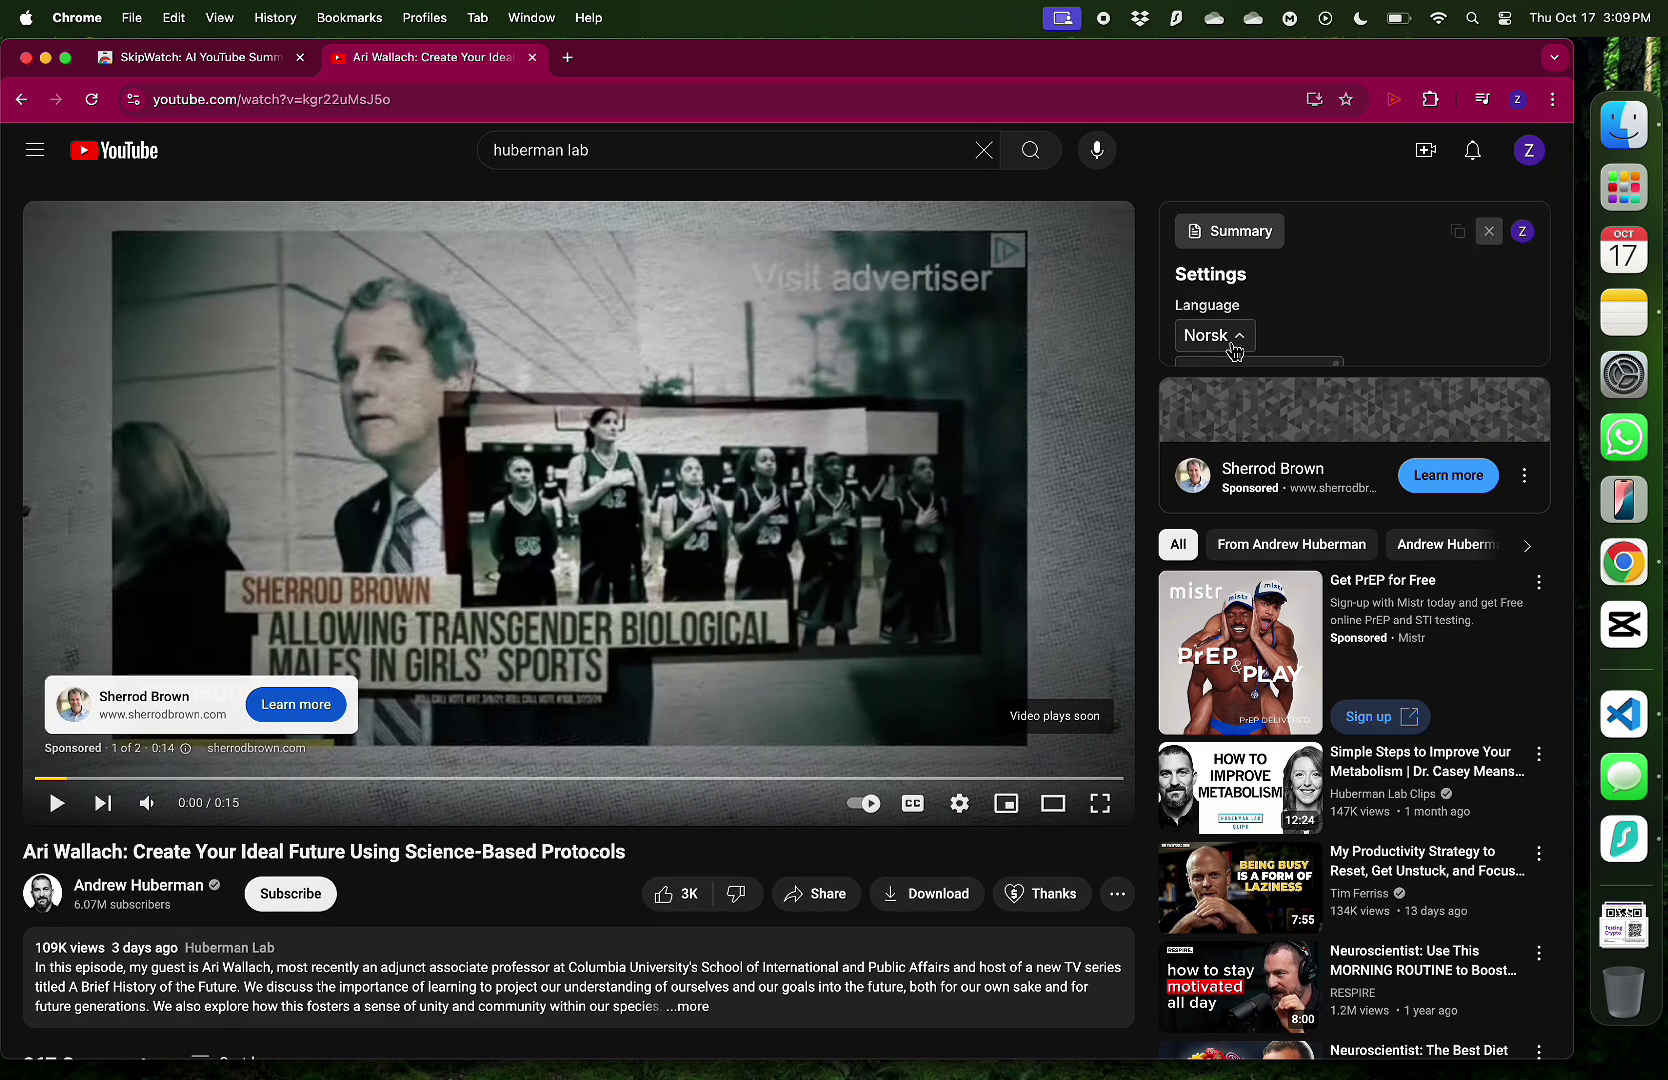
scroll(1250, 500, "down", 3)
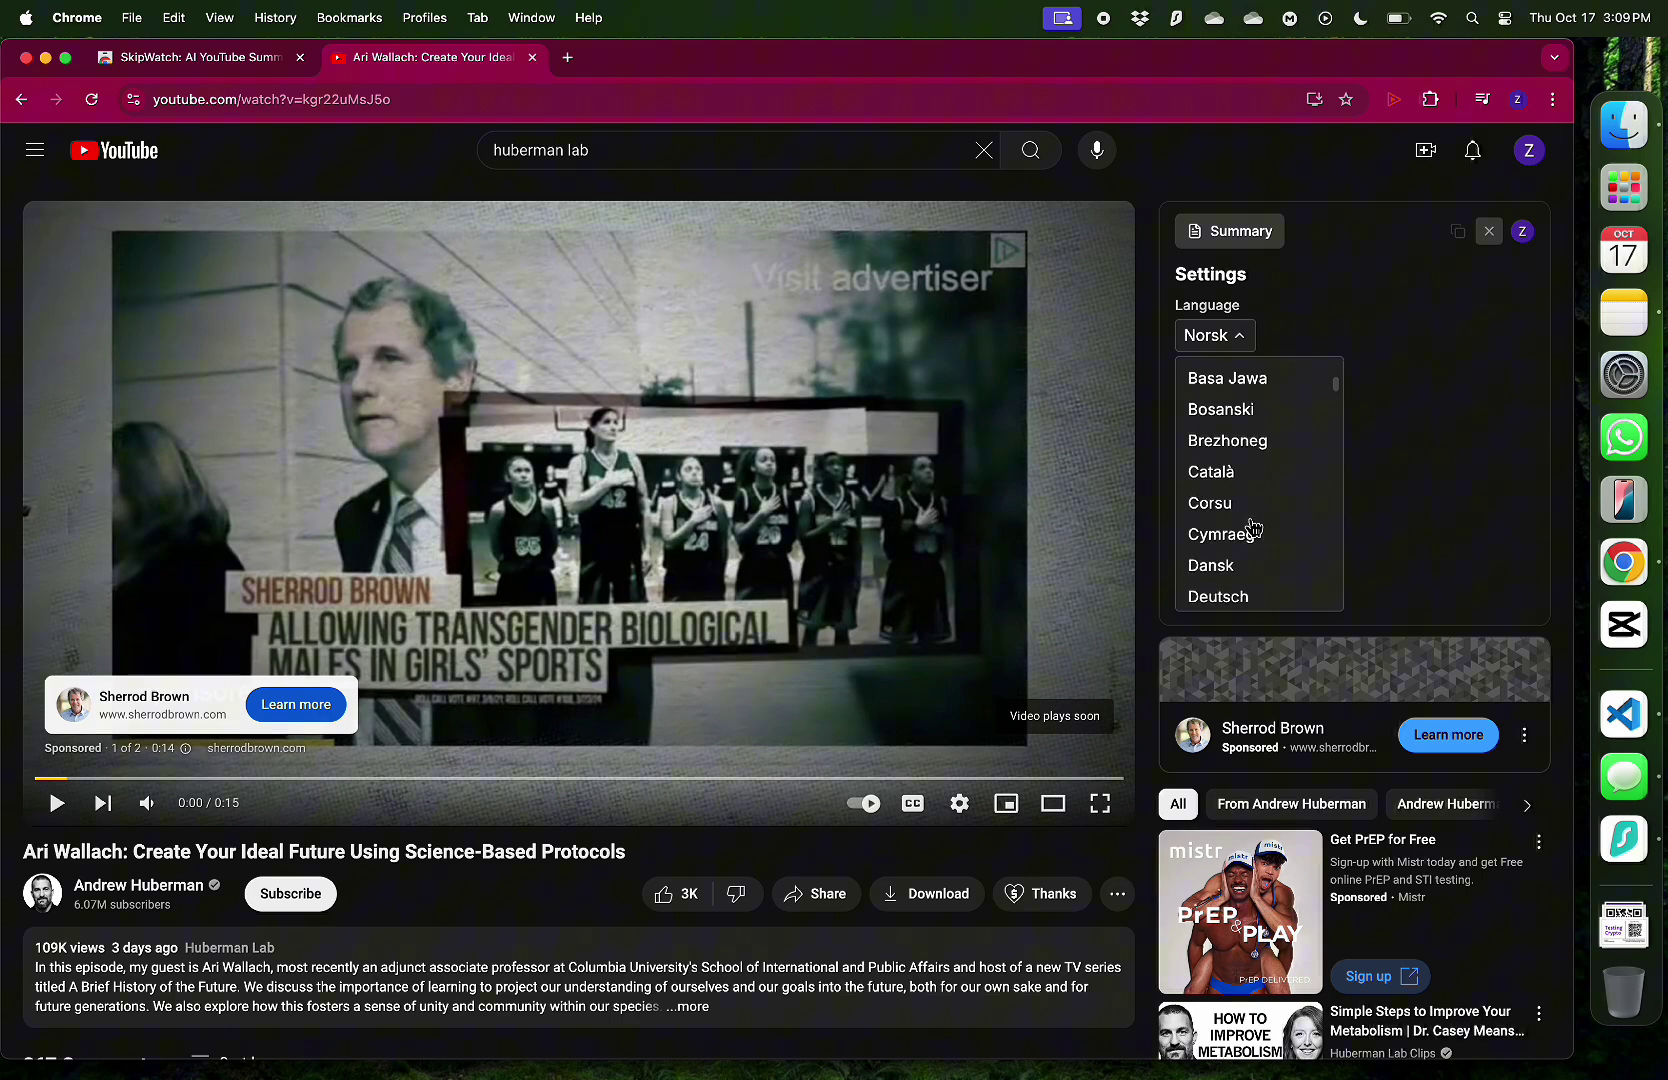
scroll(1260, 480, "up", 3)
left_click(1318, 380)
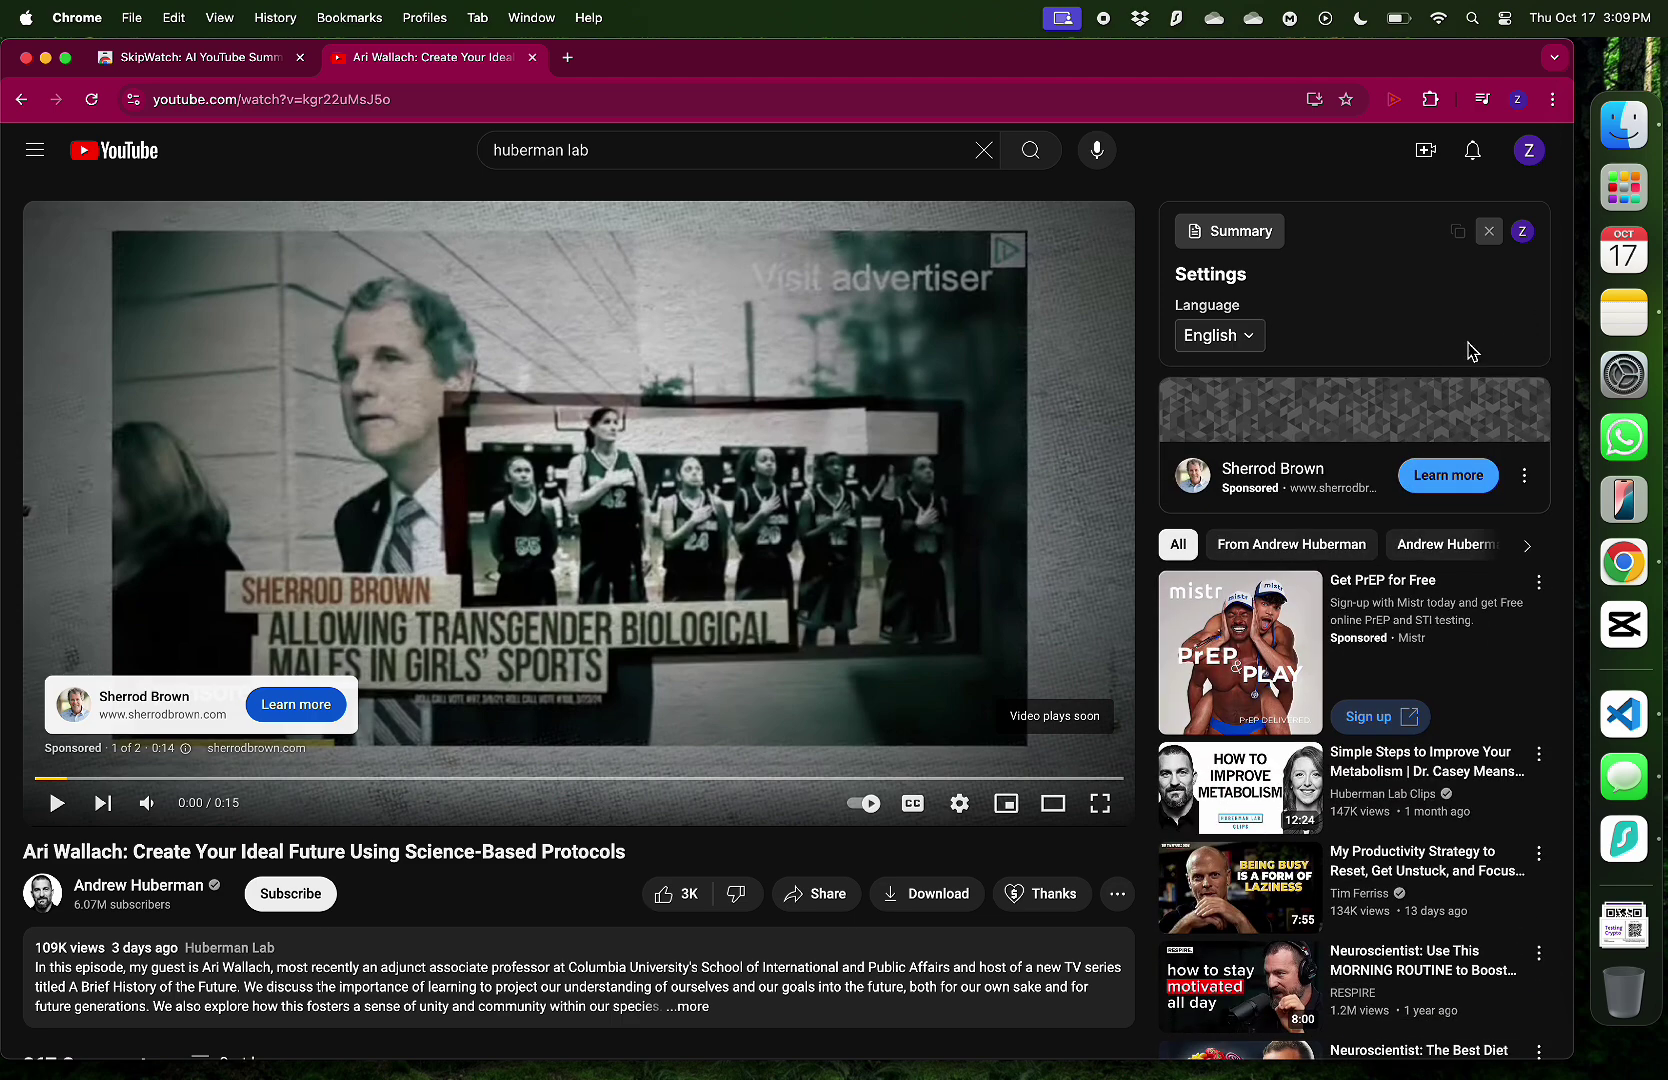
Close Settings to generate the English summary, reading from Mental Time Travel to family structures
left_click(1489, 231)
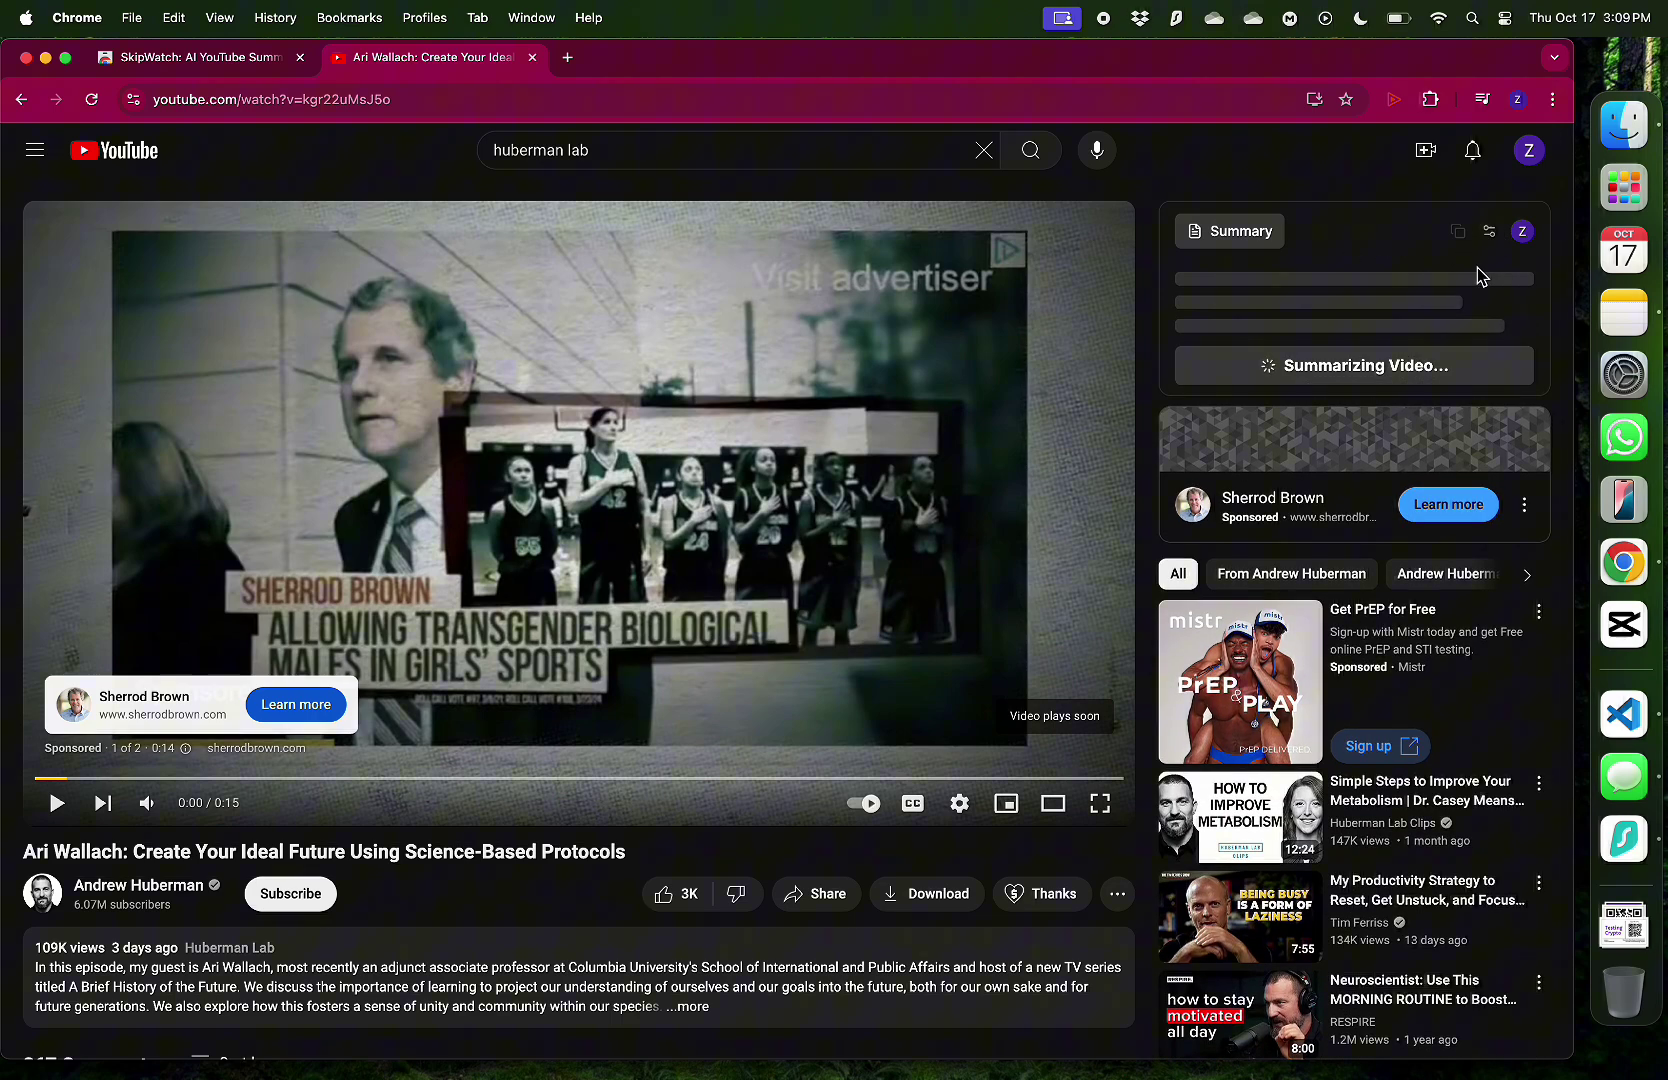
scroll(1544, 295, "up", 5)
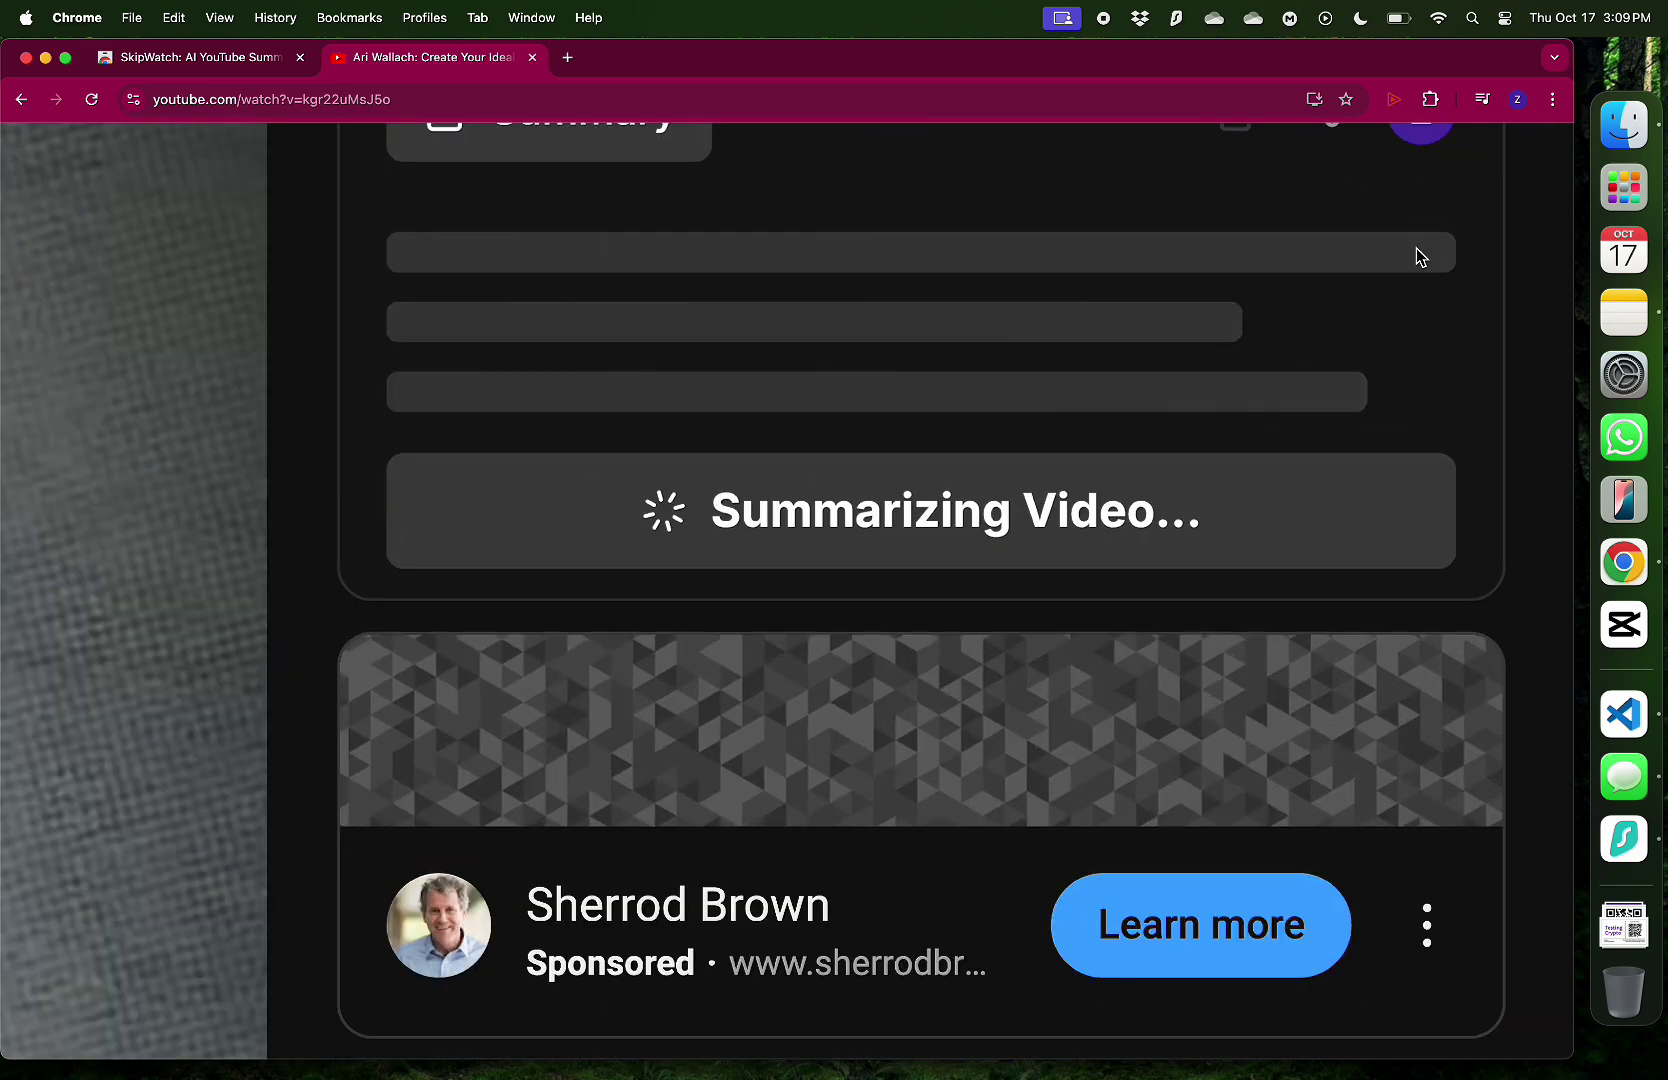
scroll(1416, 248, "up", 1)
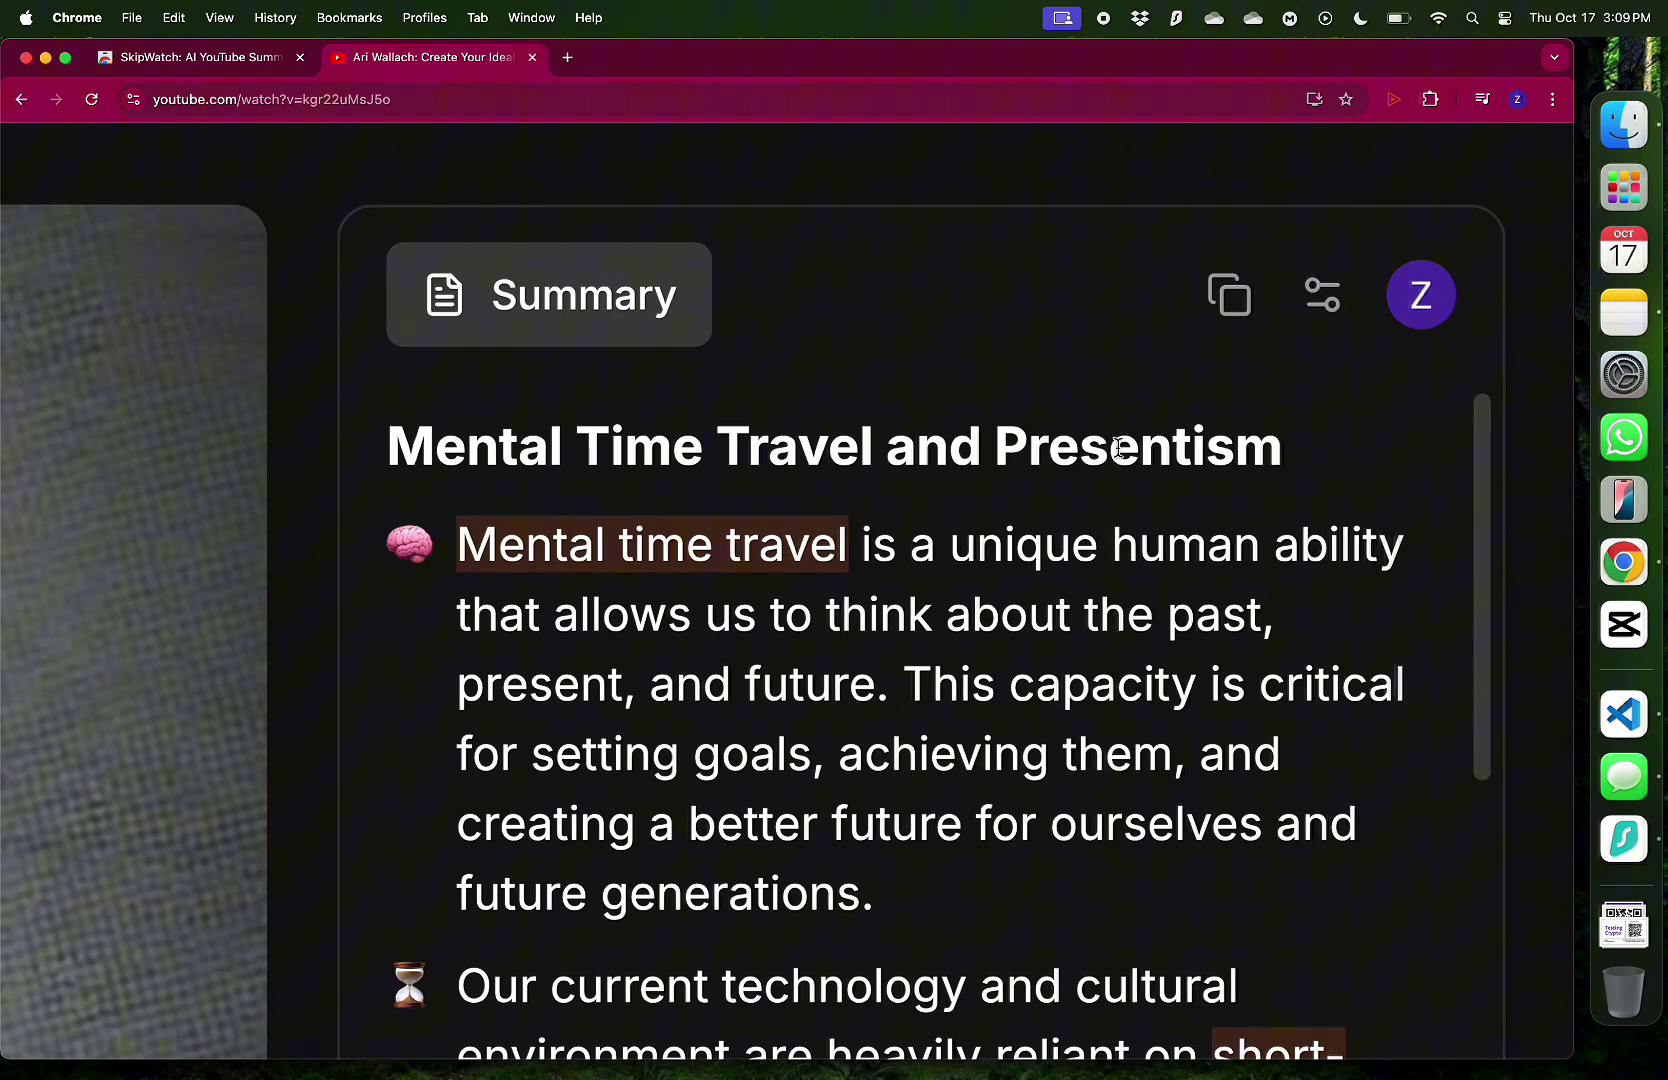
scroll(980, 668, "down", 2)
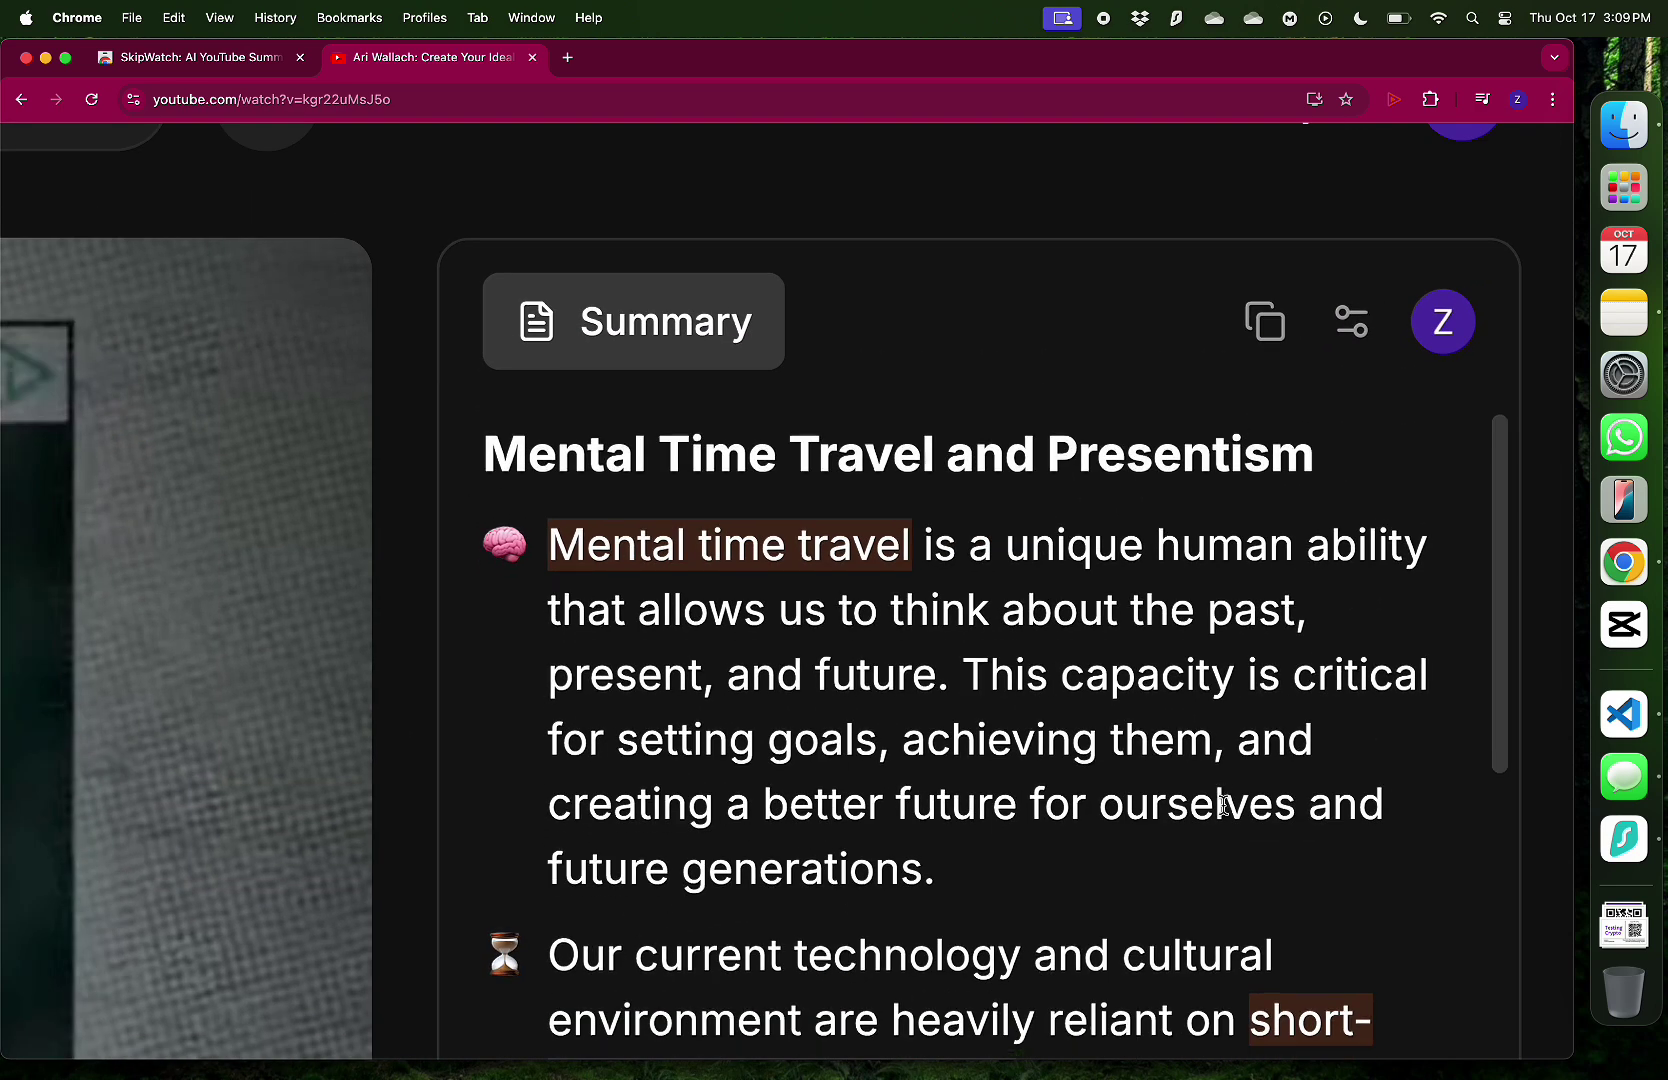
scroll(1222, 805, "down", 5)
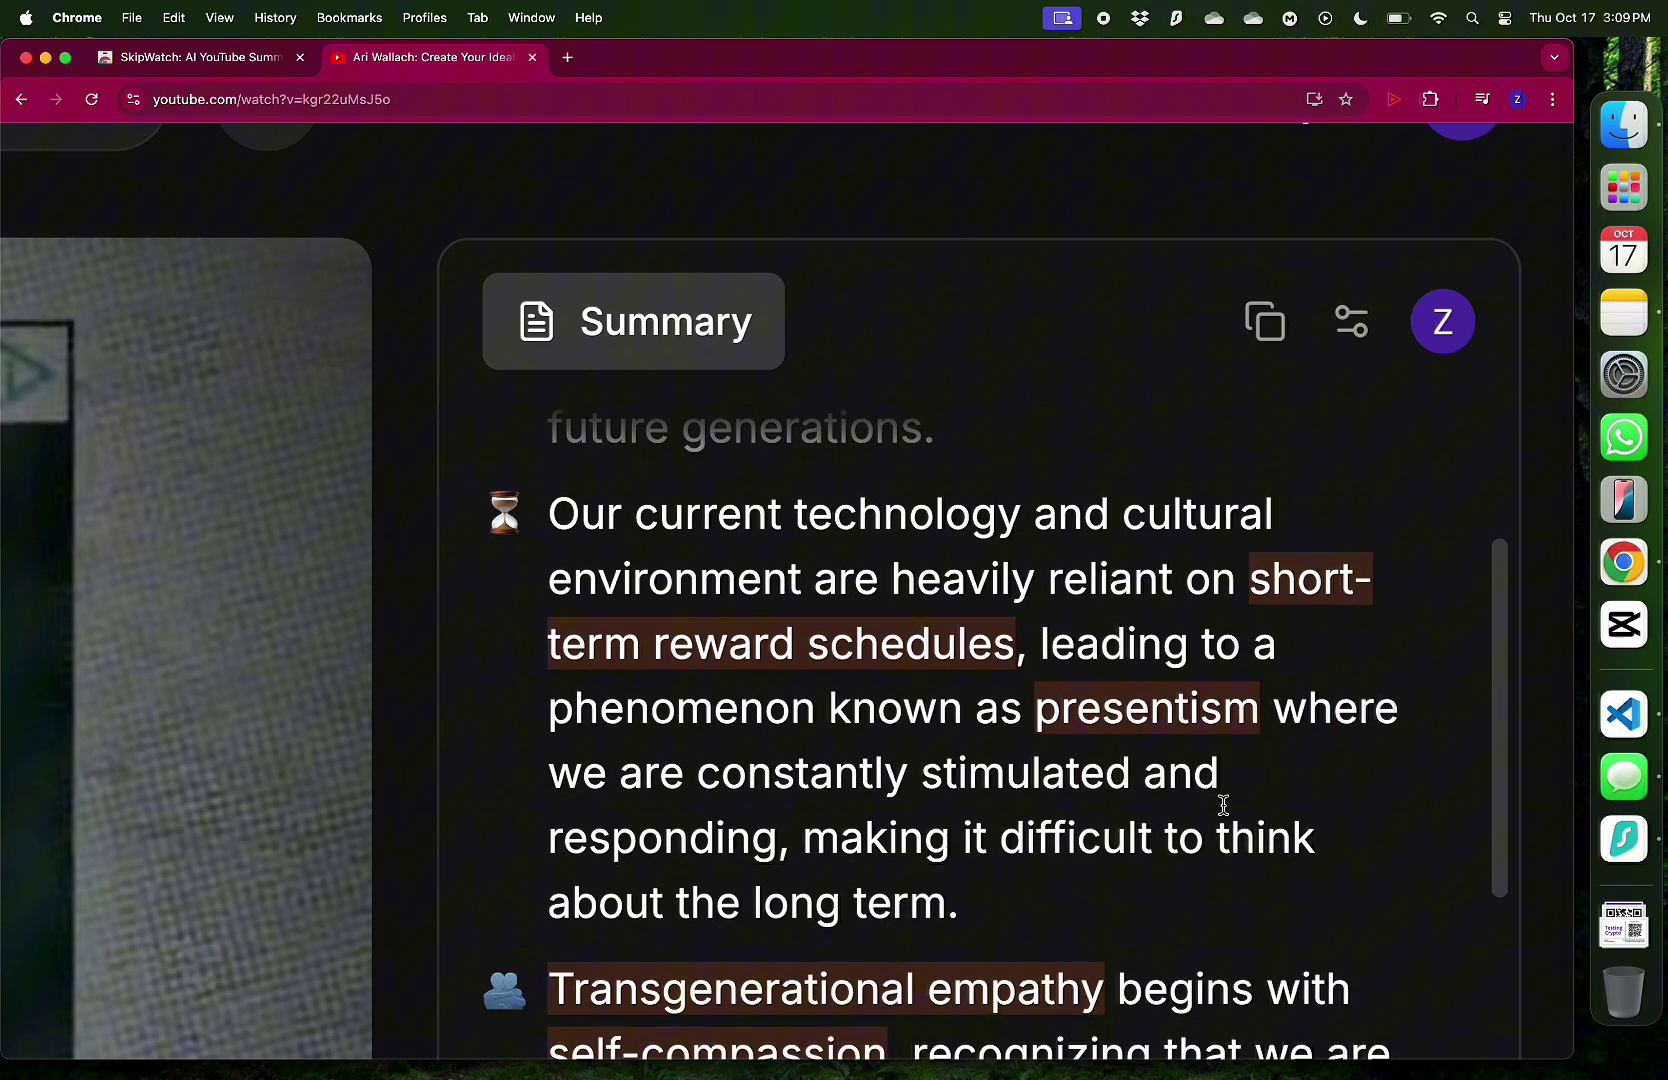
scroll(1325, 849, "down", 7)
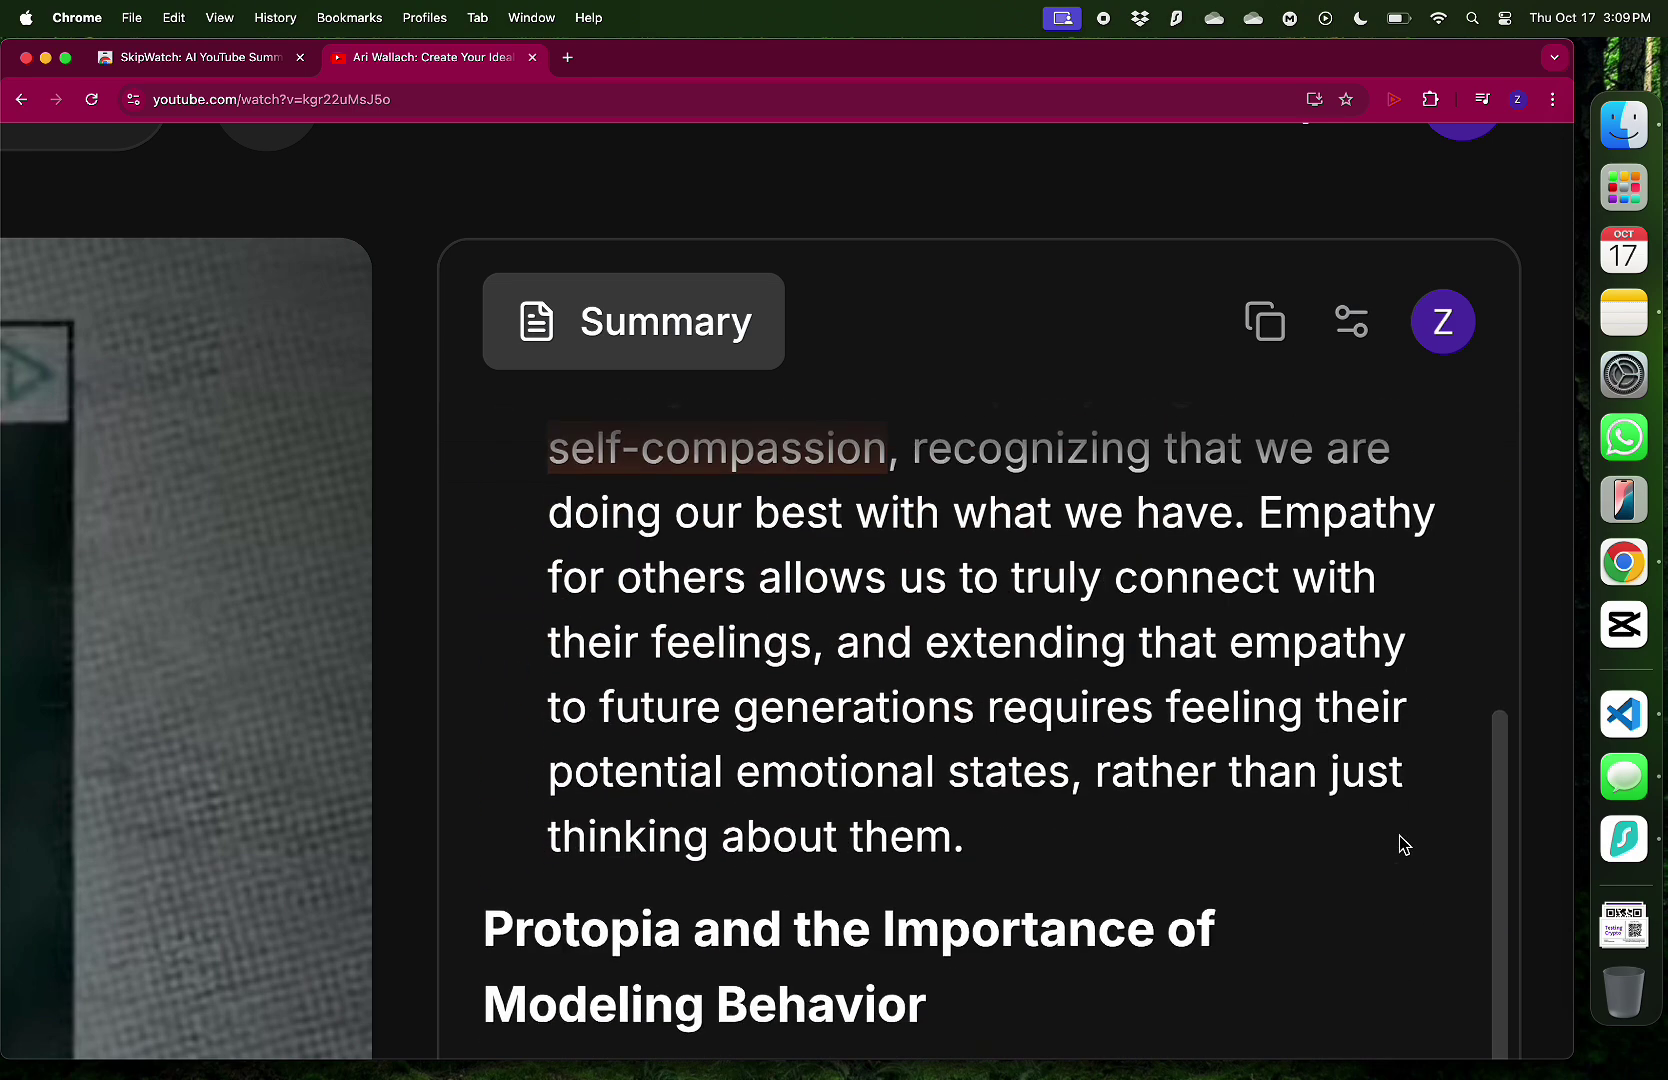
scroll(1481, 856, "down", 4)
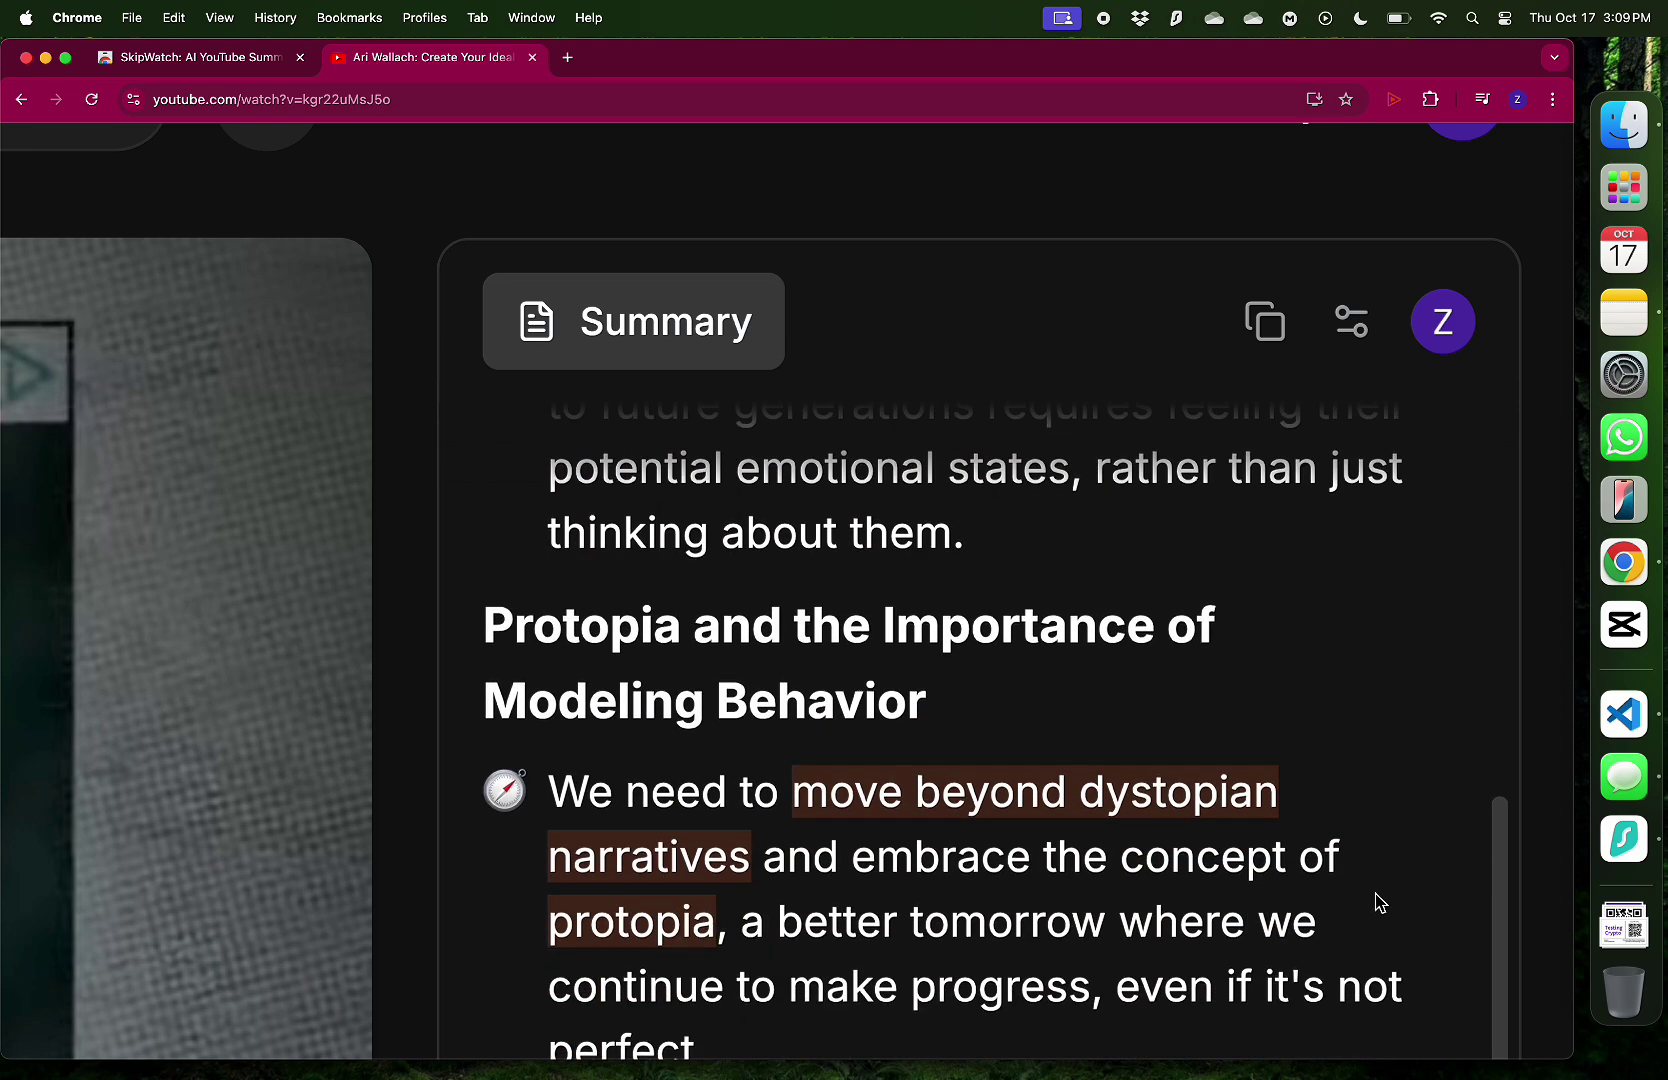
scroll(1379, 902, "down", 6)
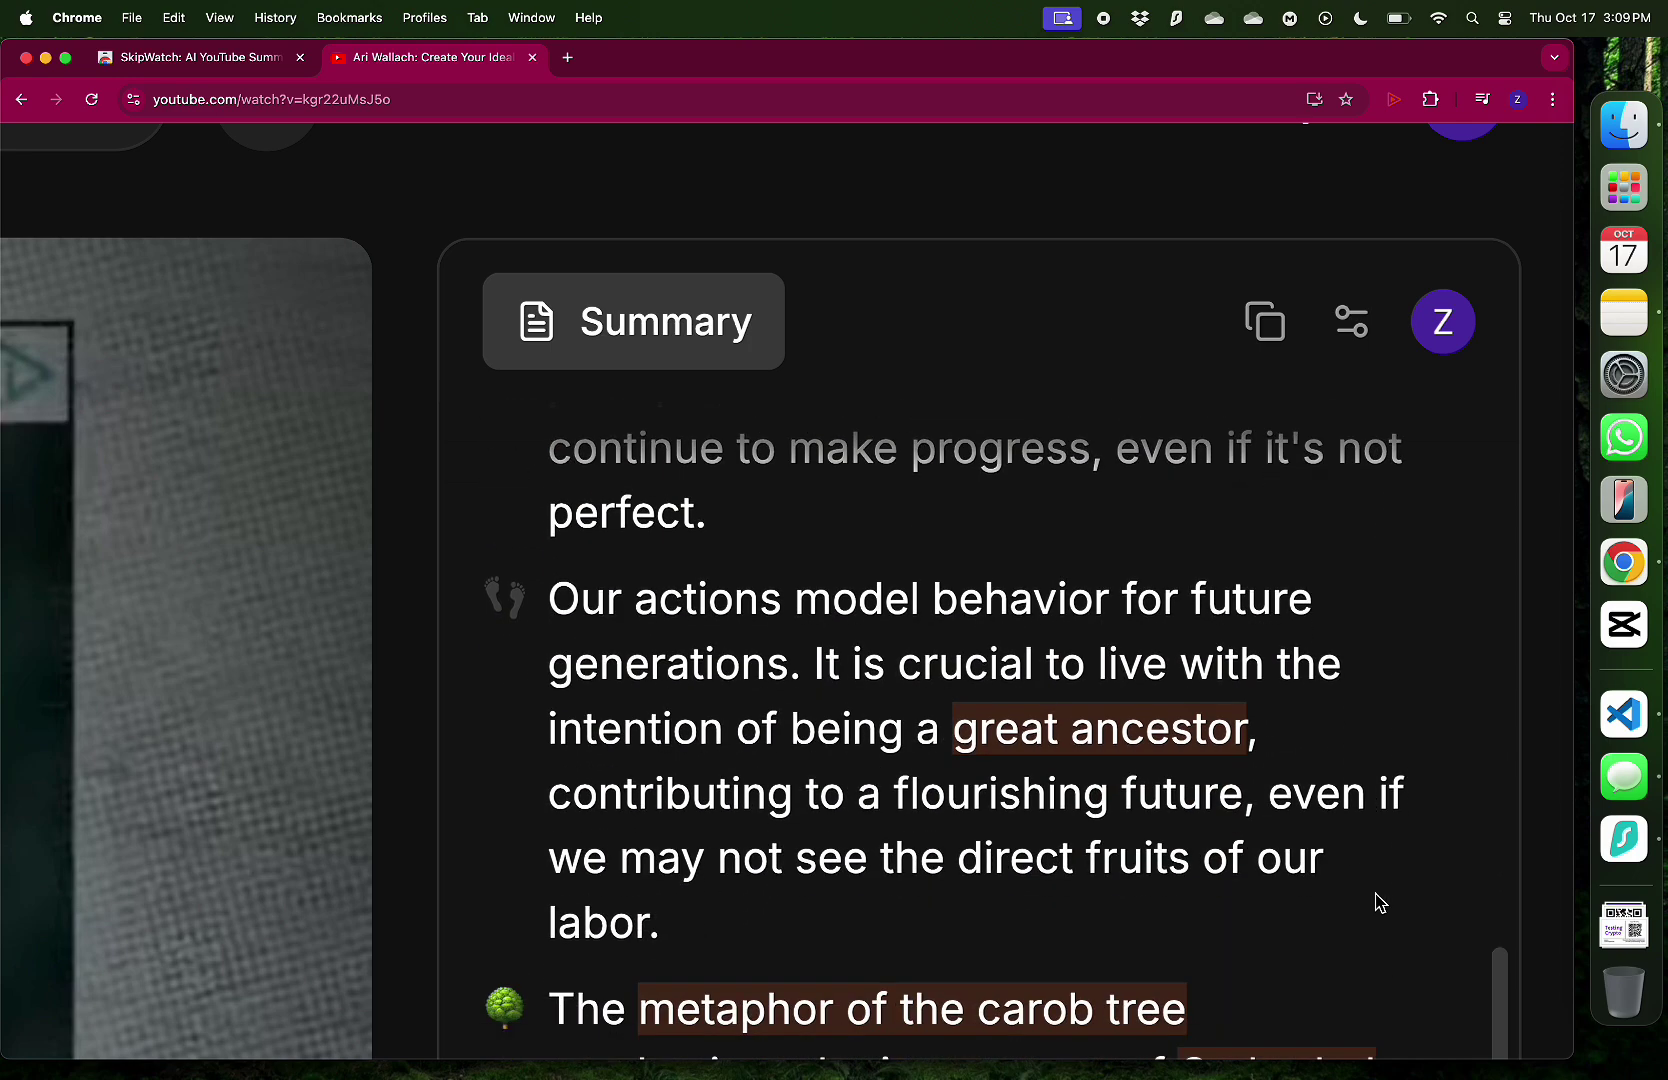
scroll(1379, 902, "down", 8)
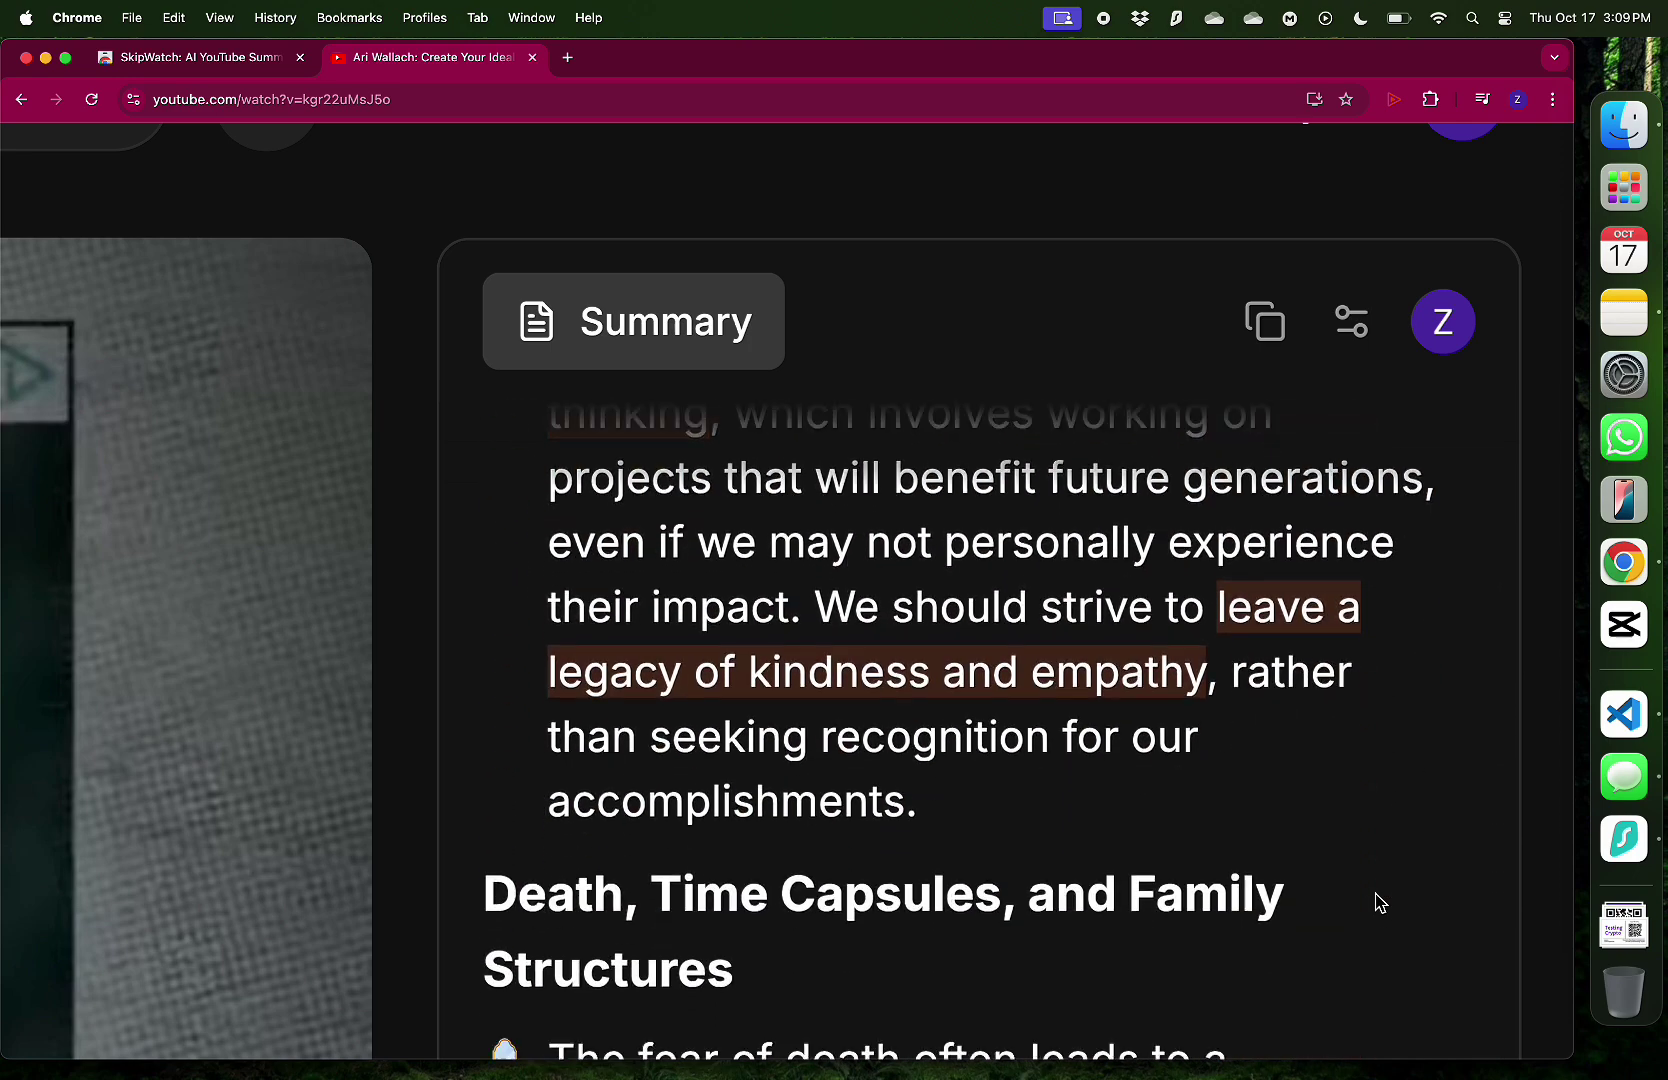
scroll(1500, 827, "down", 6)
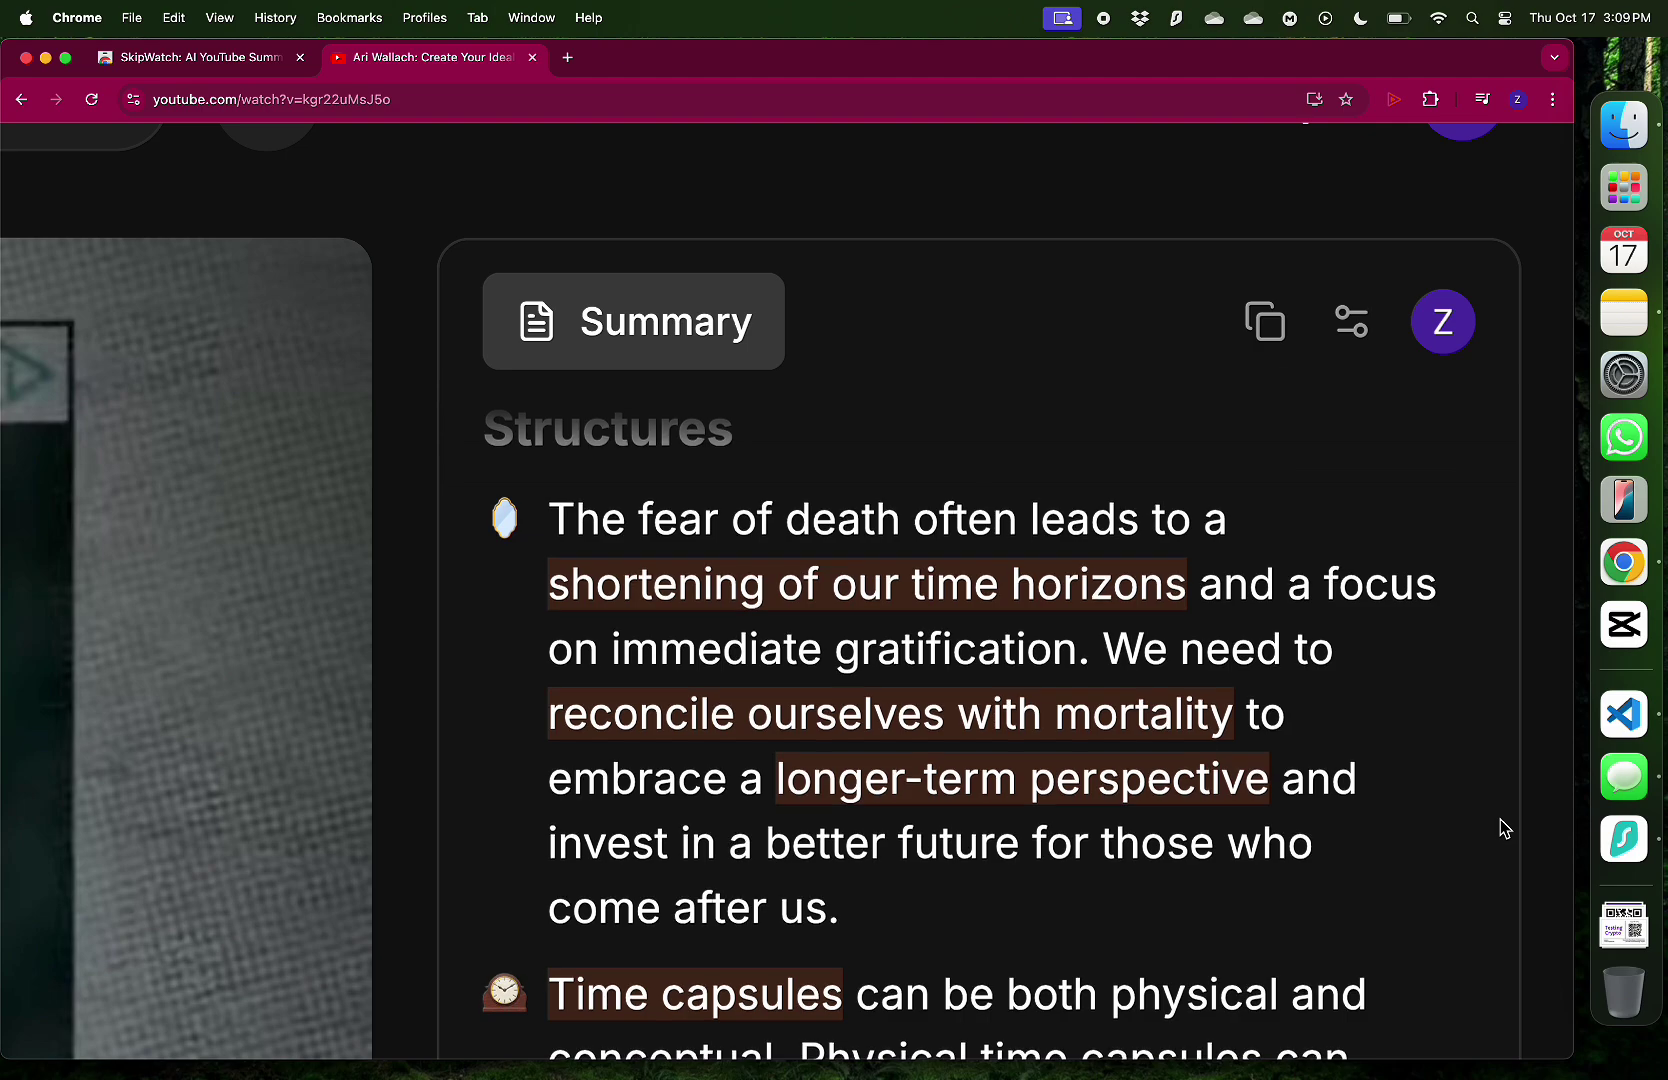
scroll(1500, 827, "down", 3)
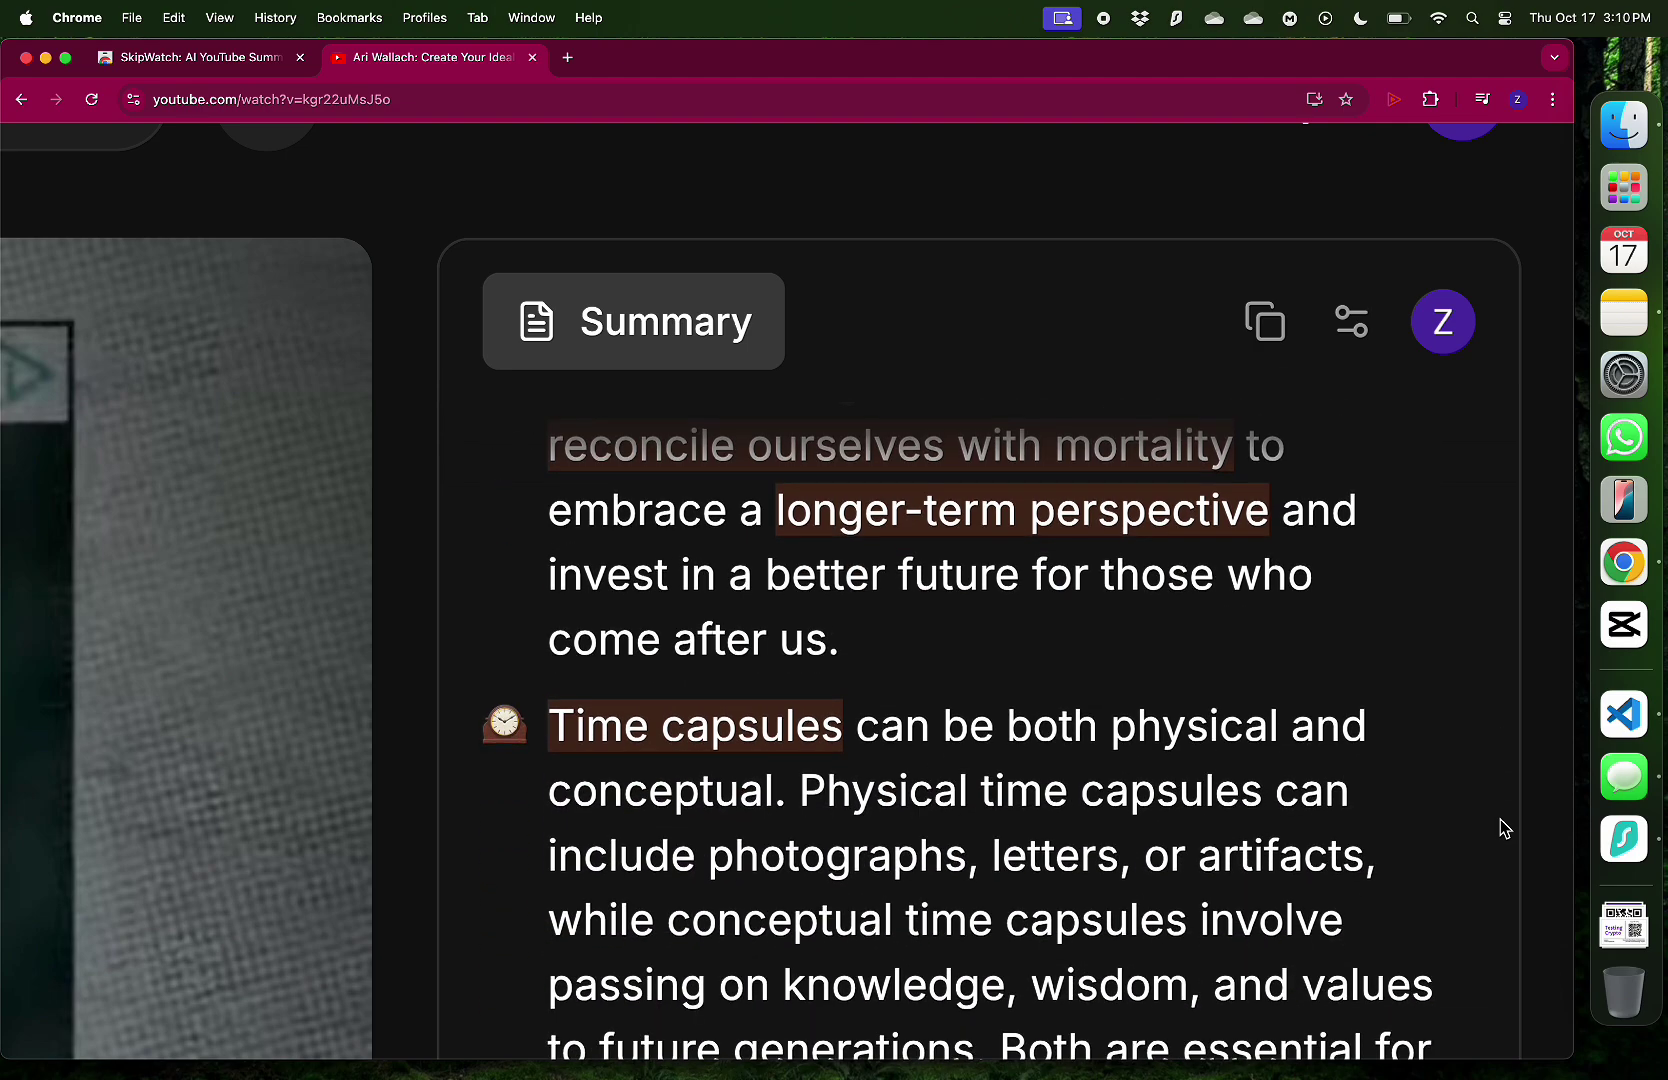
scroll(1548, 774, "down", 5)
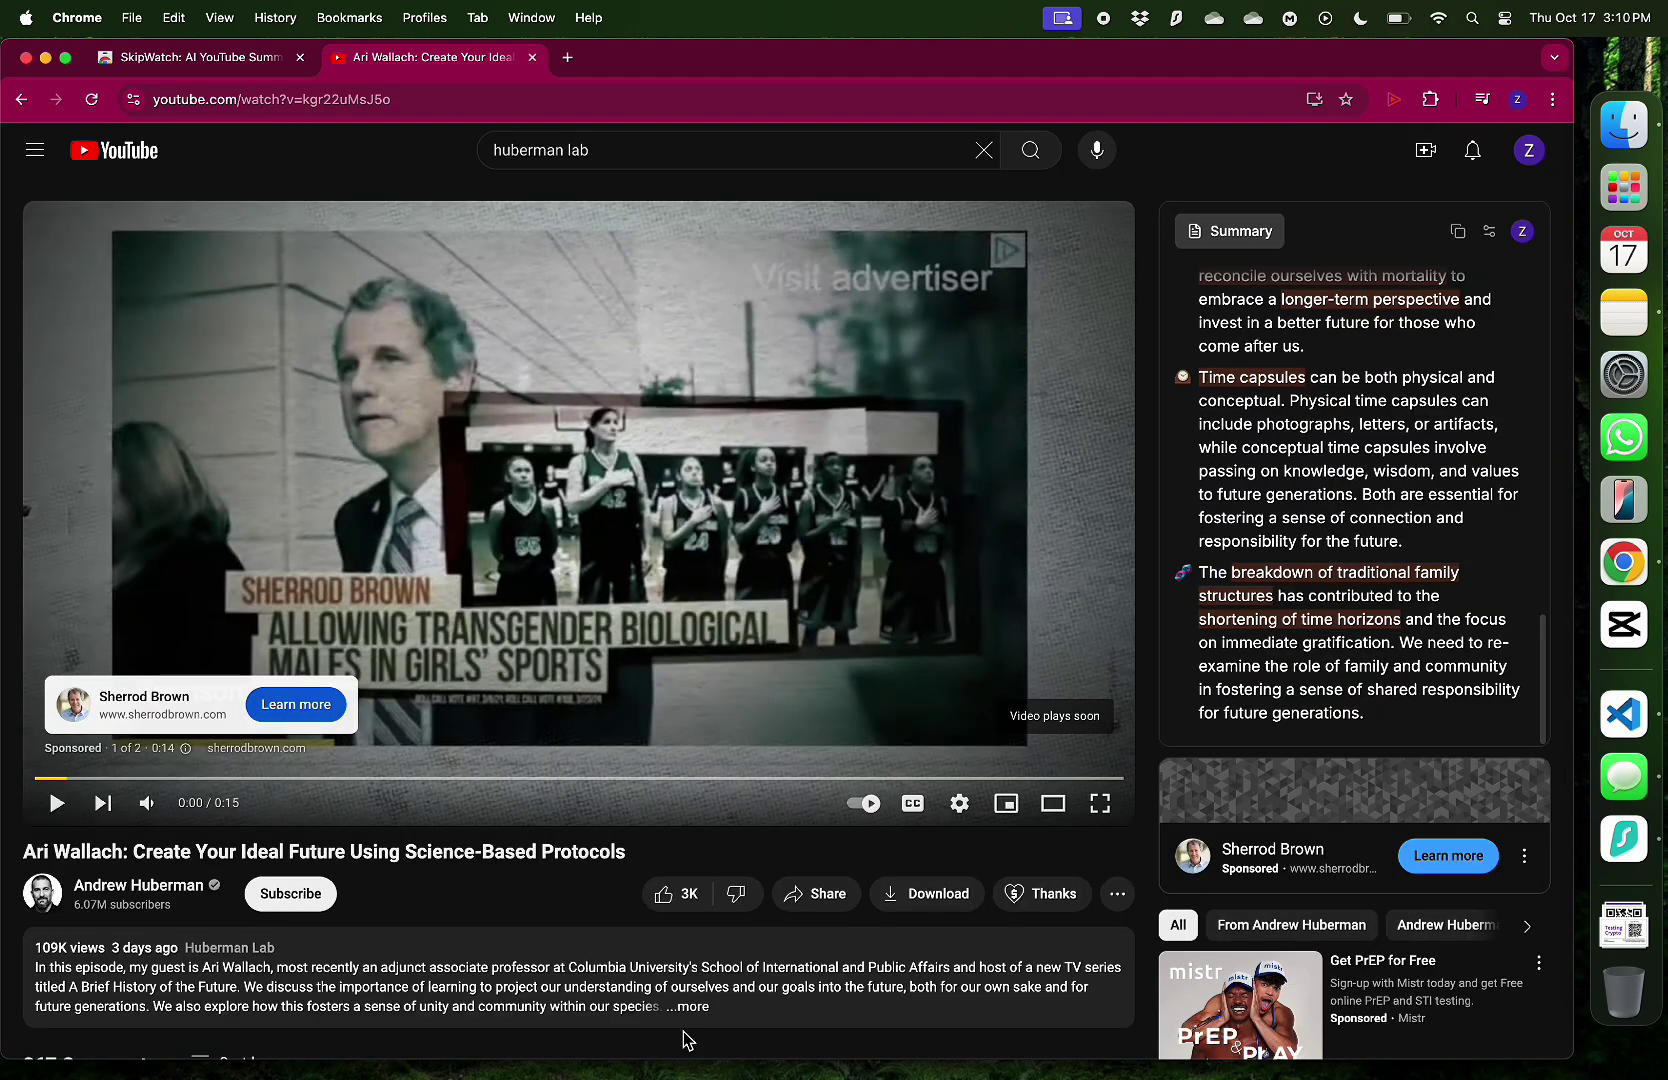
Highlight the Ari Wallach video title and scroll down the page
scroll(688, 1040, "down", 3)
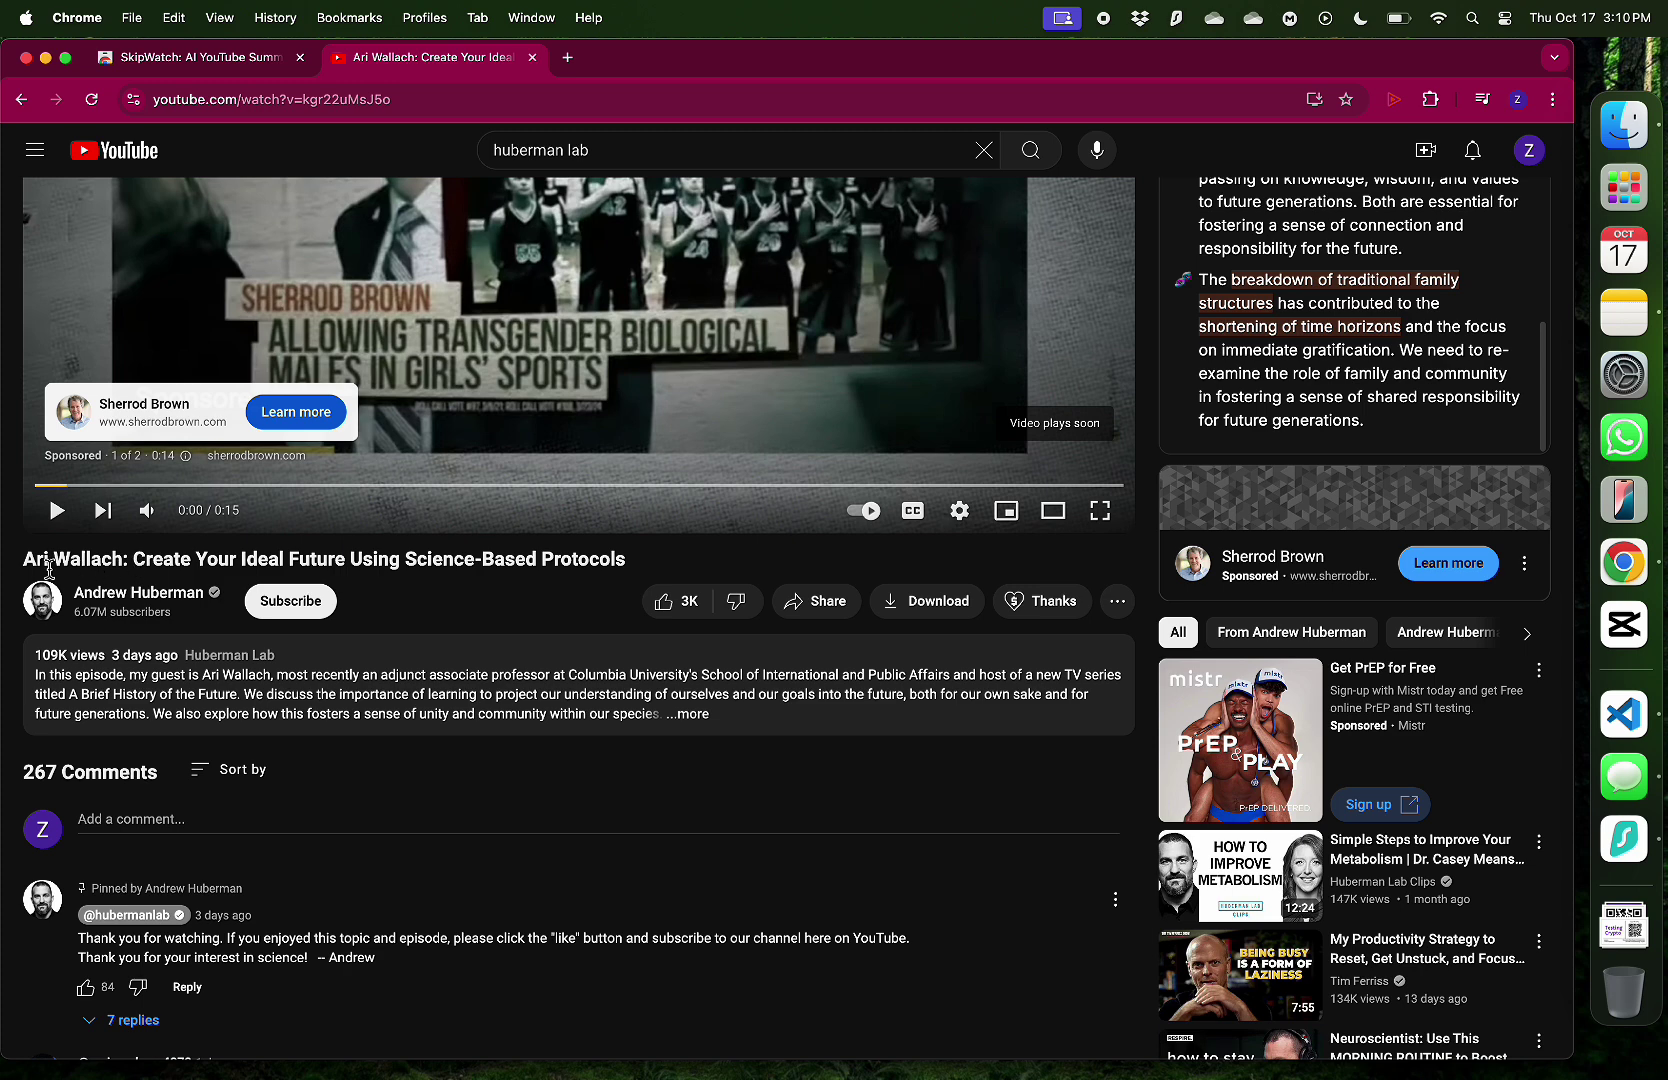
left_click_drag(28, 562, 630, 575)
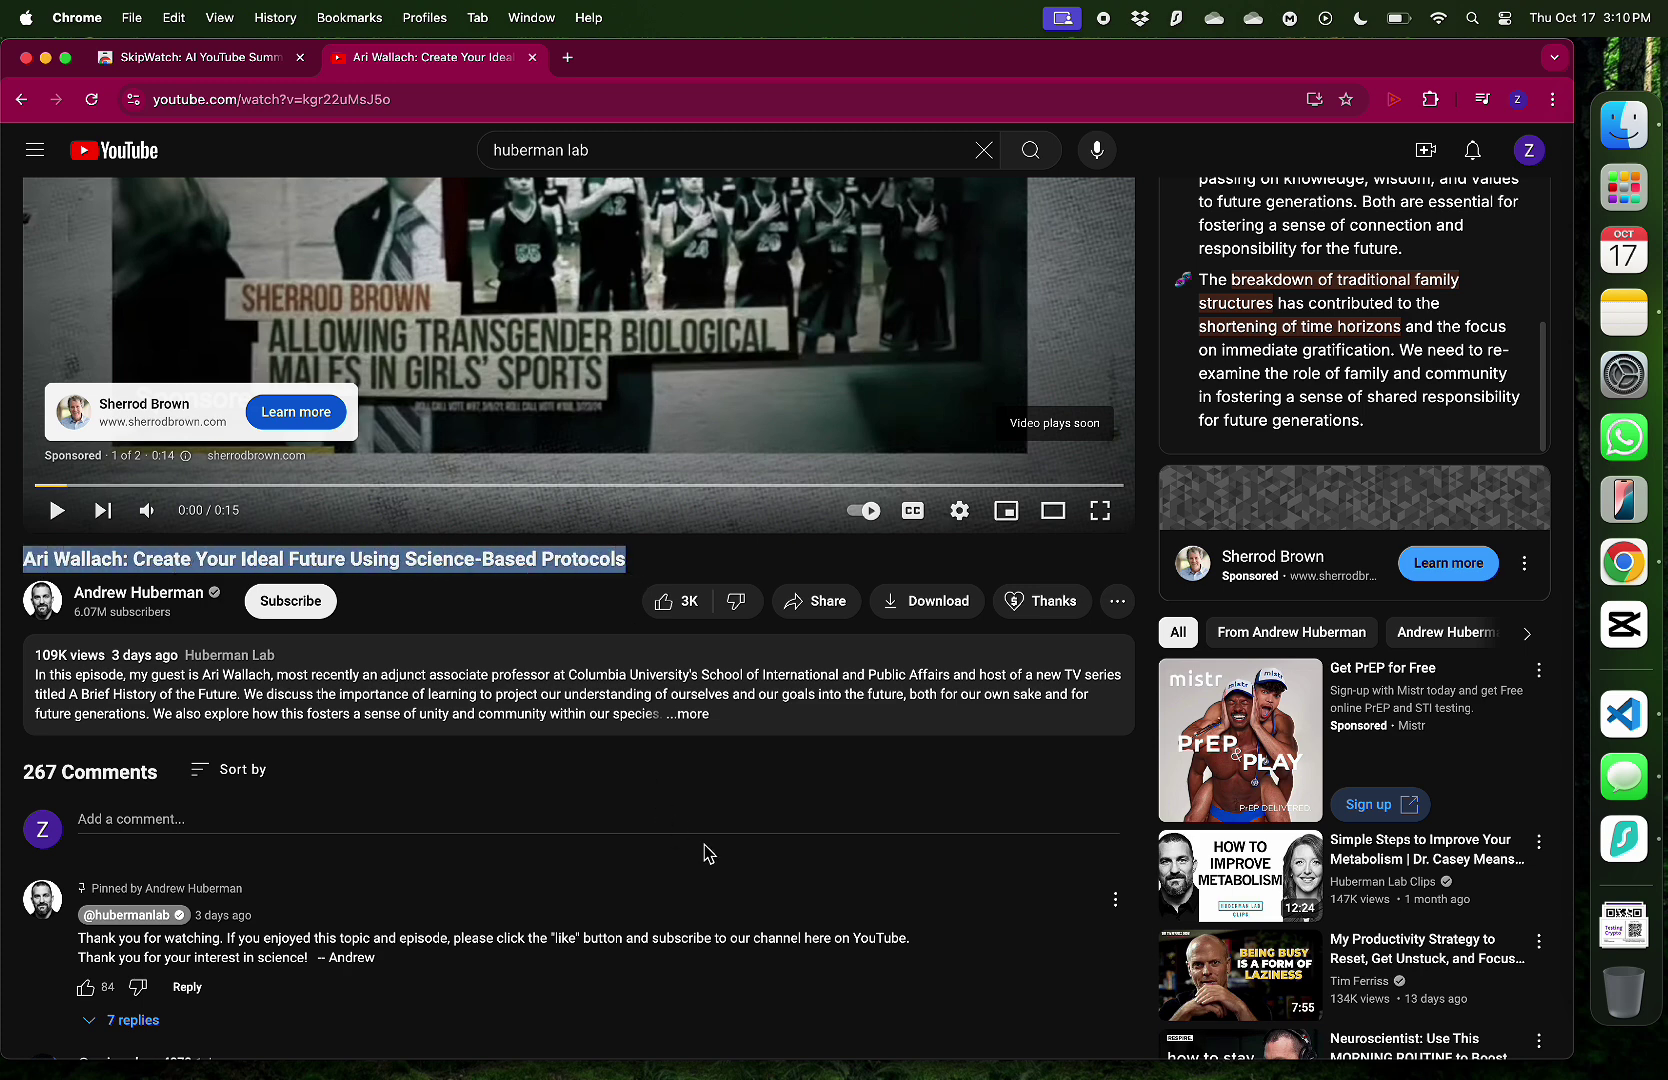
scroll(615, 873, "down", 5)
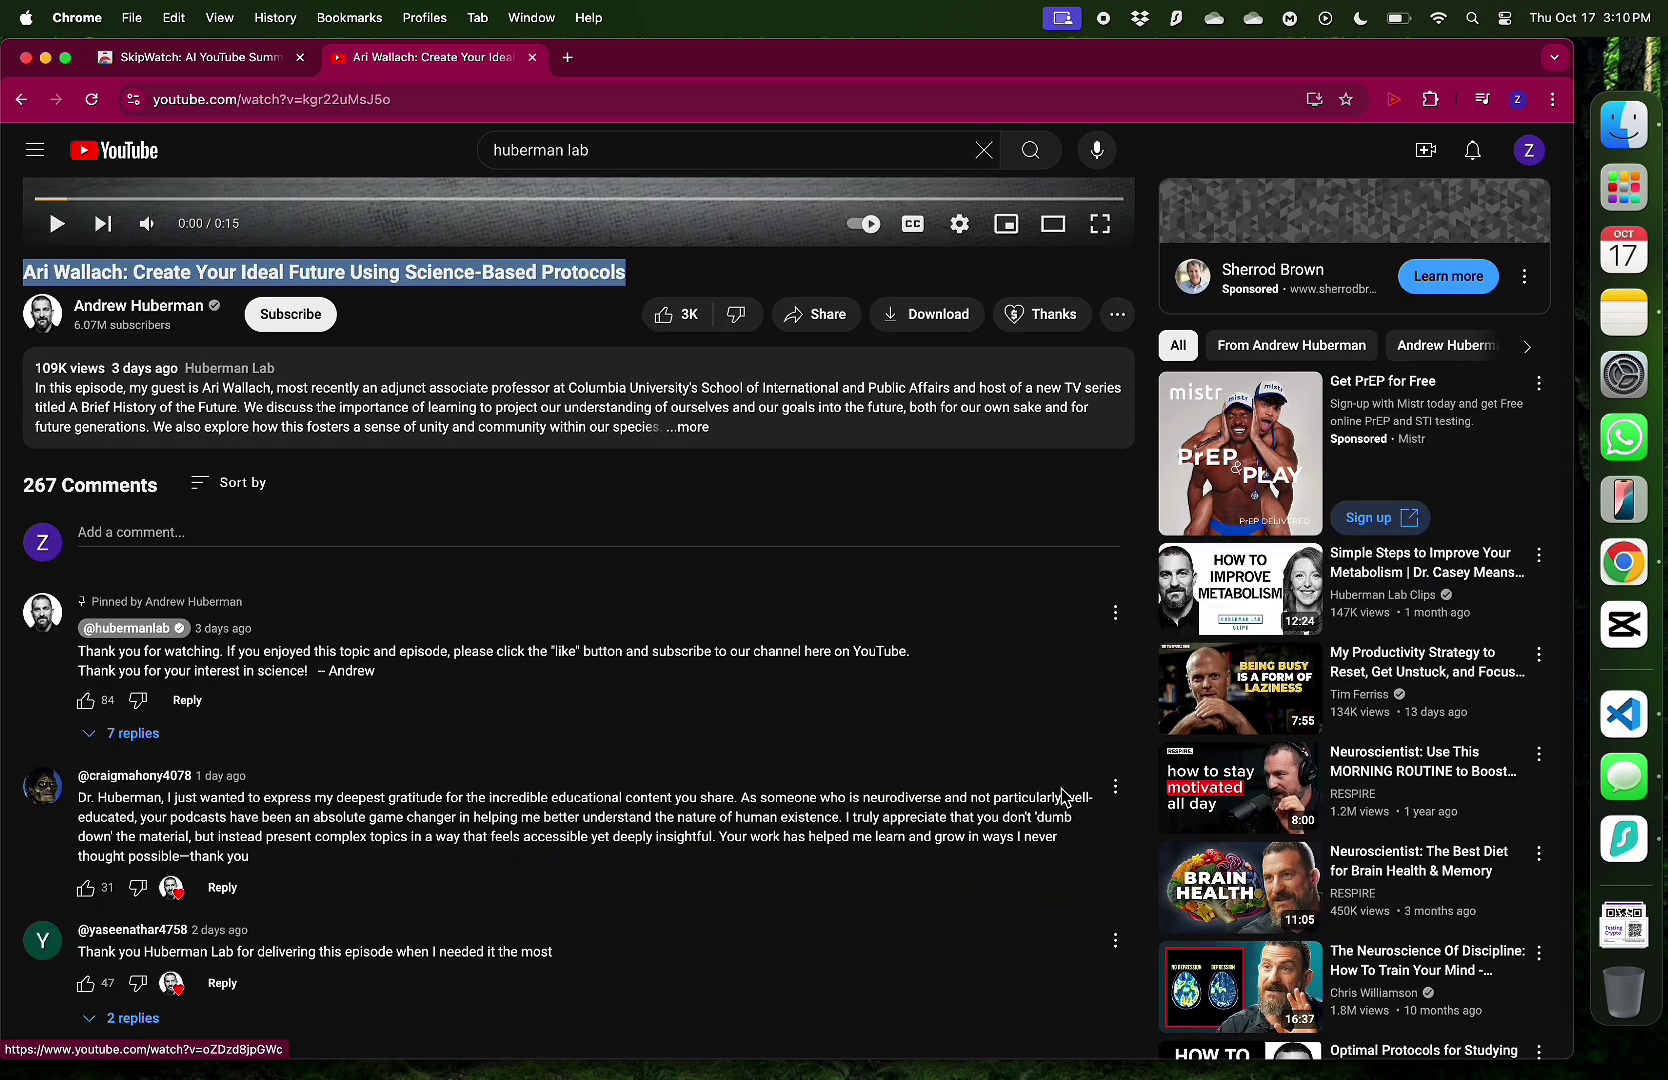
Go back to the huberman lab results and open the Dr. Craig Koniver peptide video
left_click(21, 99)
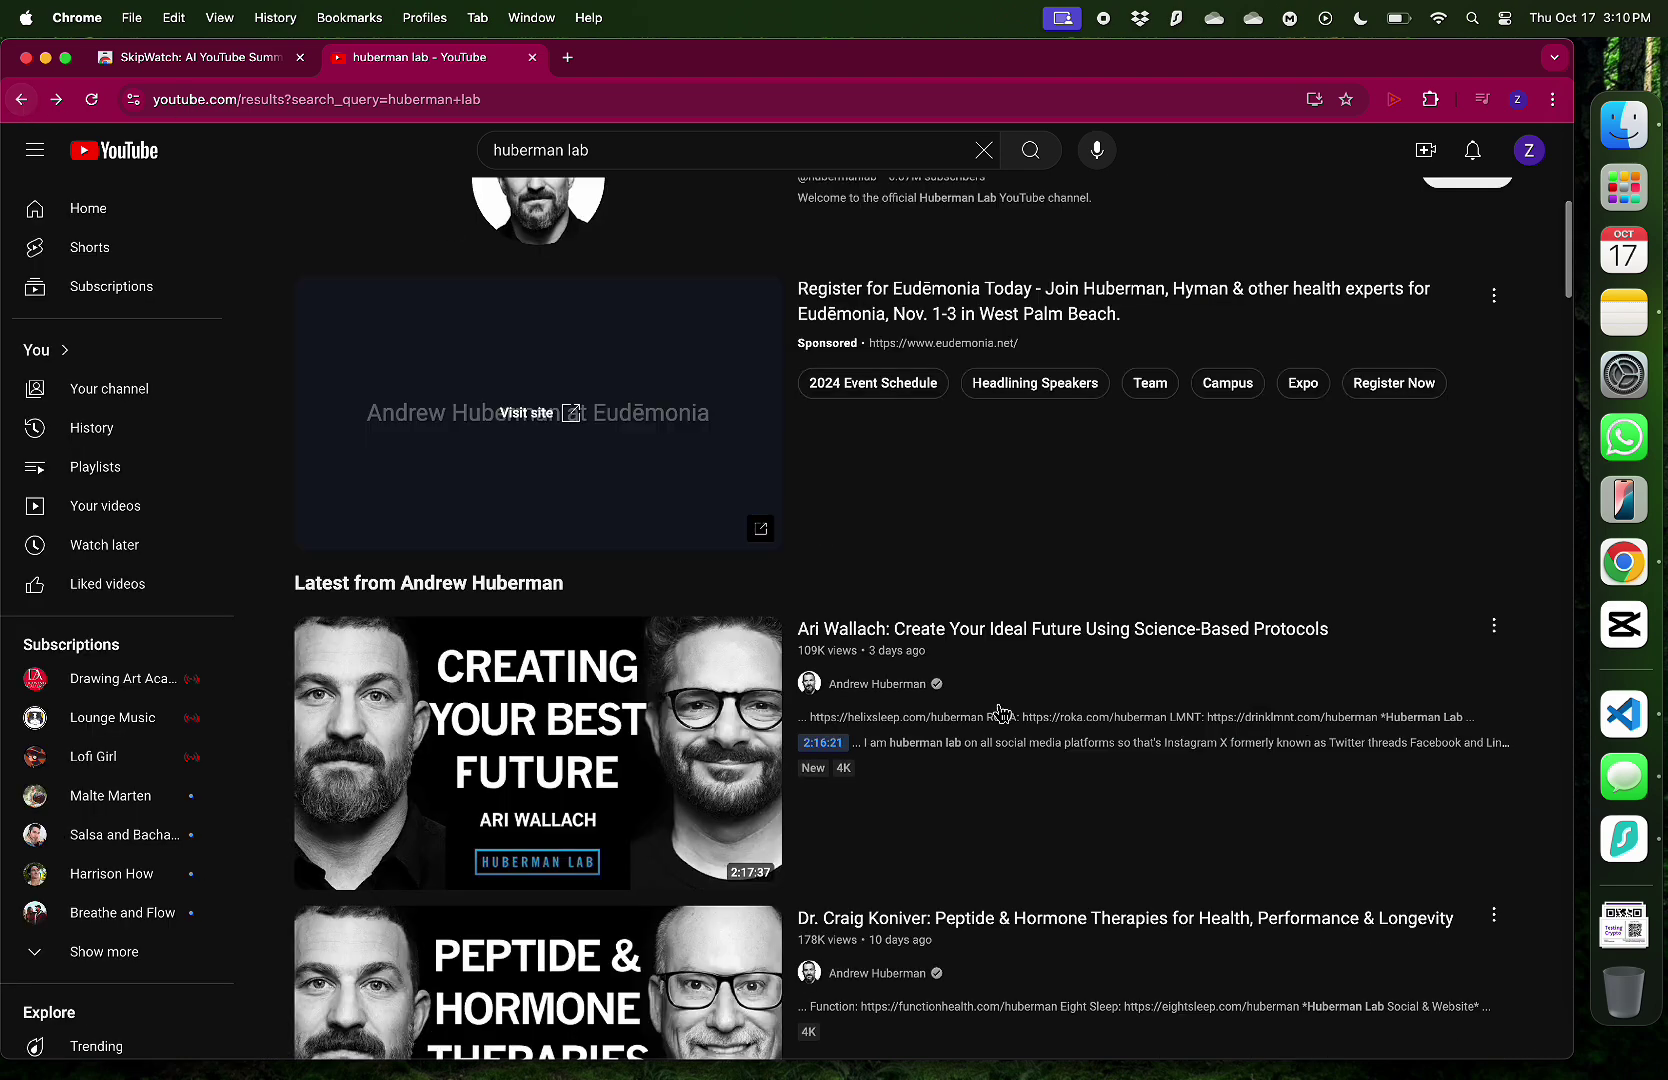
scroll(1076, 849, "down", 5)
scroll(1078, 852, "down", 1)
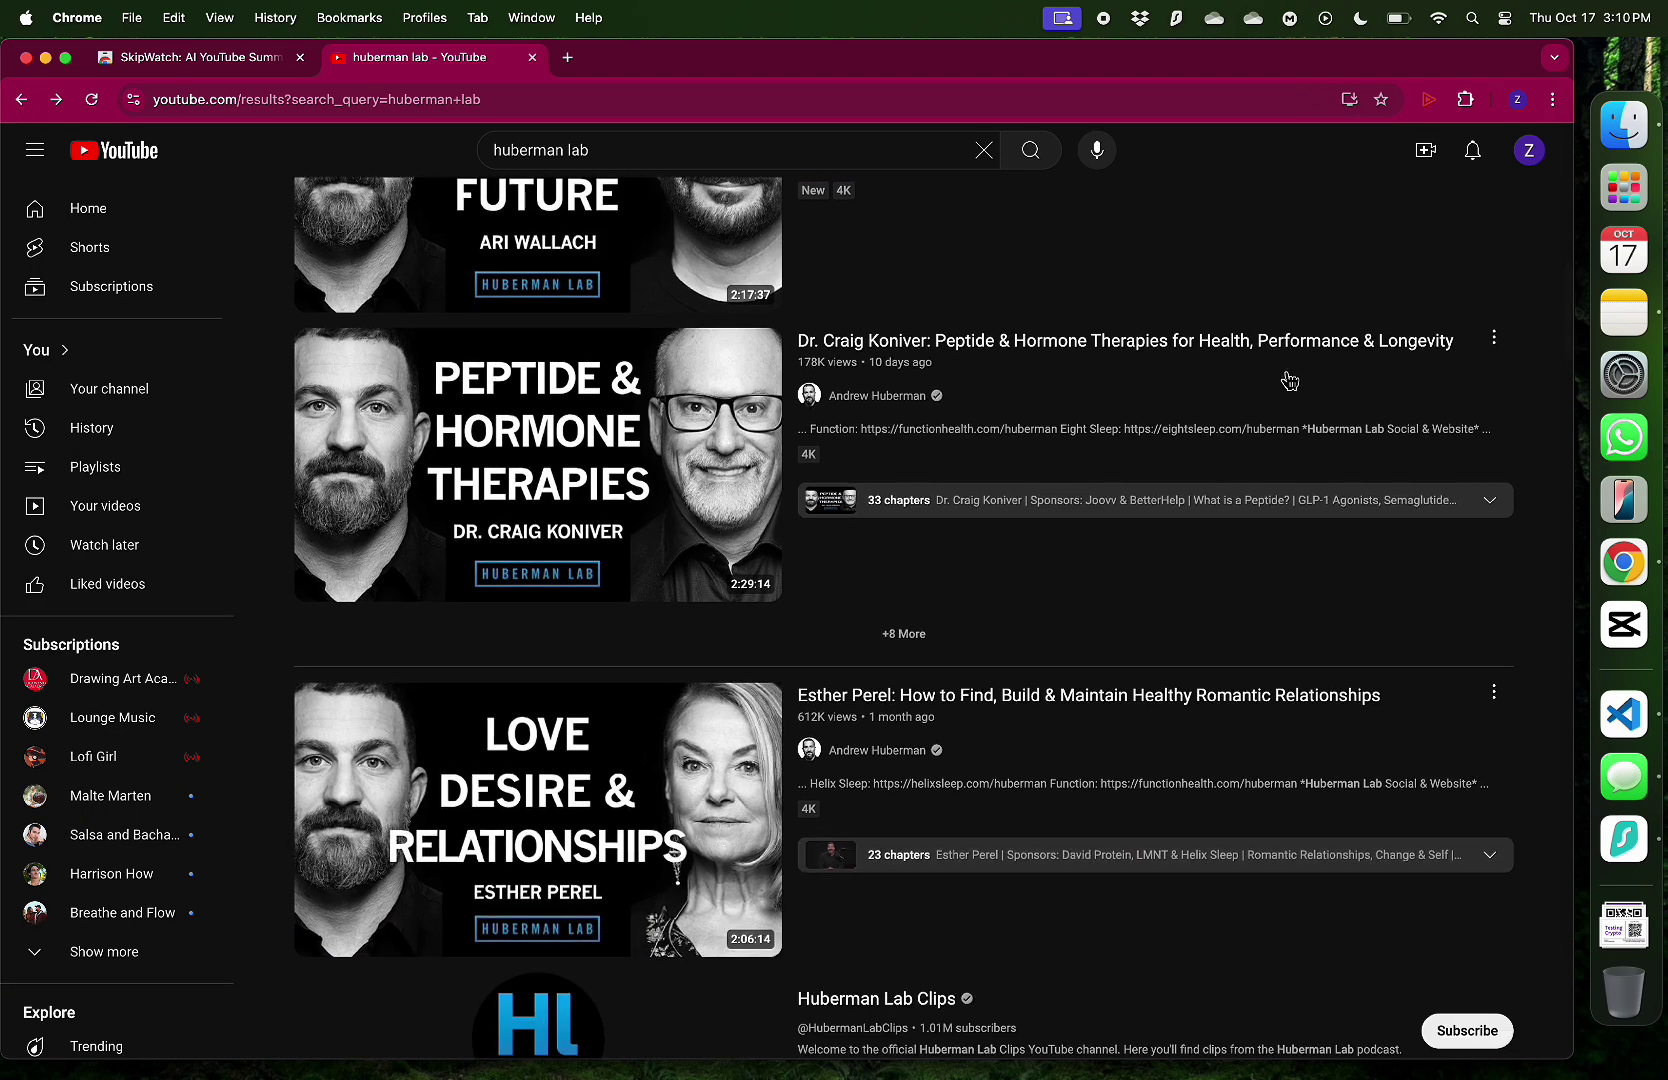
left_click(1158, 341)
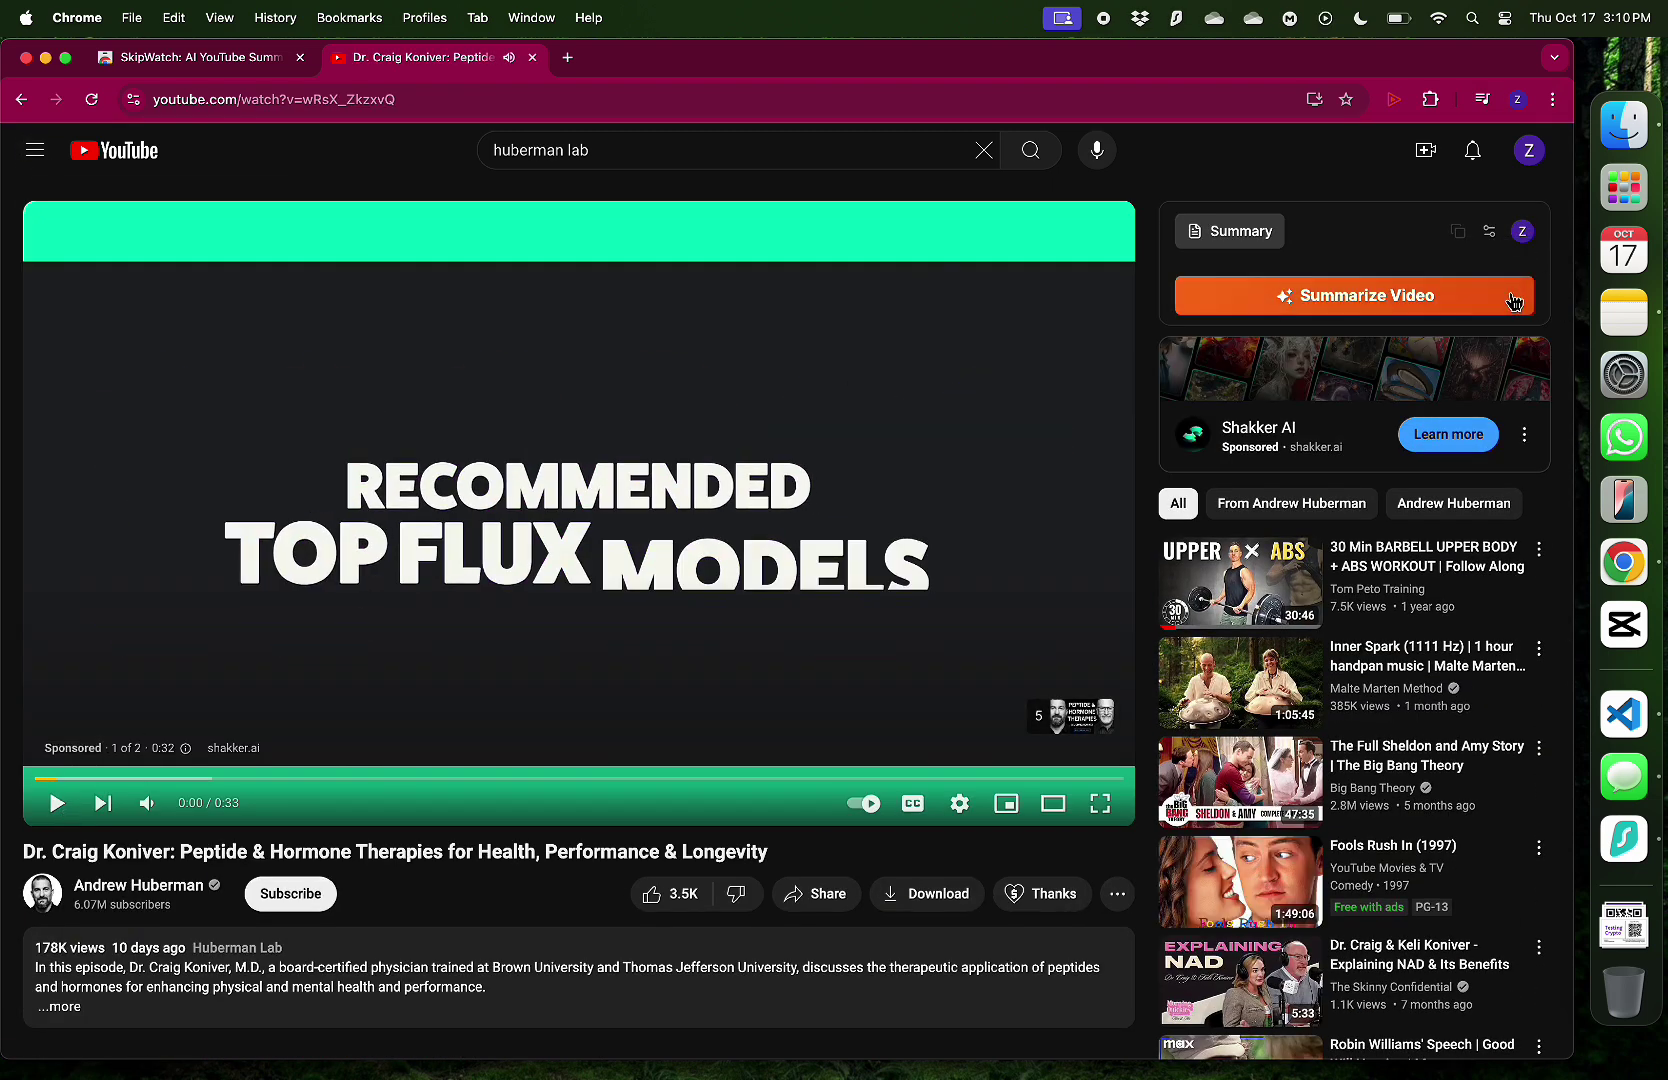
Summarize the Craig Koniver peptide episode, opening with 'Peptides: A Powerful but Controversial Tool'
left_click(1513, 301)
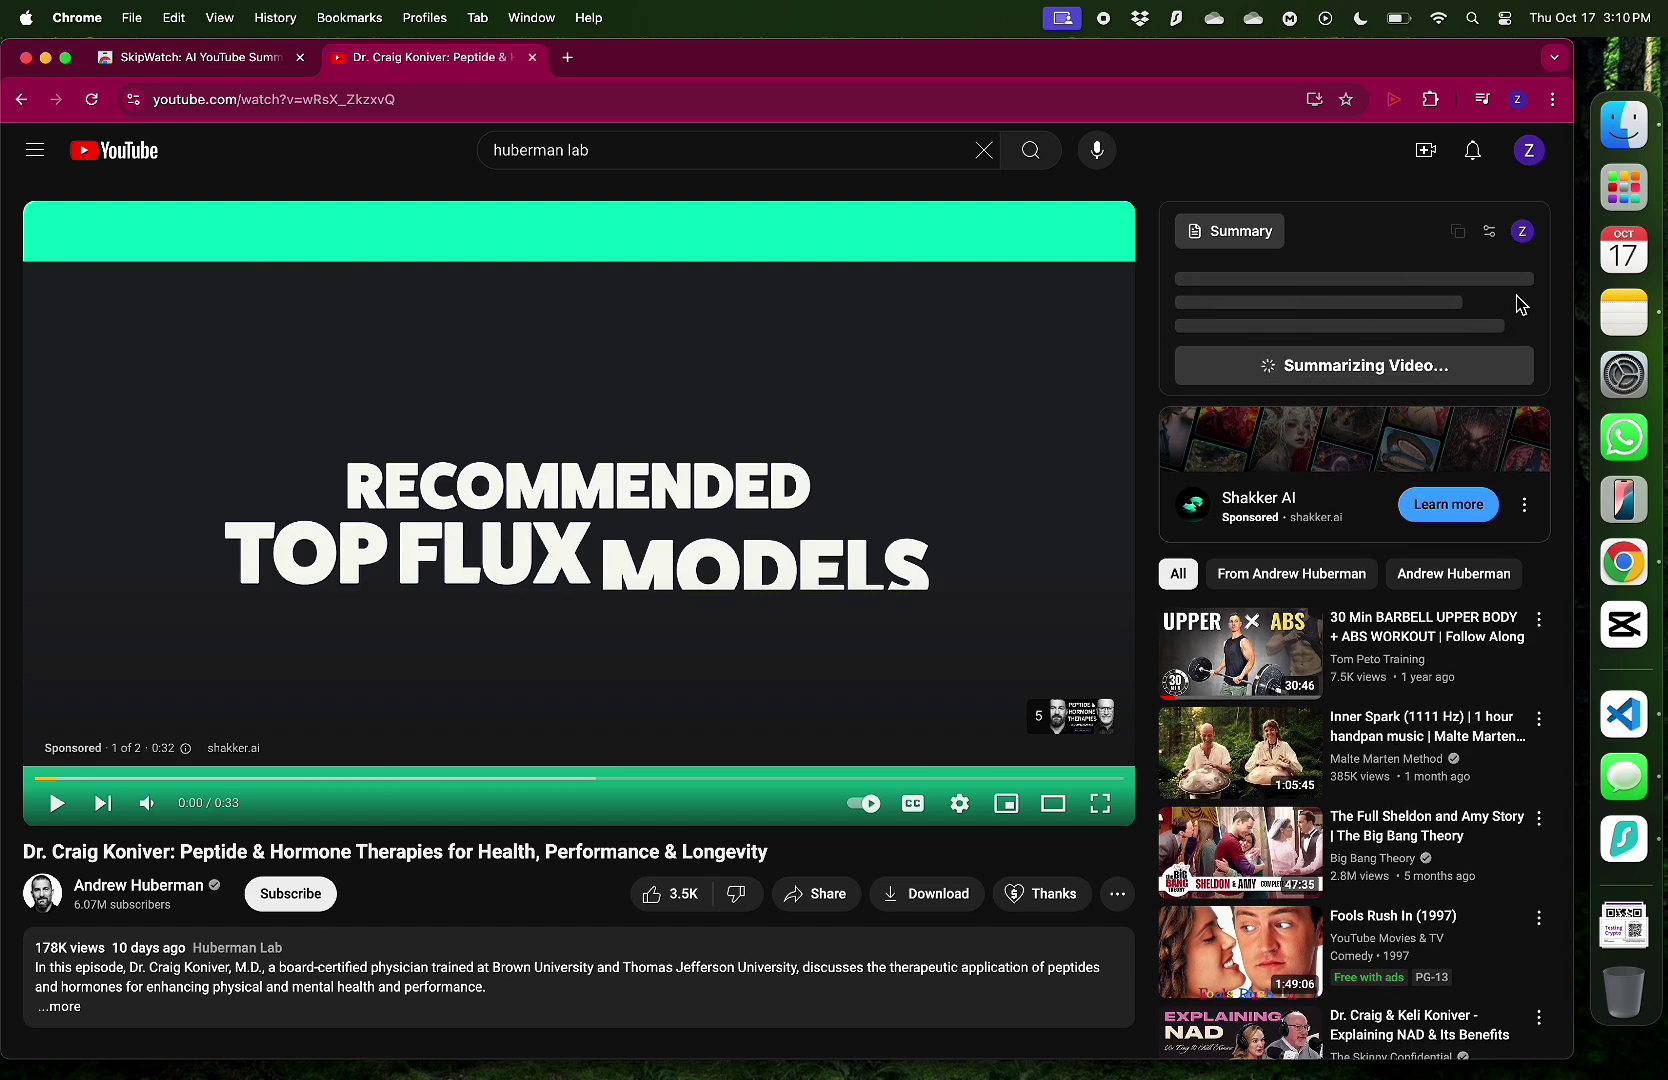
scroll(1568, 337, "up", 5)
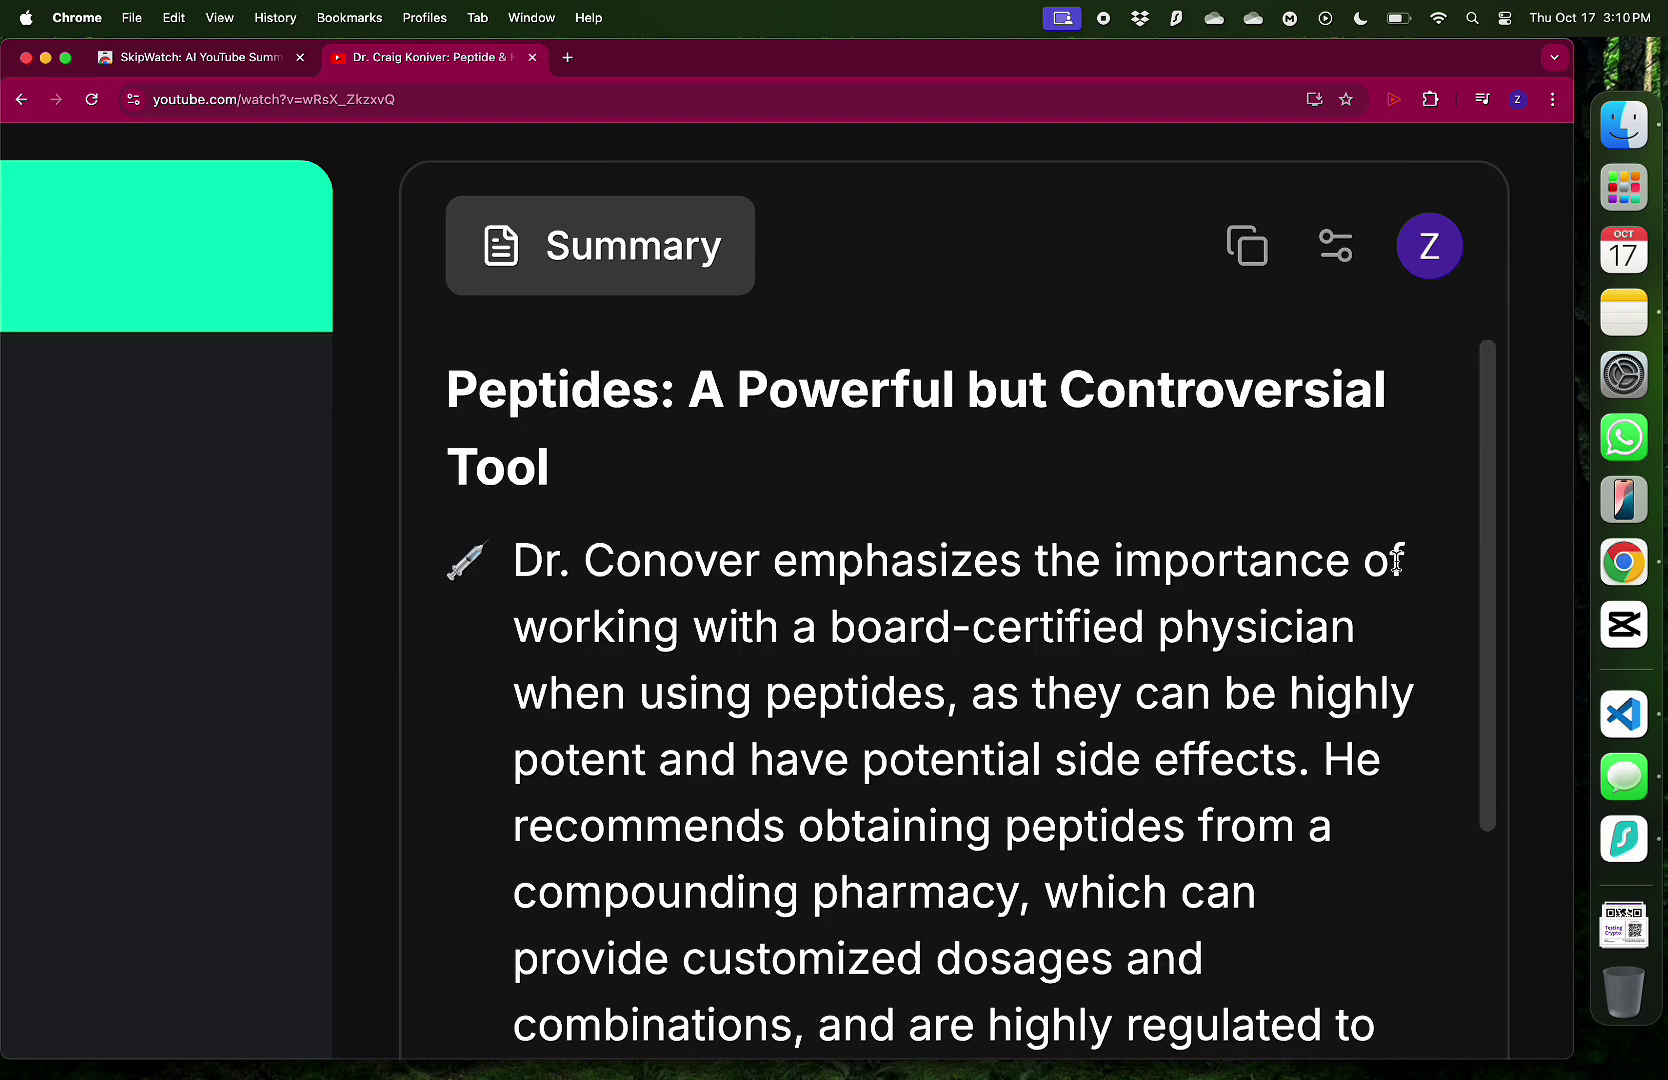
scroll(1396, 561, "down", 2)
scroll(1396, 561, "down", 1)
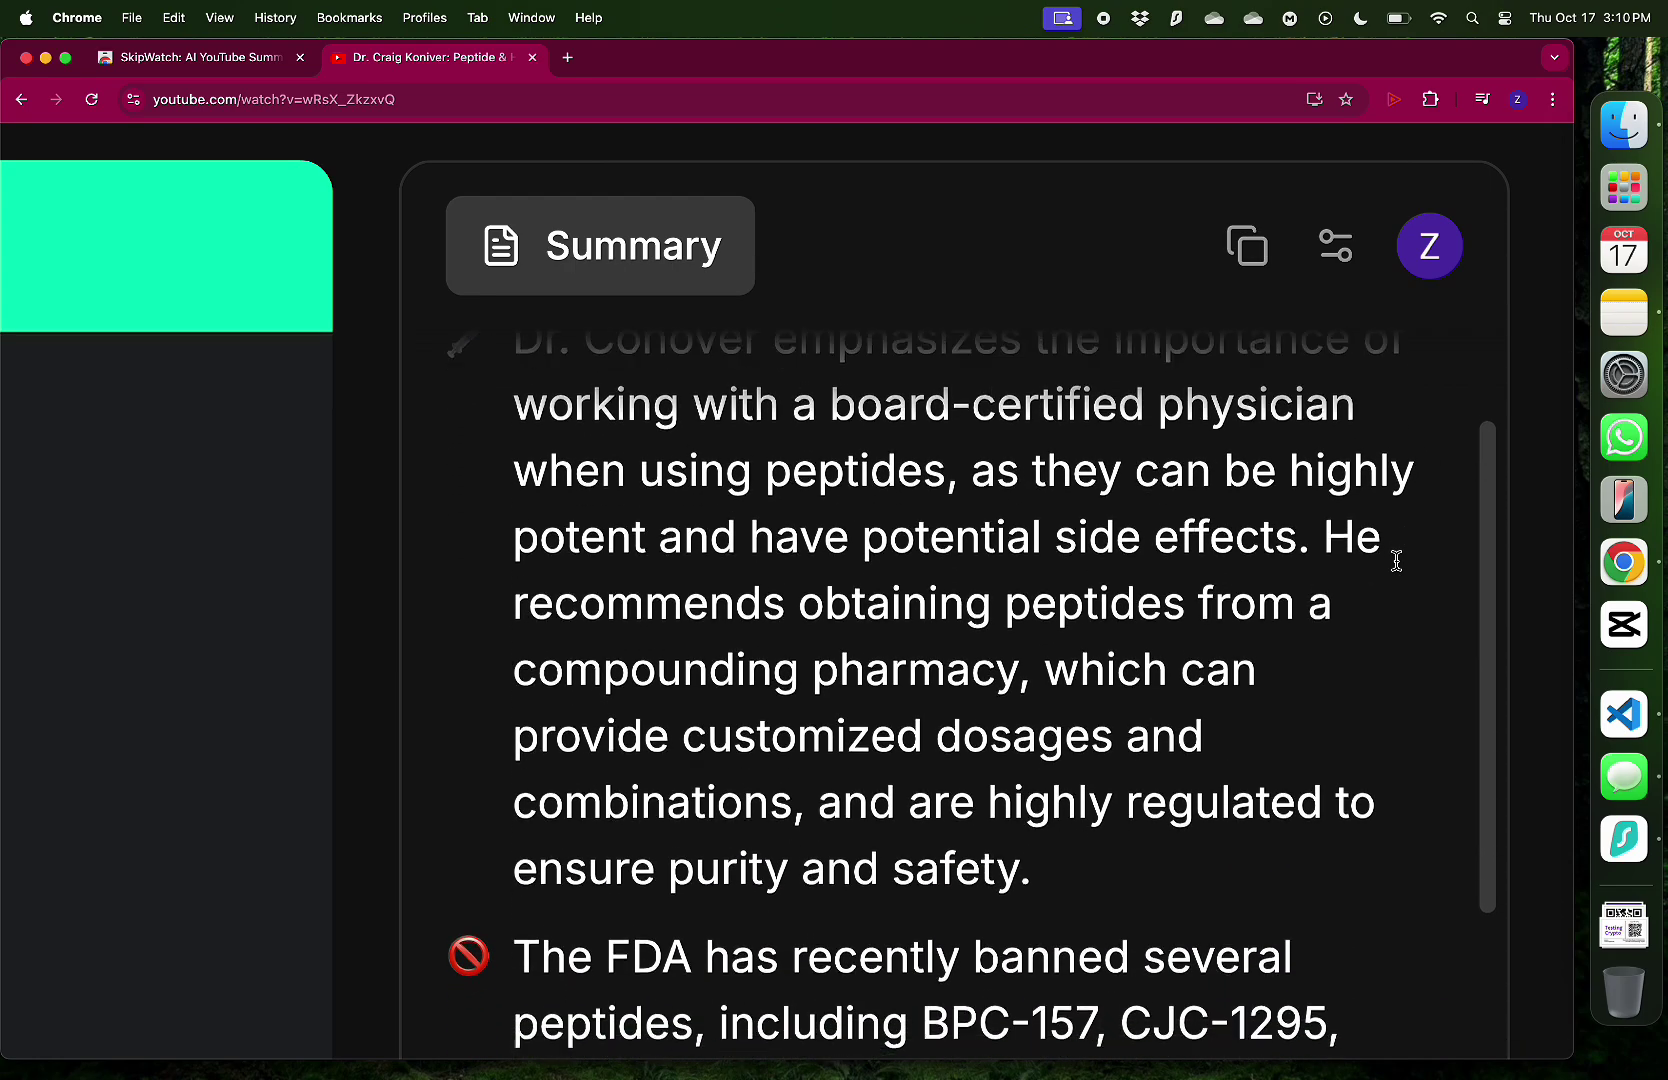
scroll(1397, 561, "down", 1)
scroll(1397, 561, "up", 2)
scroll(1397, 561, "down", 5)
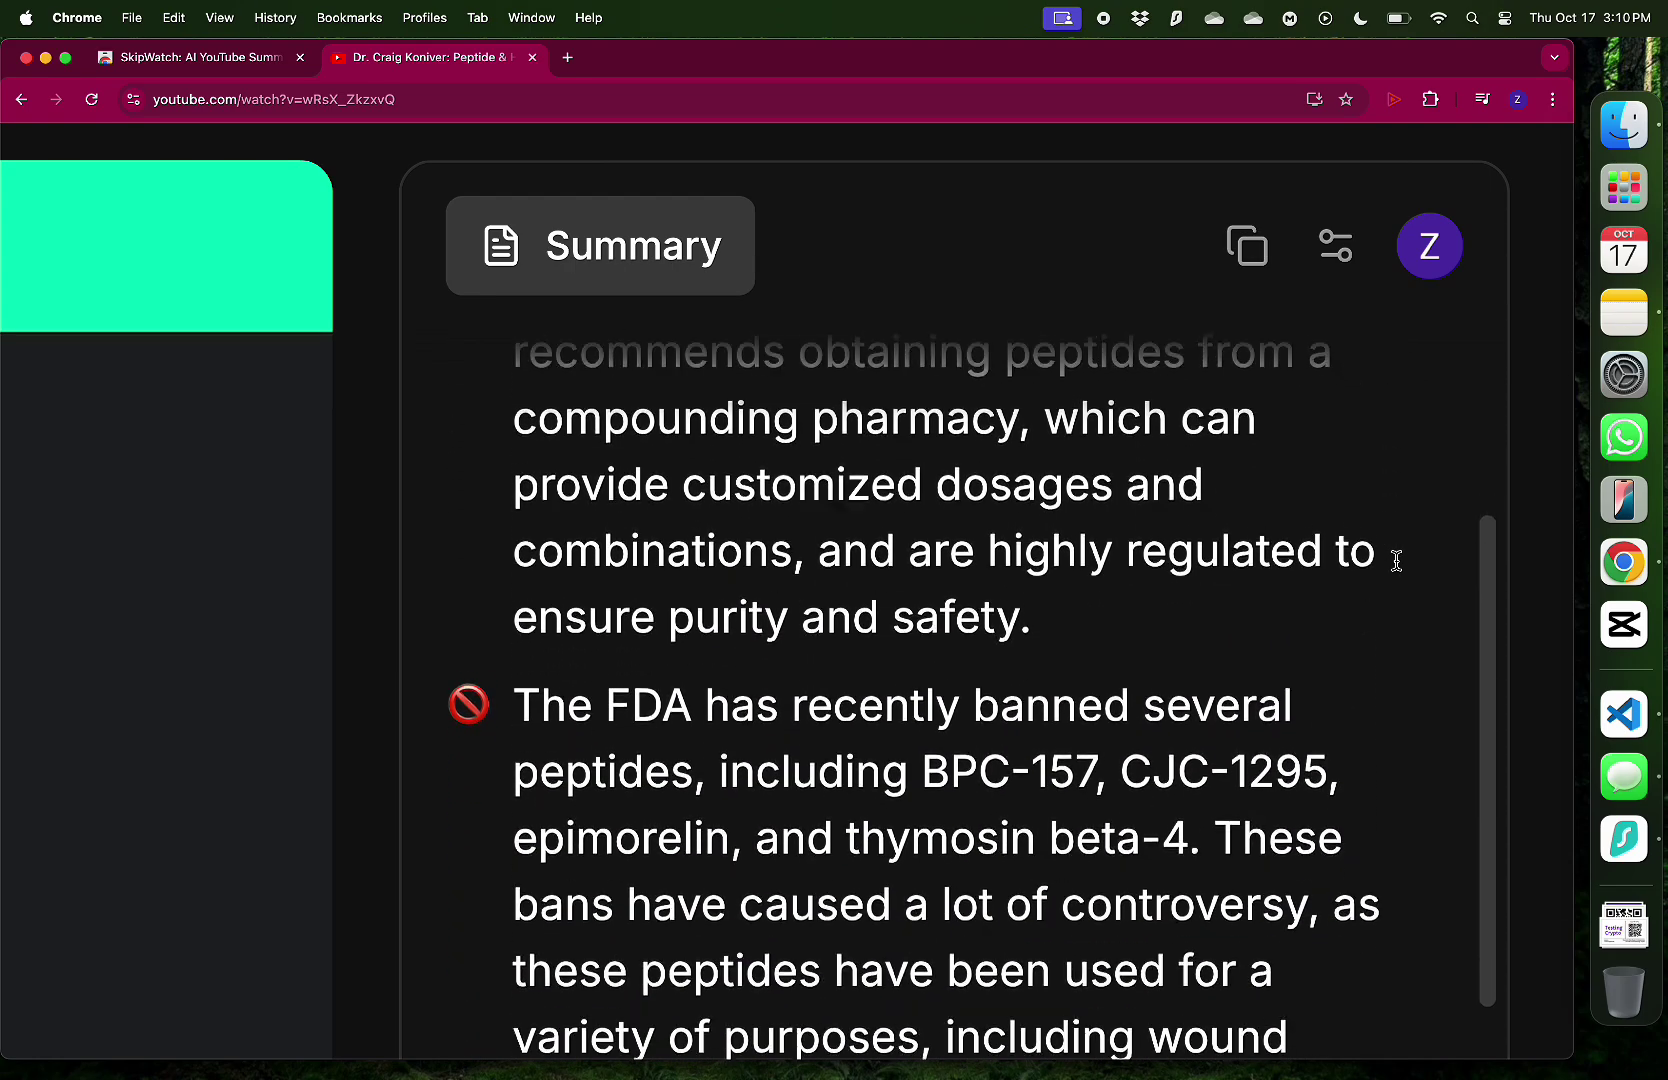
scroll(1397, 561, "down", 3)
scroll(1407, 653, "down", 10)
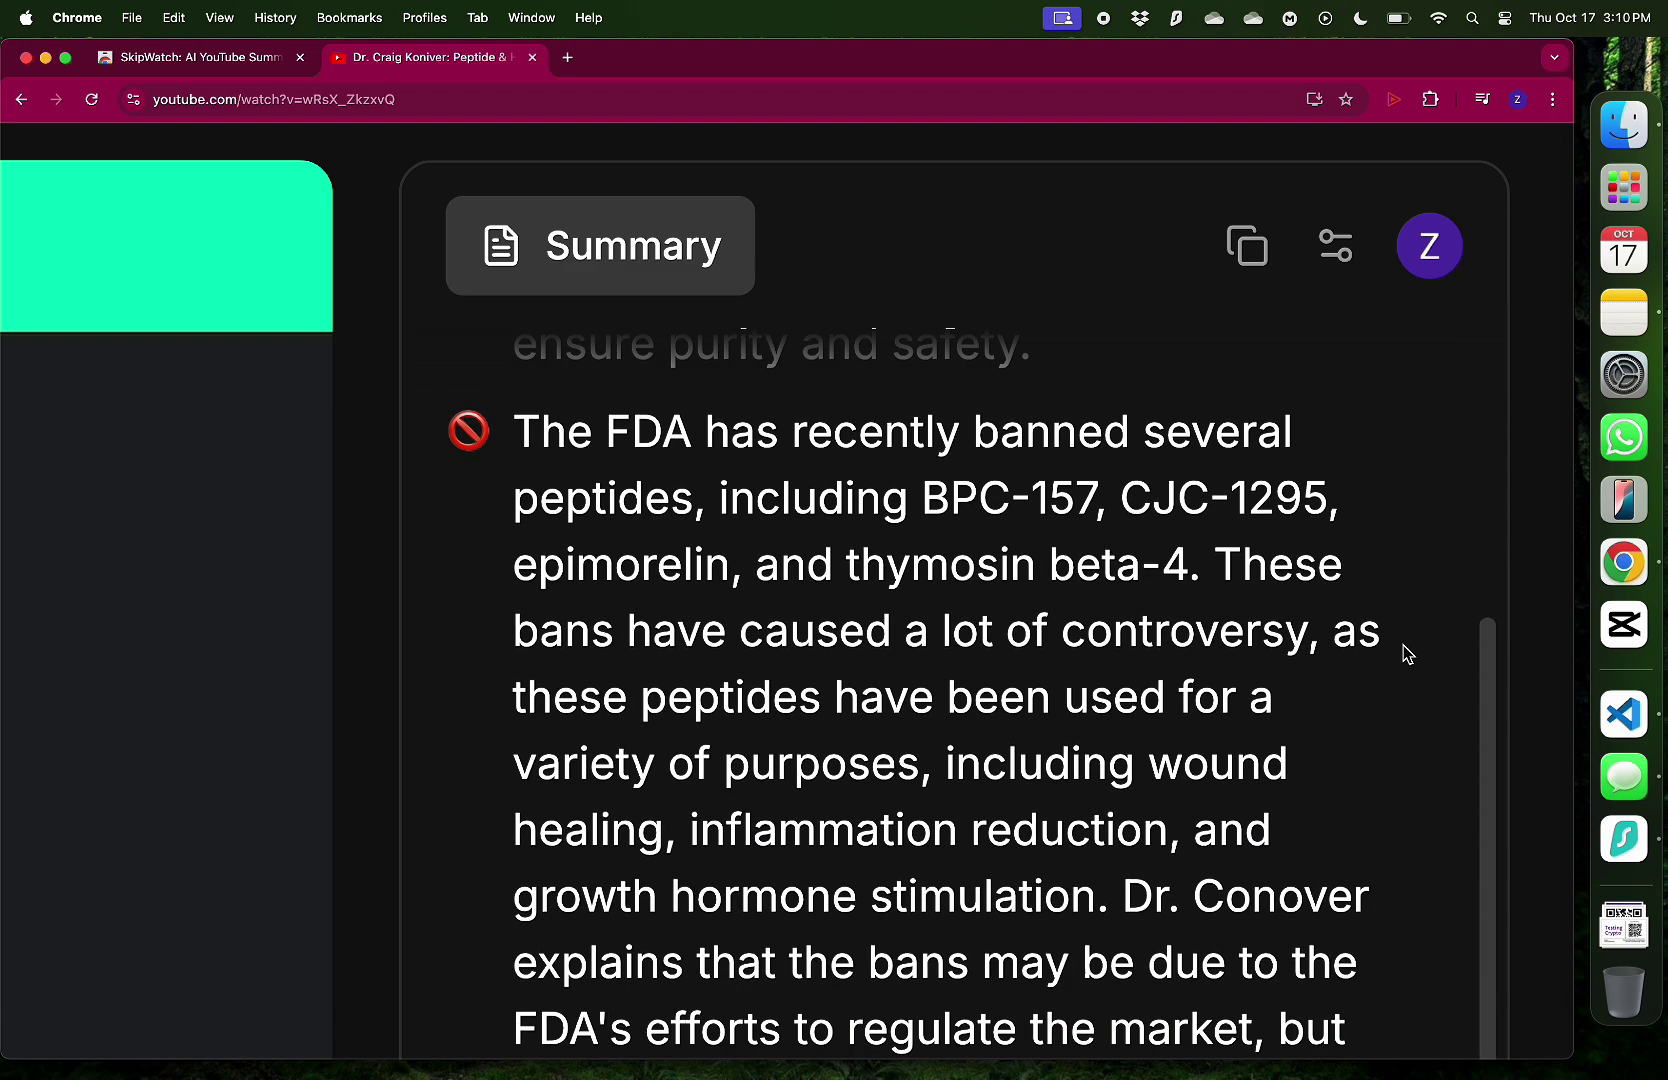
scroll(1403, 645, "down", 15)
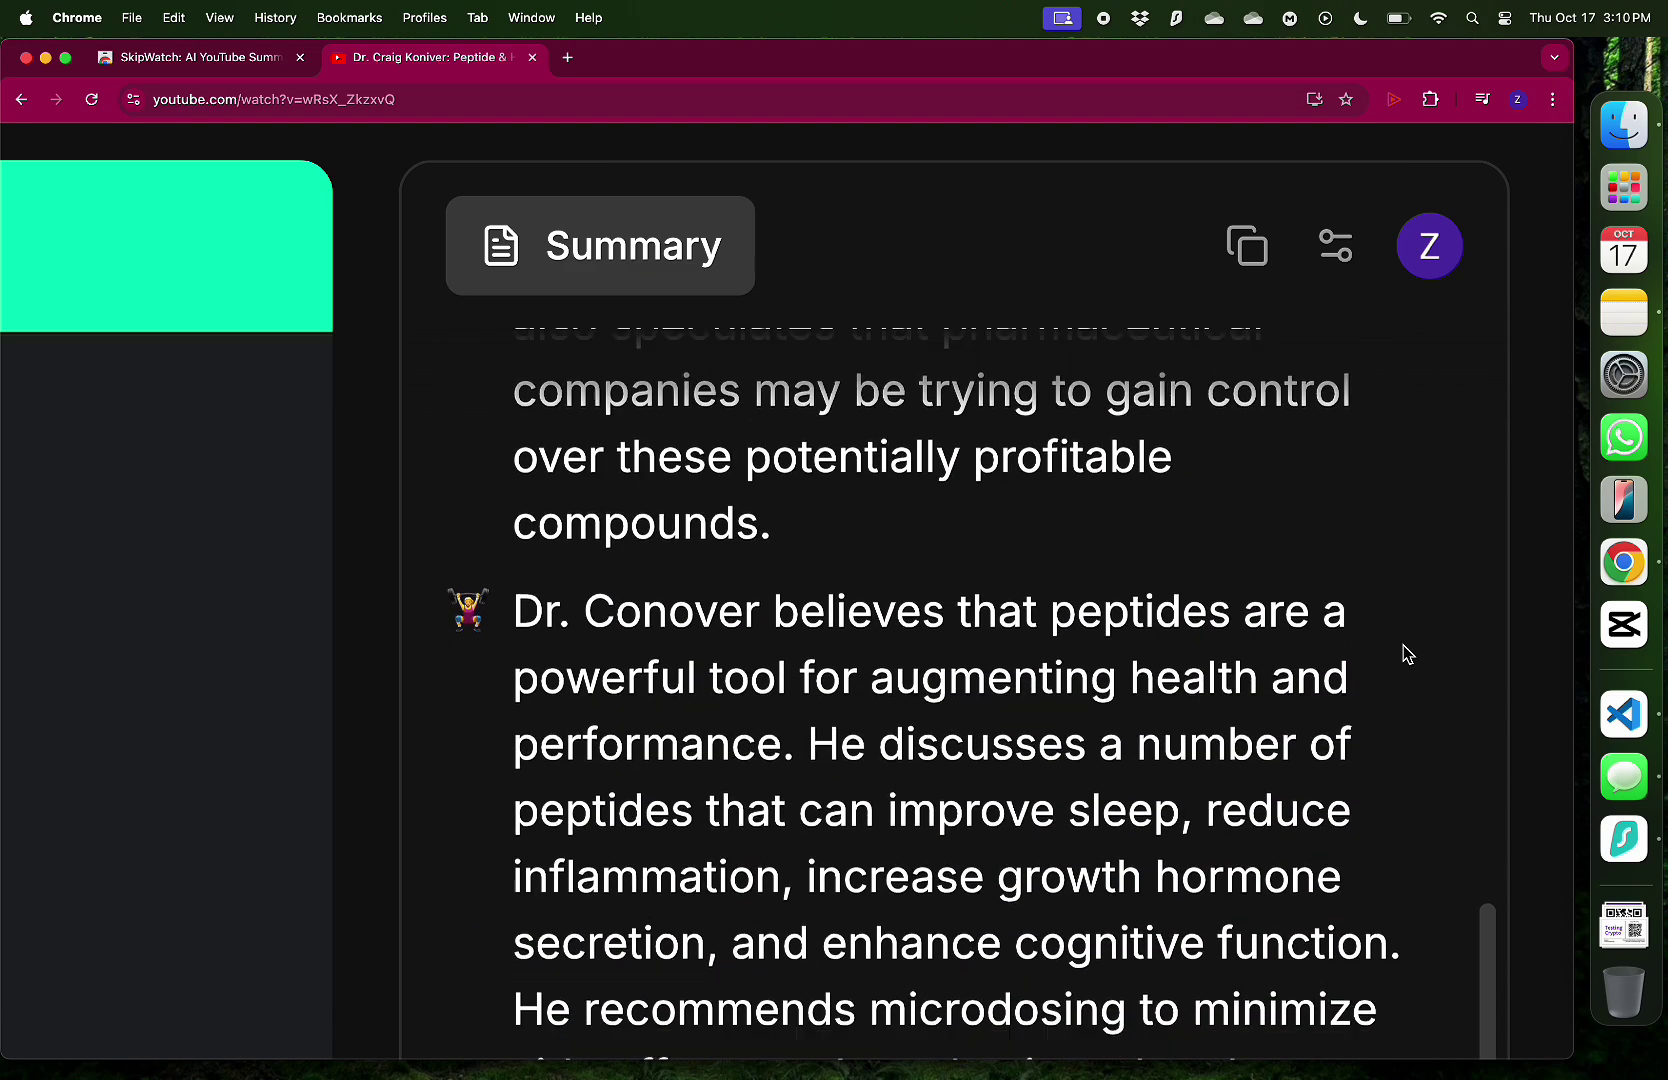
scroll(1403, 645, "down", 15)
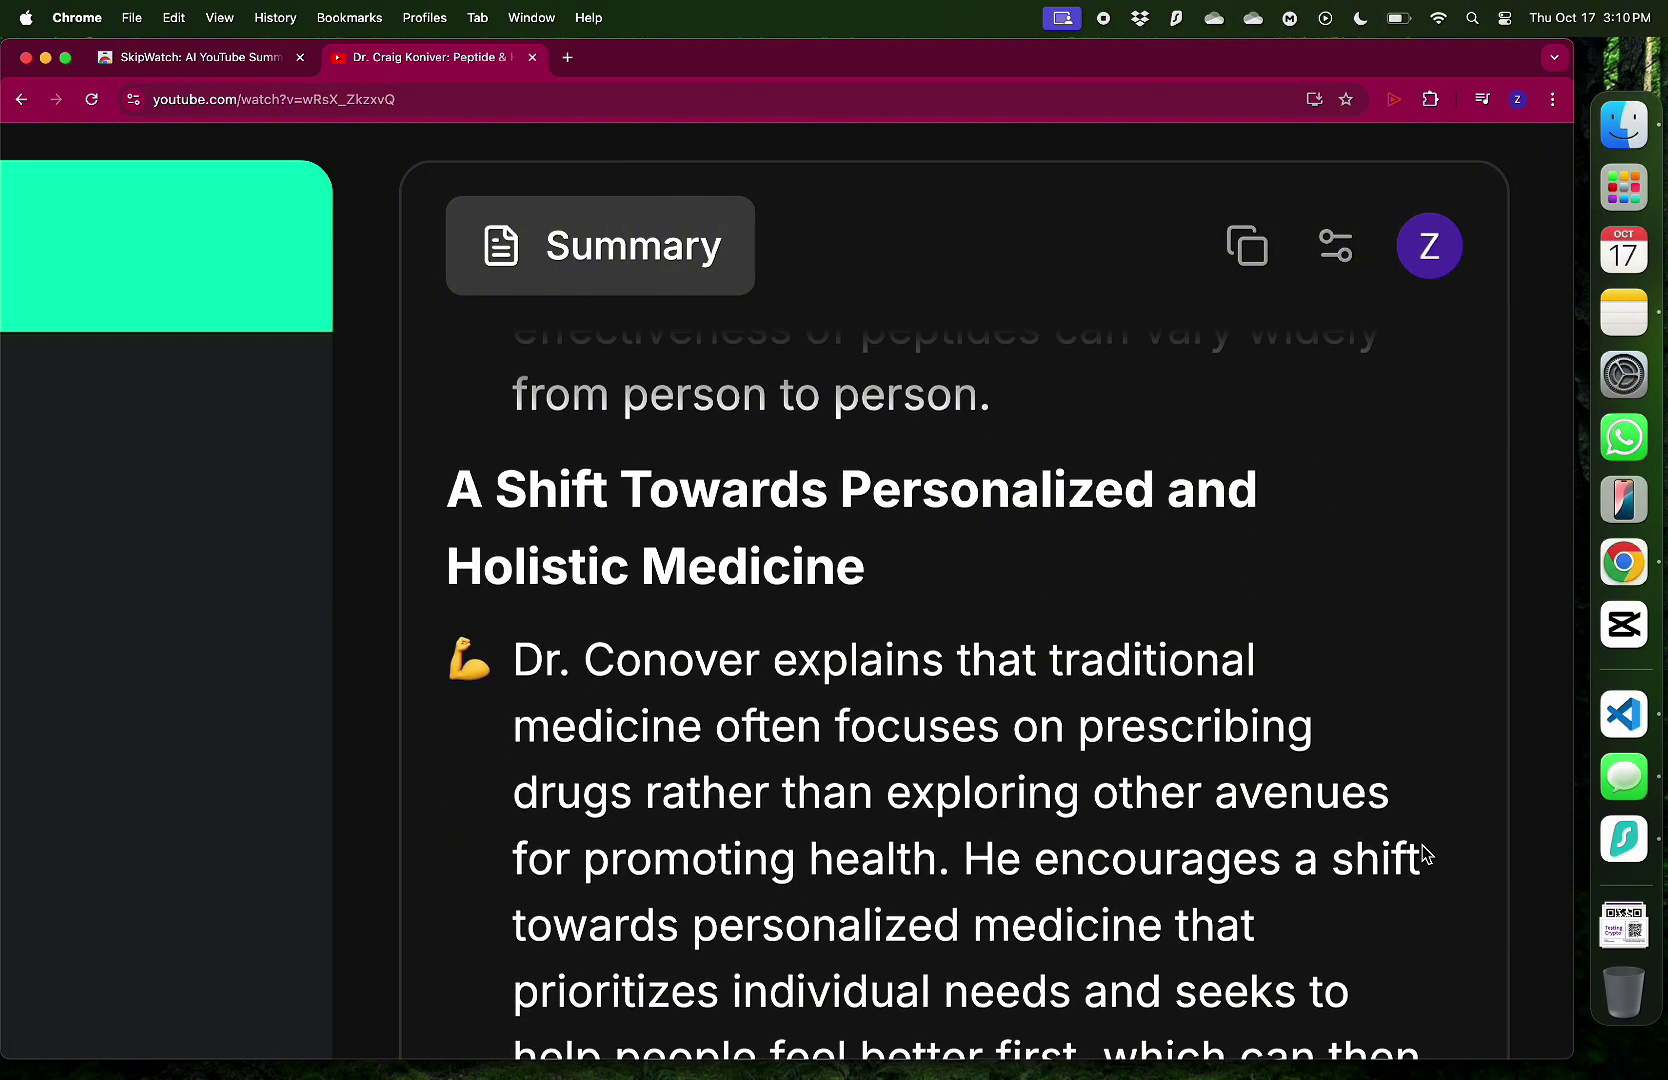
scroll(1517, 741, "down", 5)
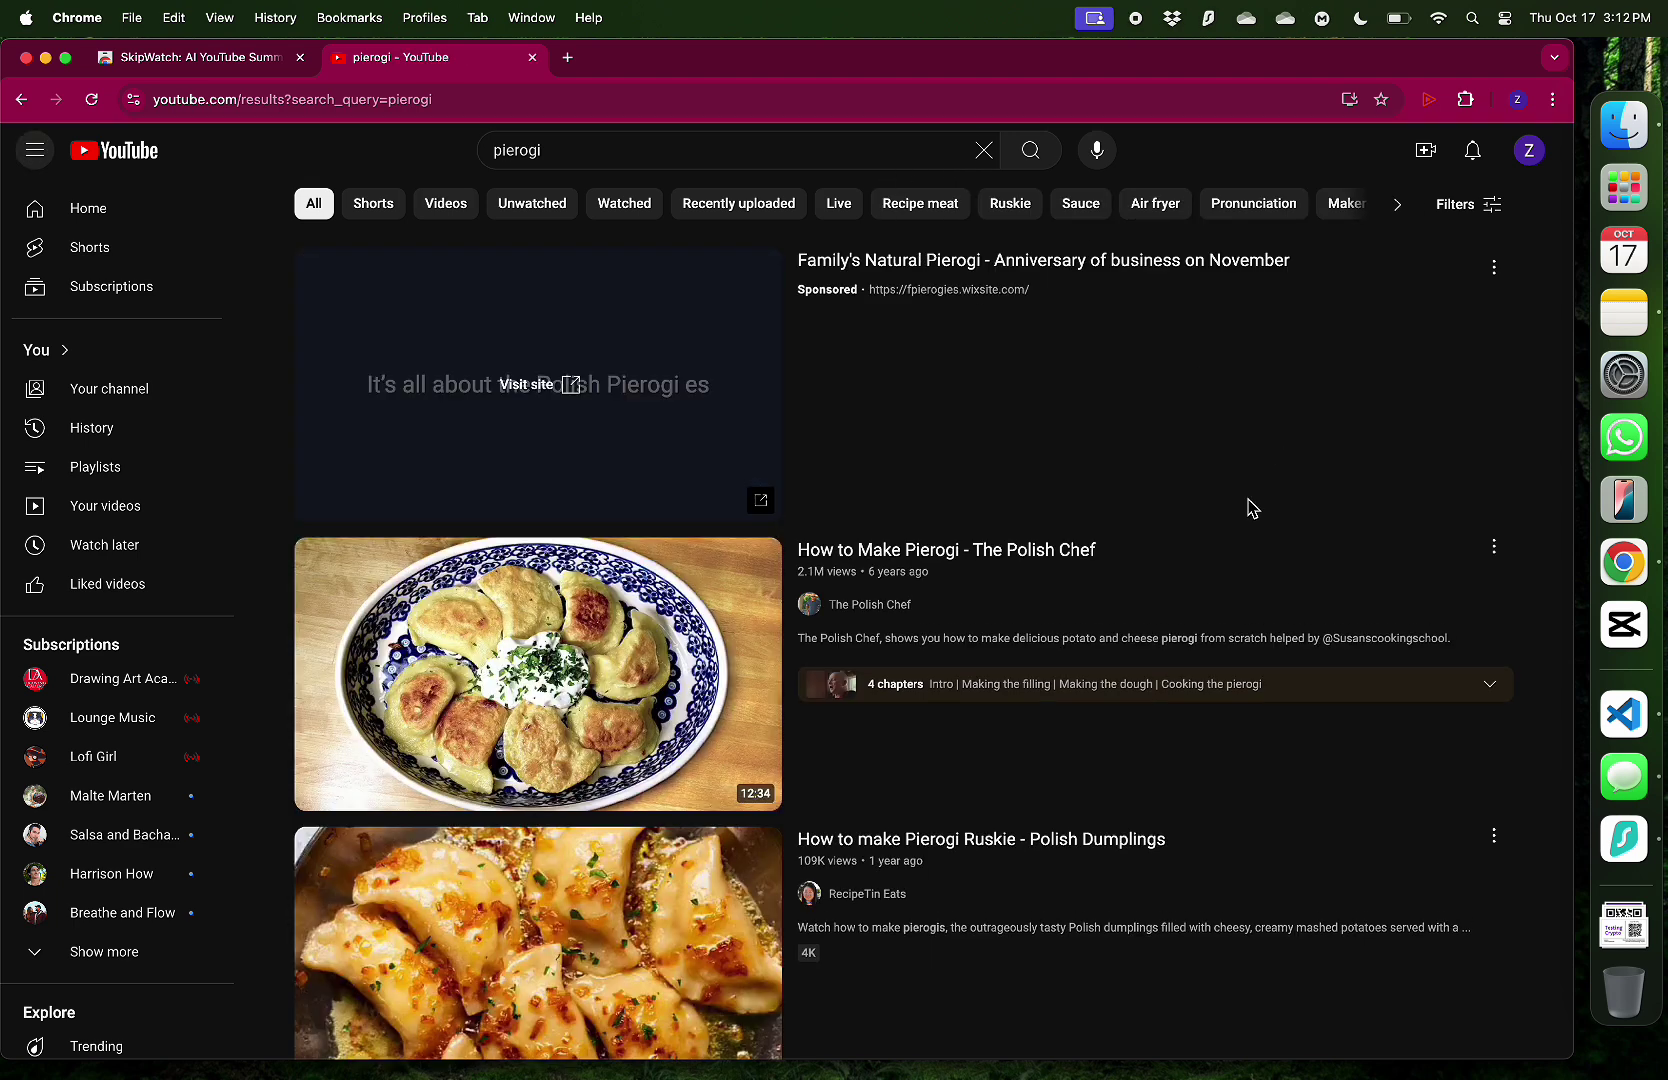
Search YouTube for the suggested query 'pierogi z kapustą i grzybami'
left_click(674, 149)
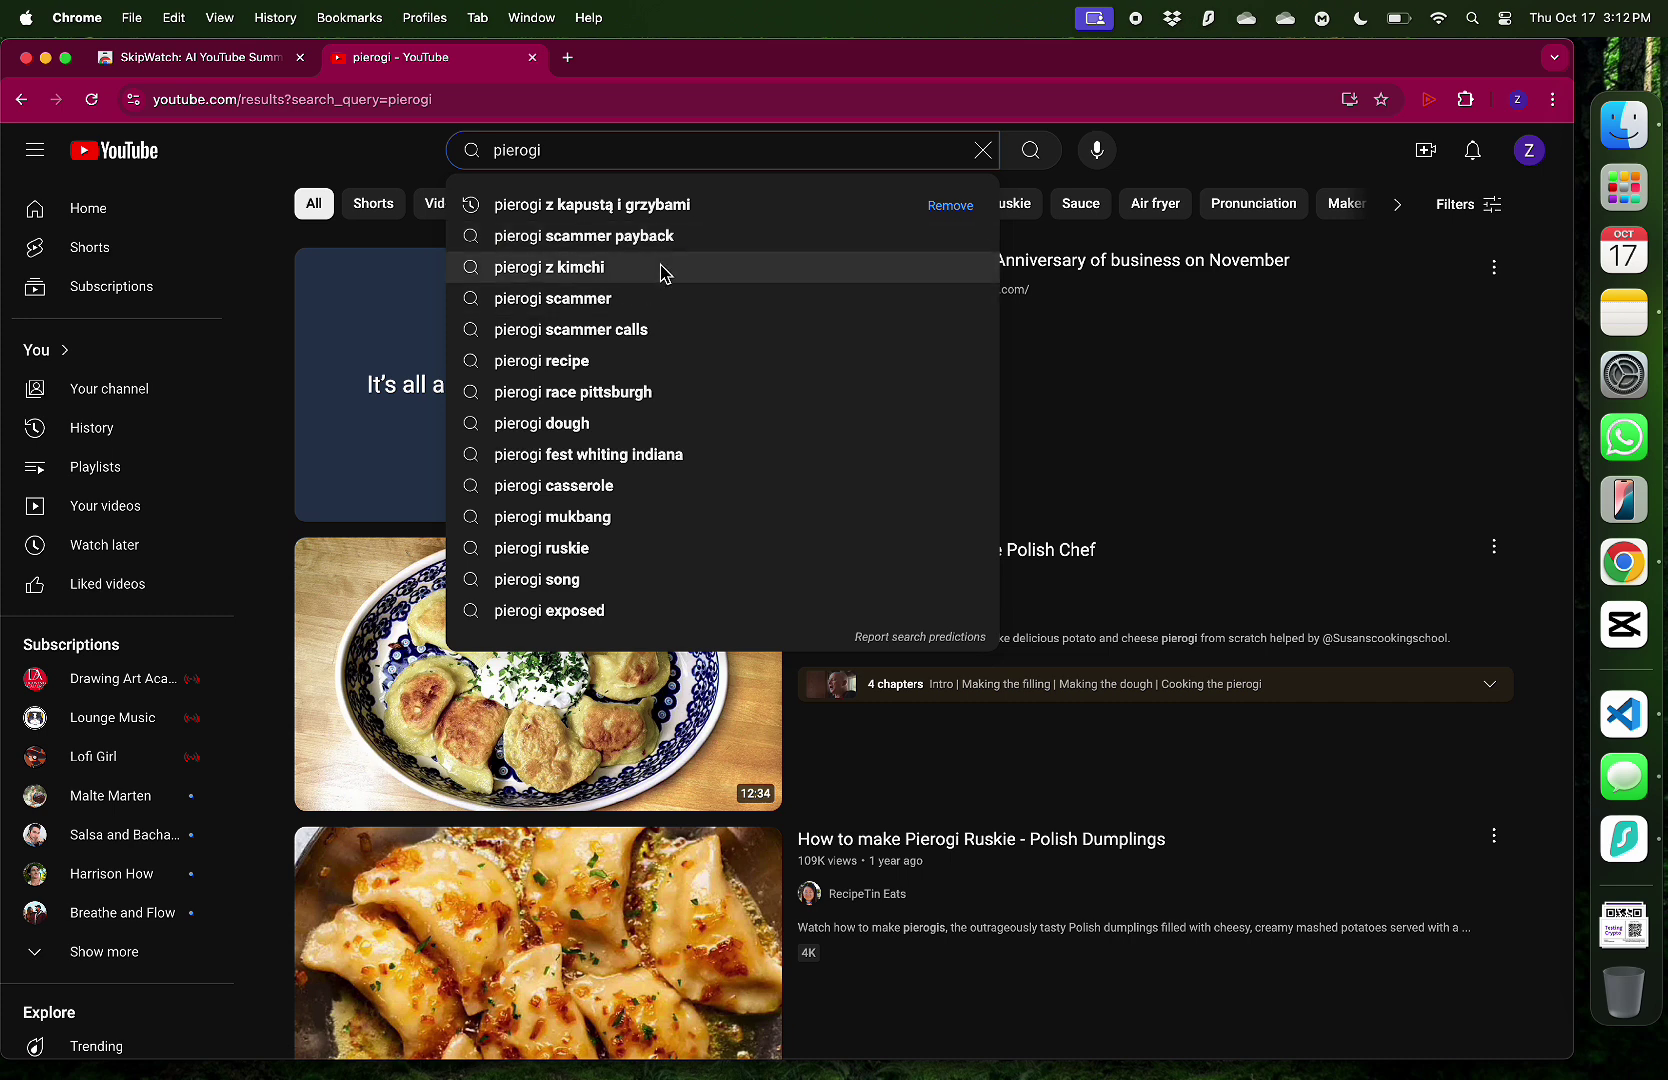
scroll(674, 417, "down", 1)
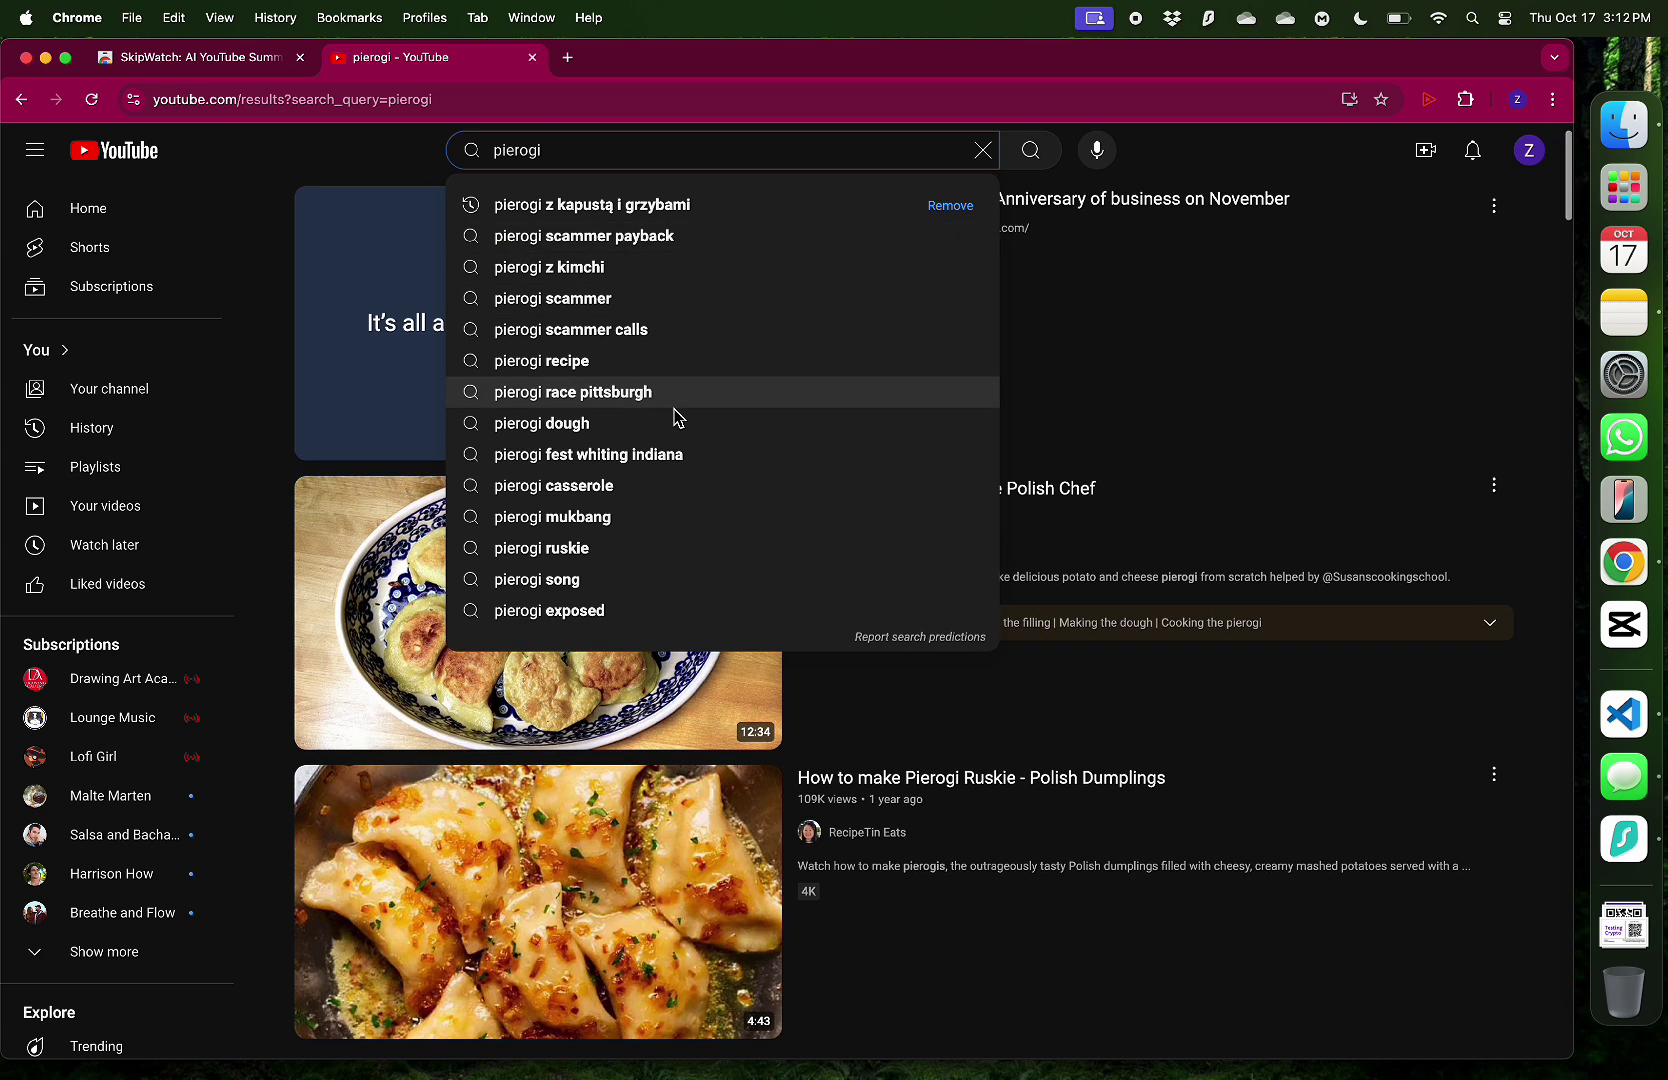
left_click(730, 213)
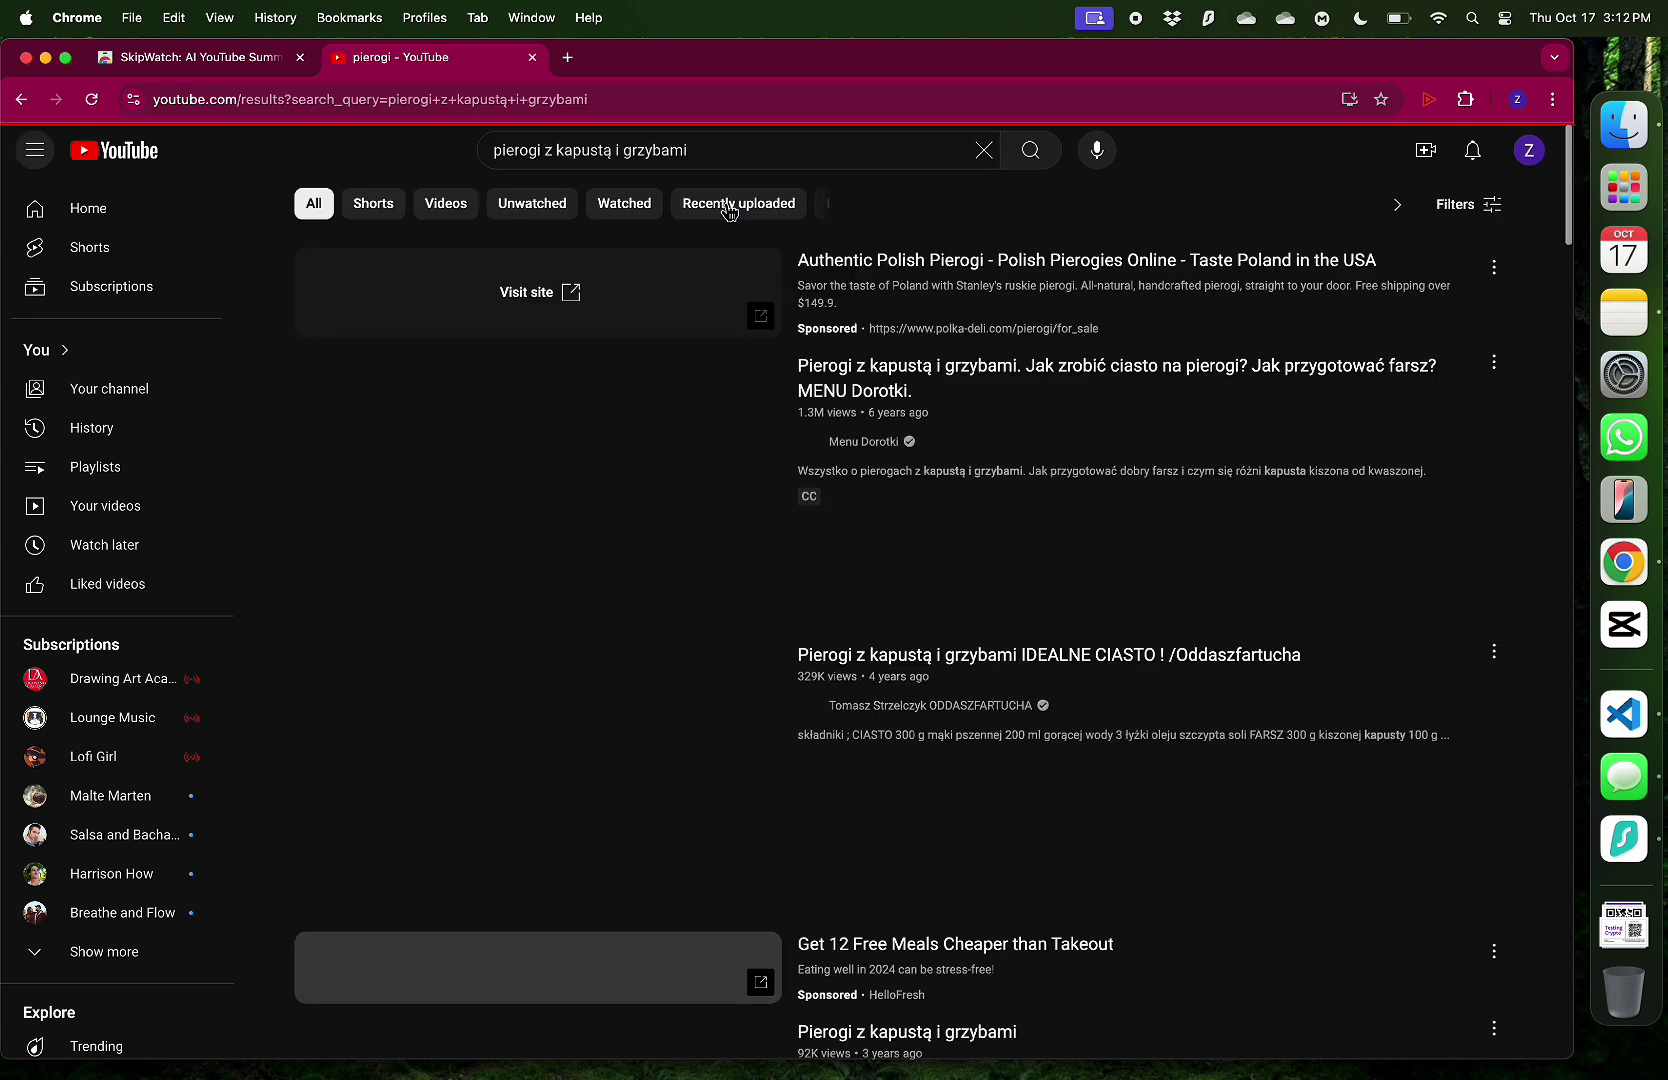
Open the result 'Najlepsze pierogi z kapustą i grzybami nie tylko od święta'
scroll(1068, 727, "down", 3)
scroll(1068, 727, "down", 20)
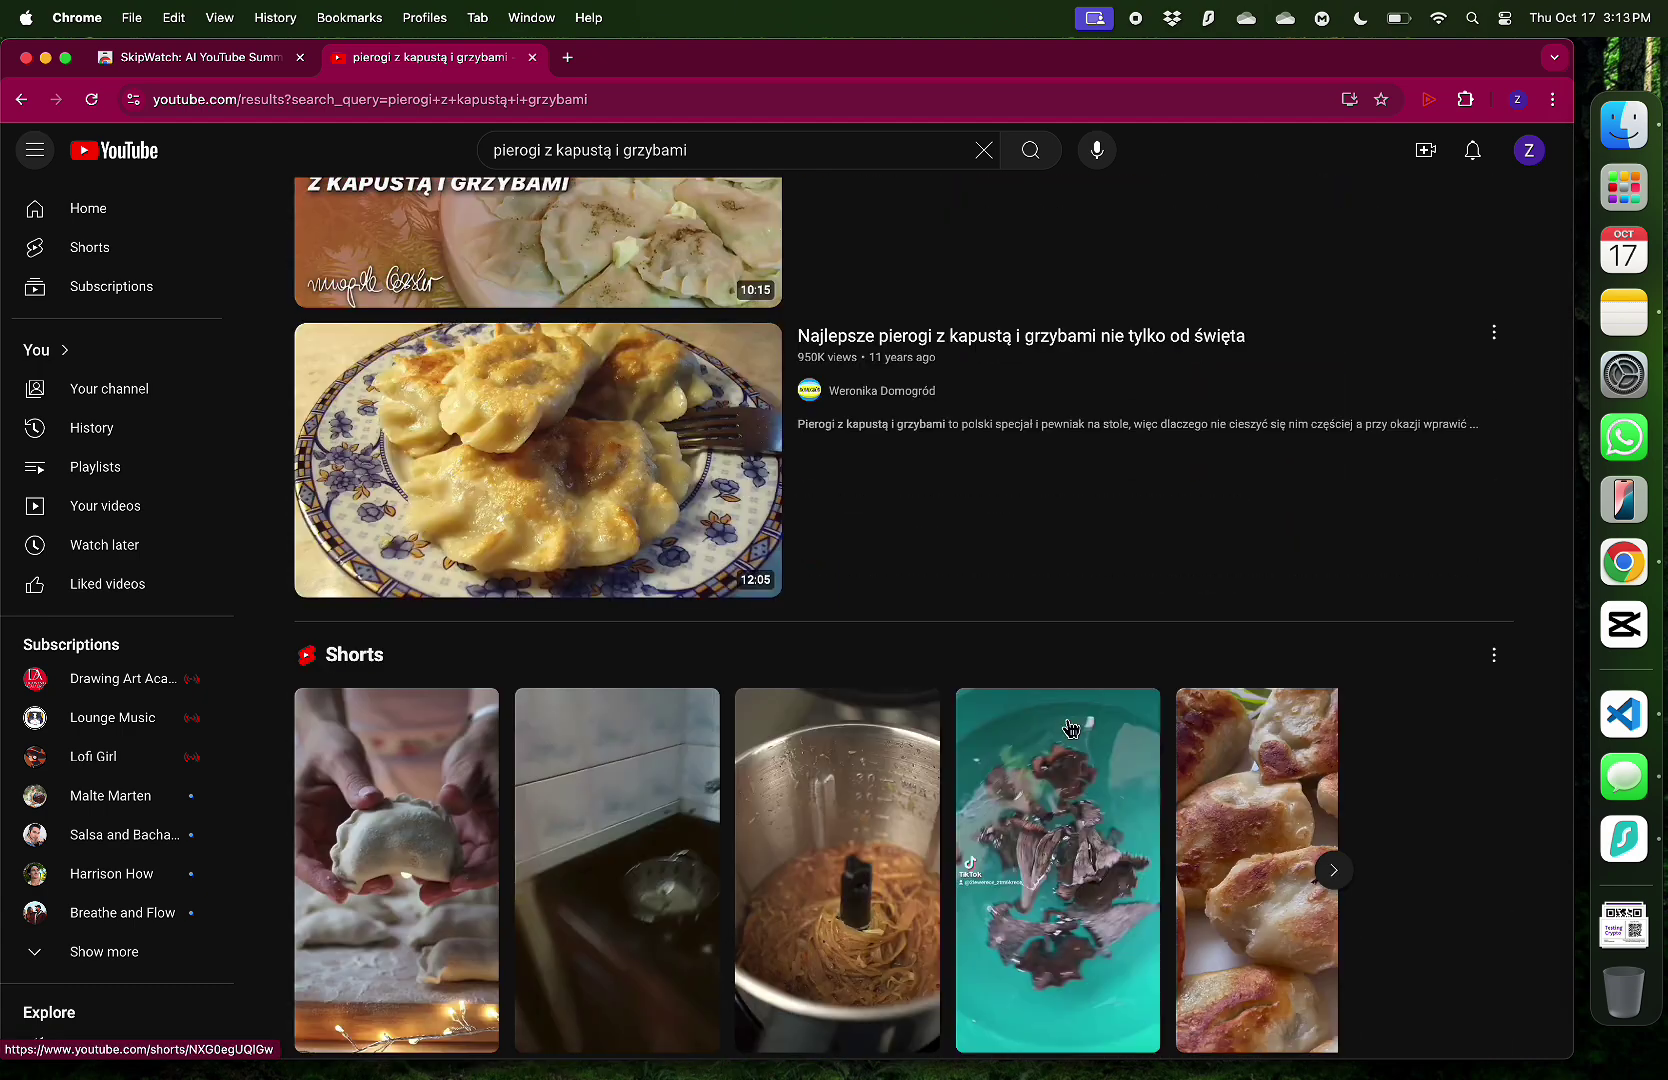
mouse_move(581, 469)
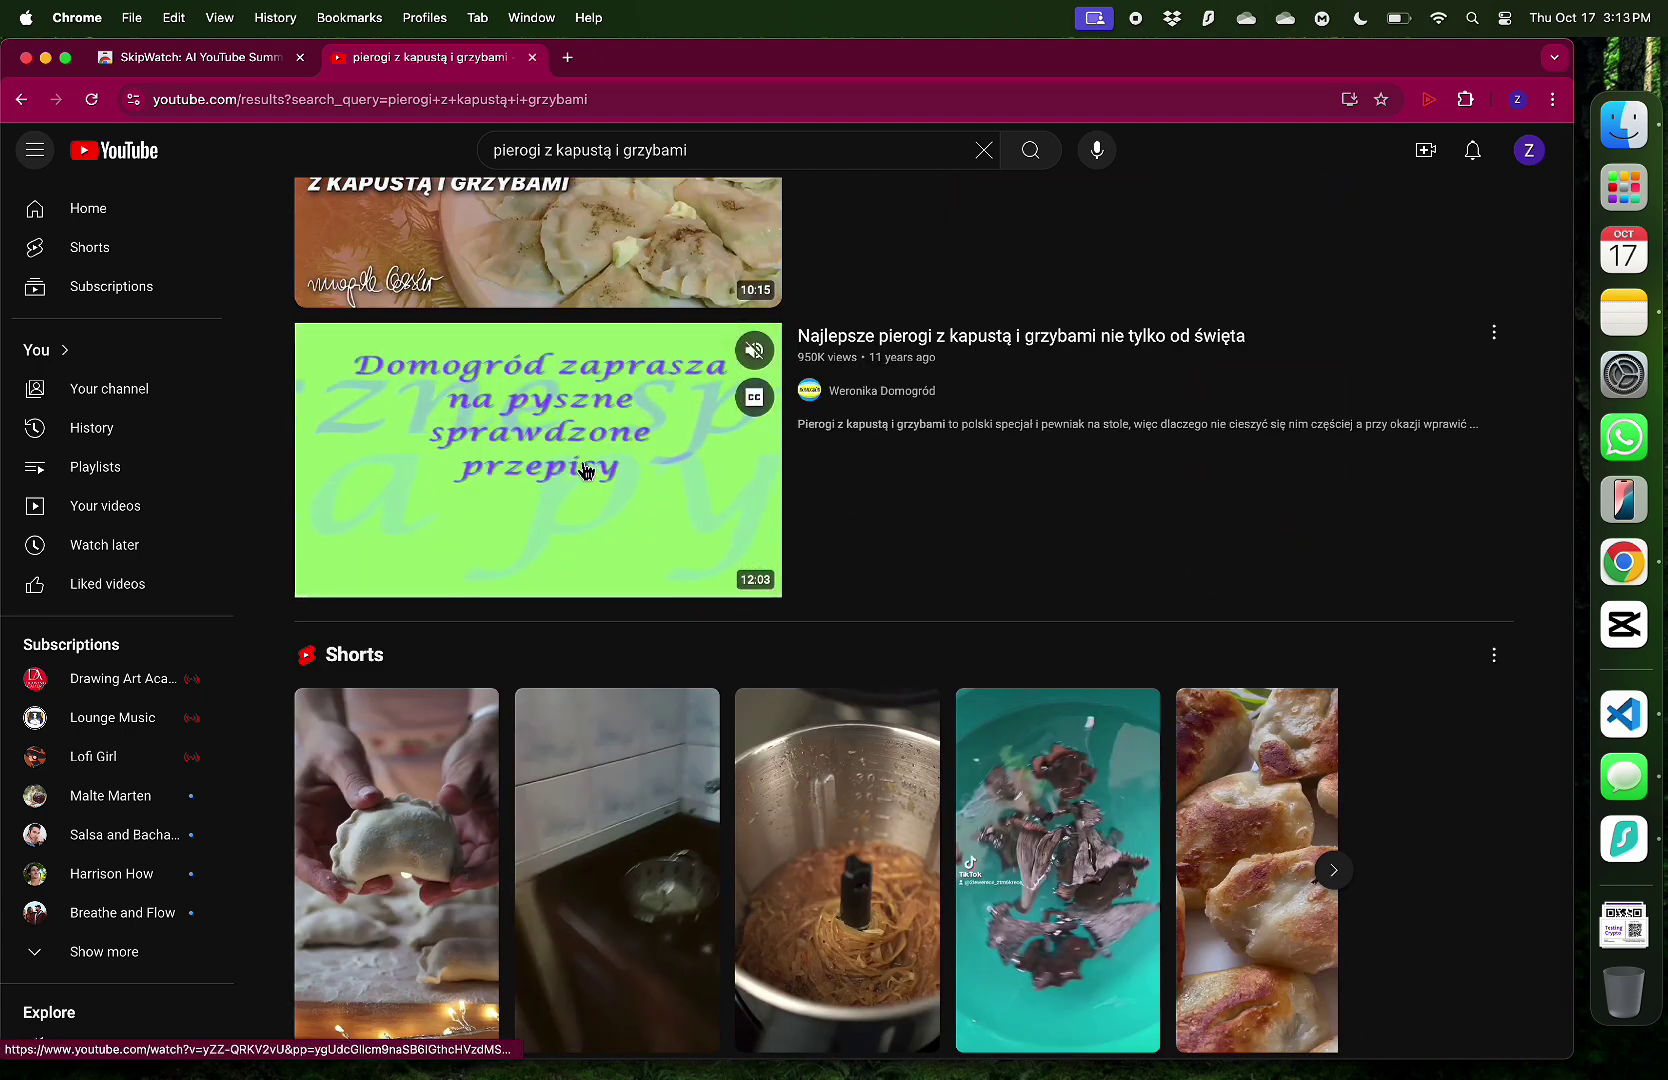
scroll(590, 465, "down", 1)
left_click(612, 449)
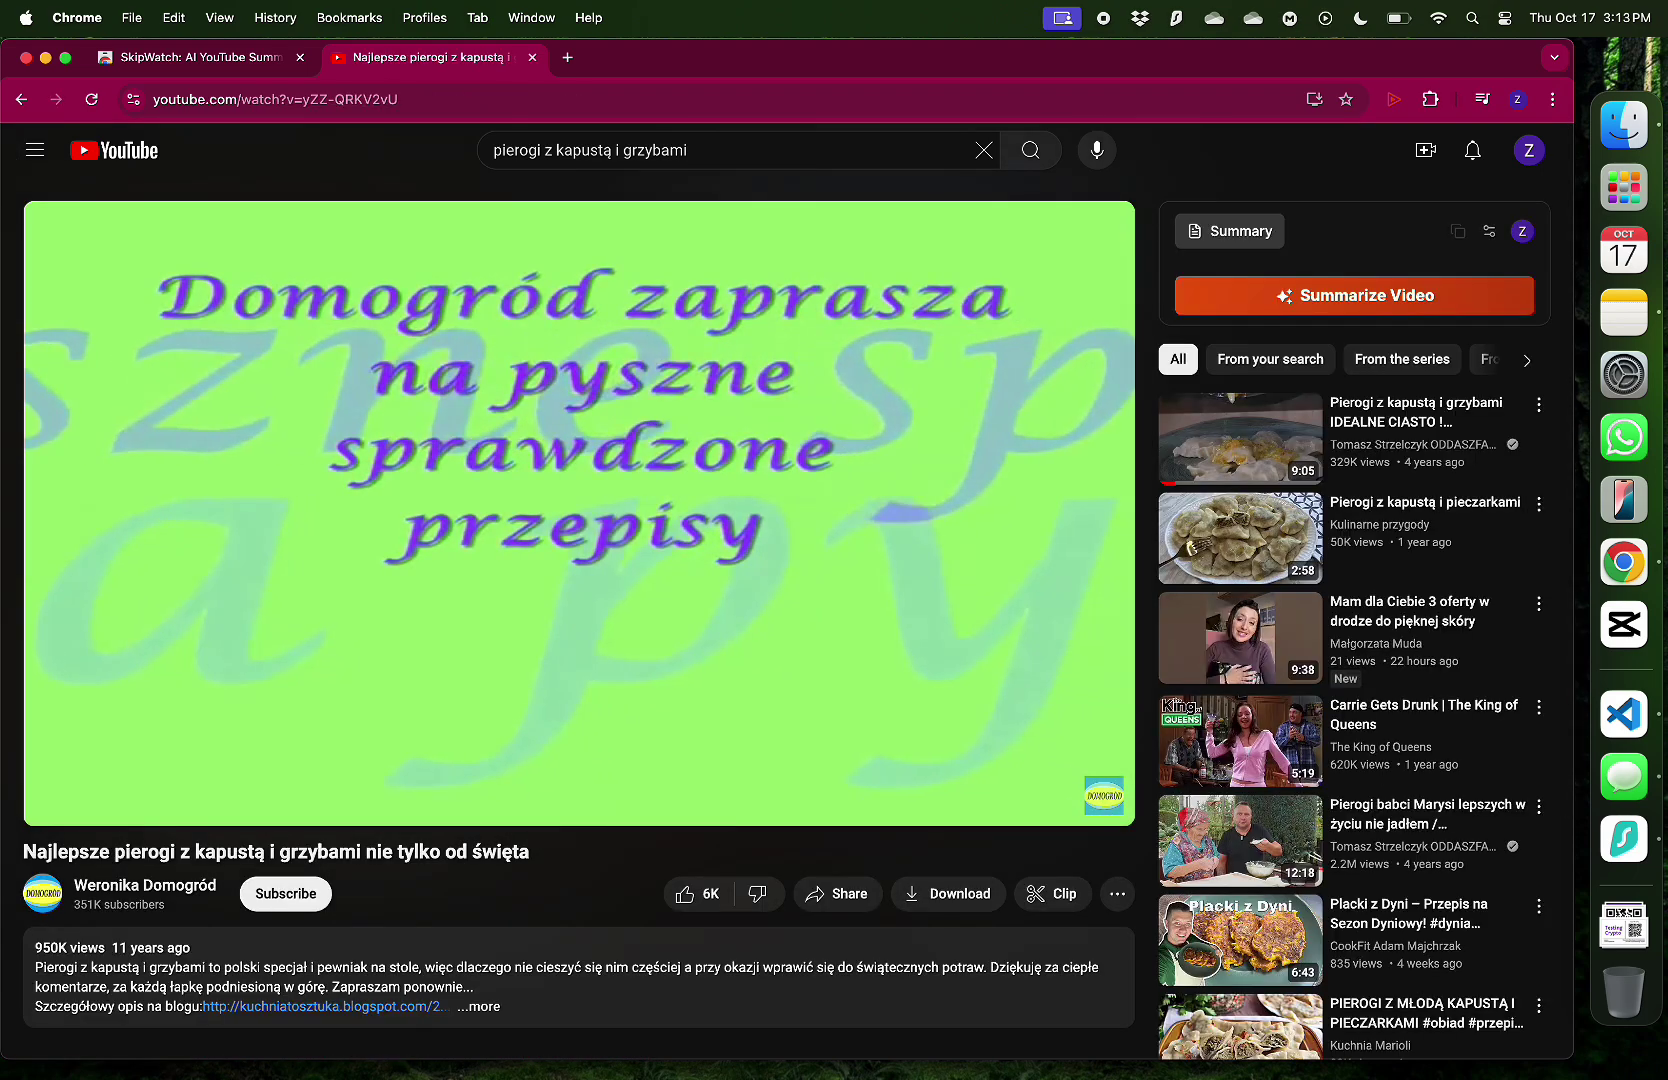
Skip the pierogi video ahead to about 4:13 and pause it
left_click(270, 778)
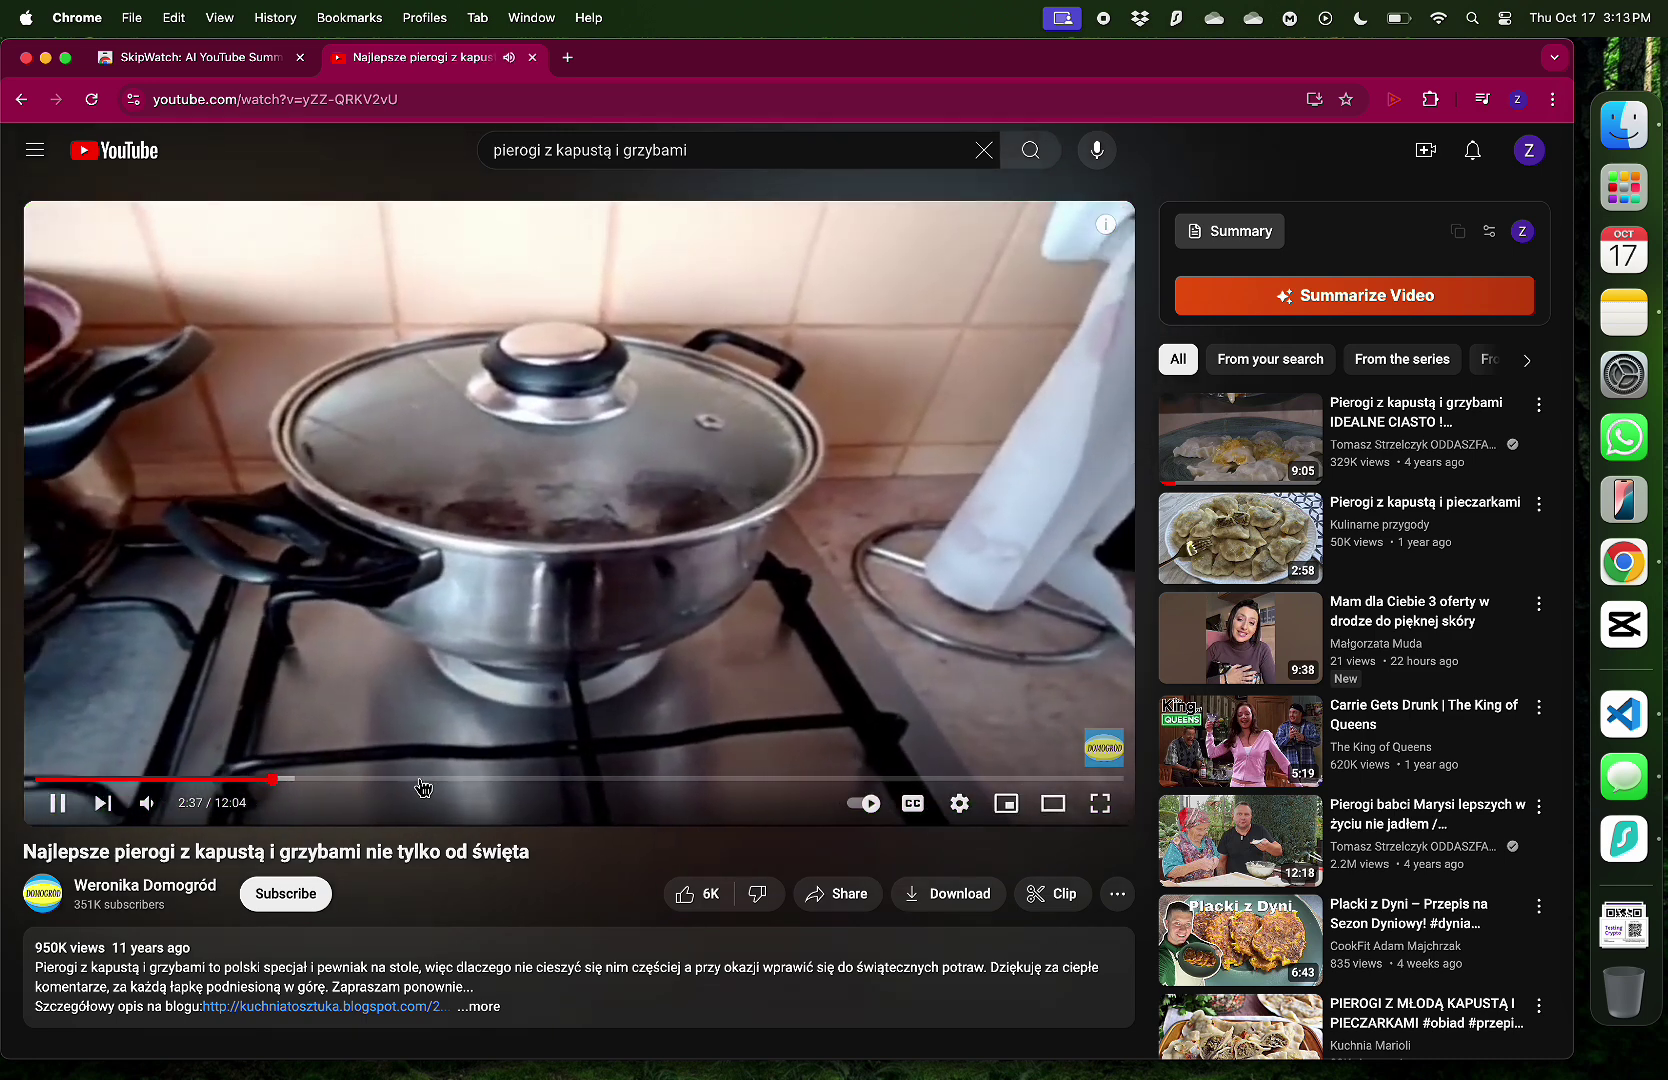
left_click(418, 778)
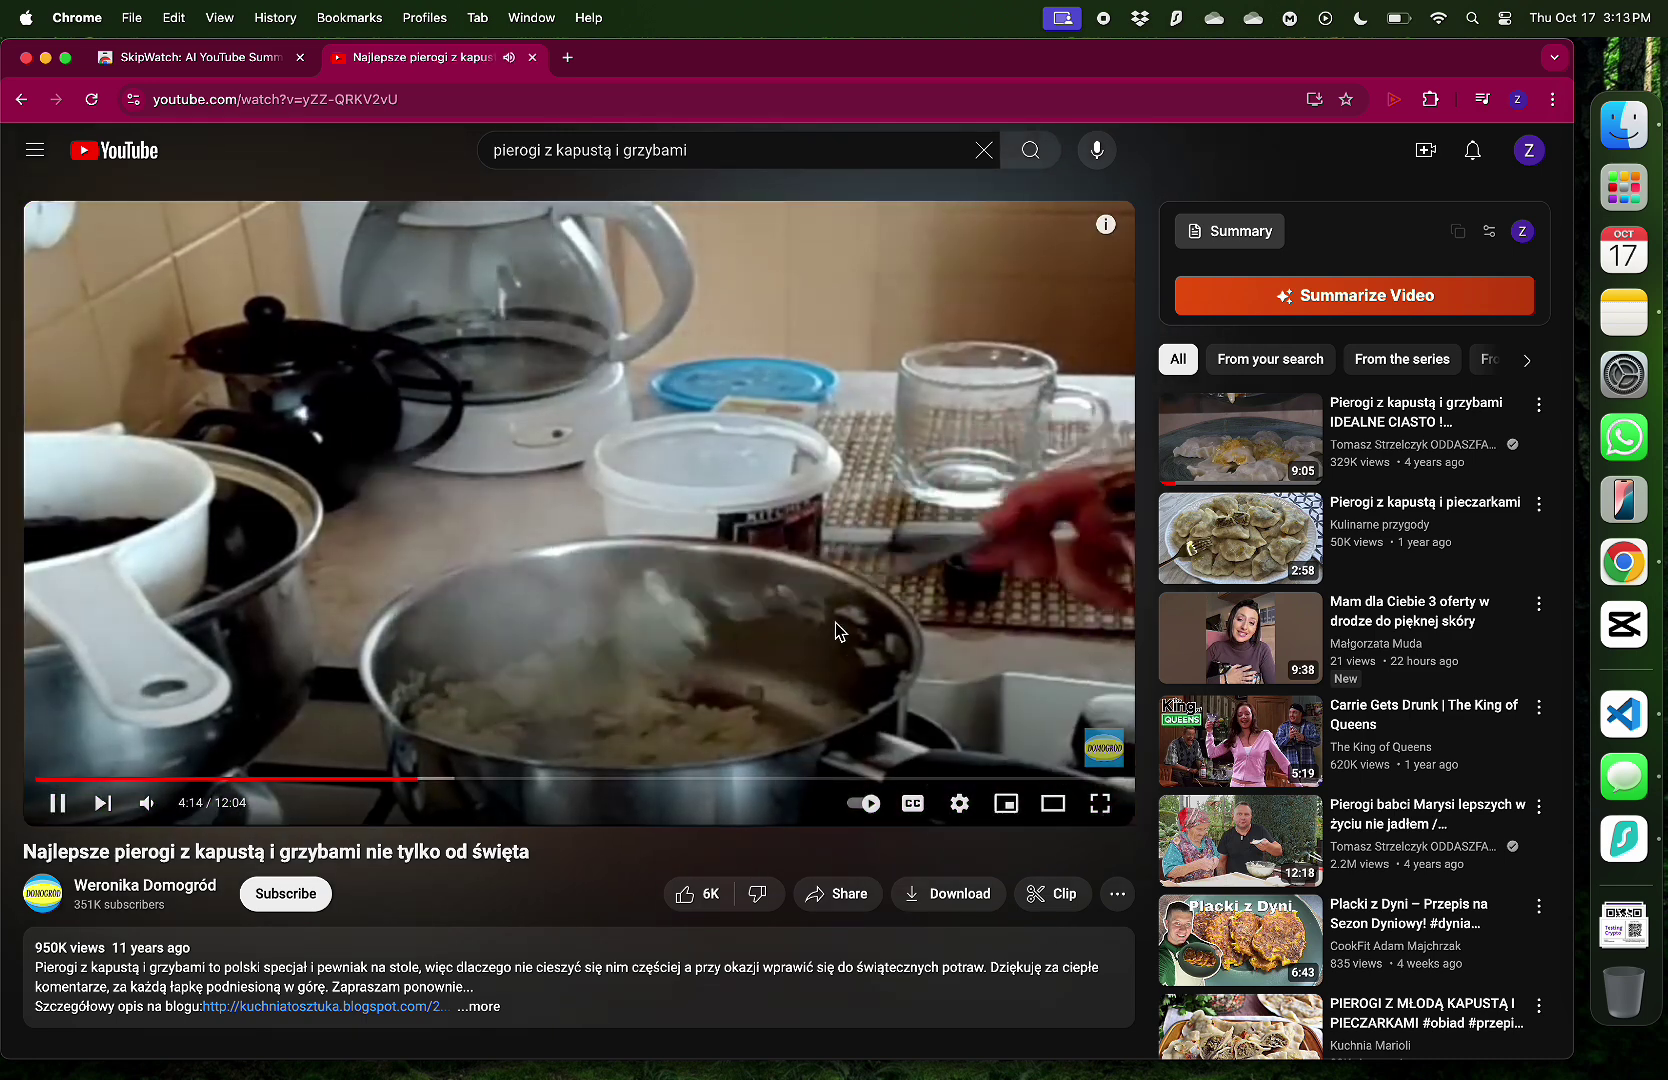
left_click(927, 589)
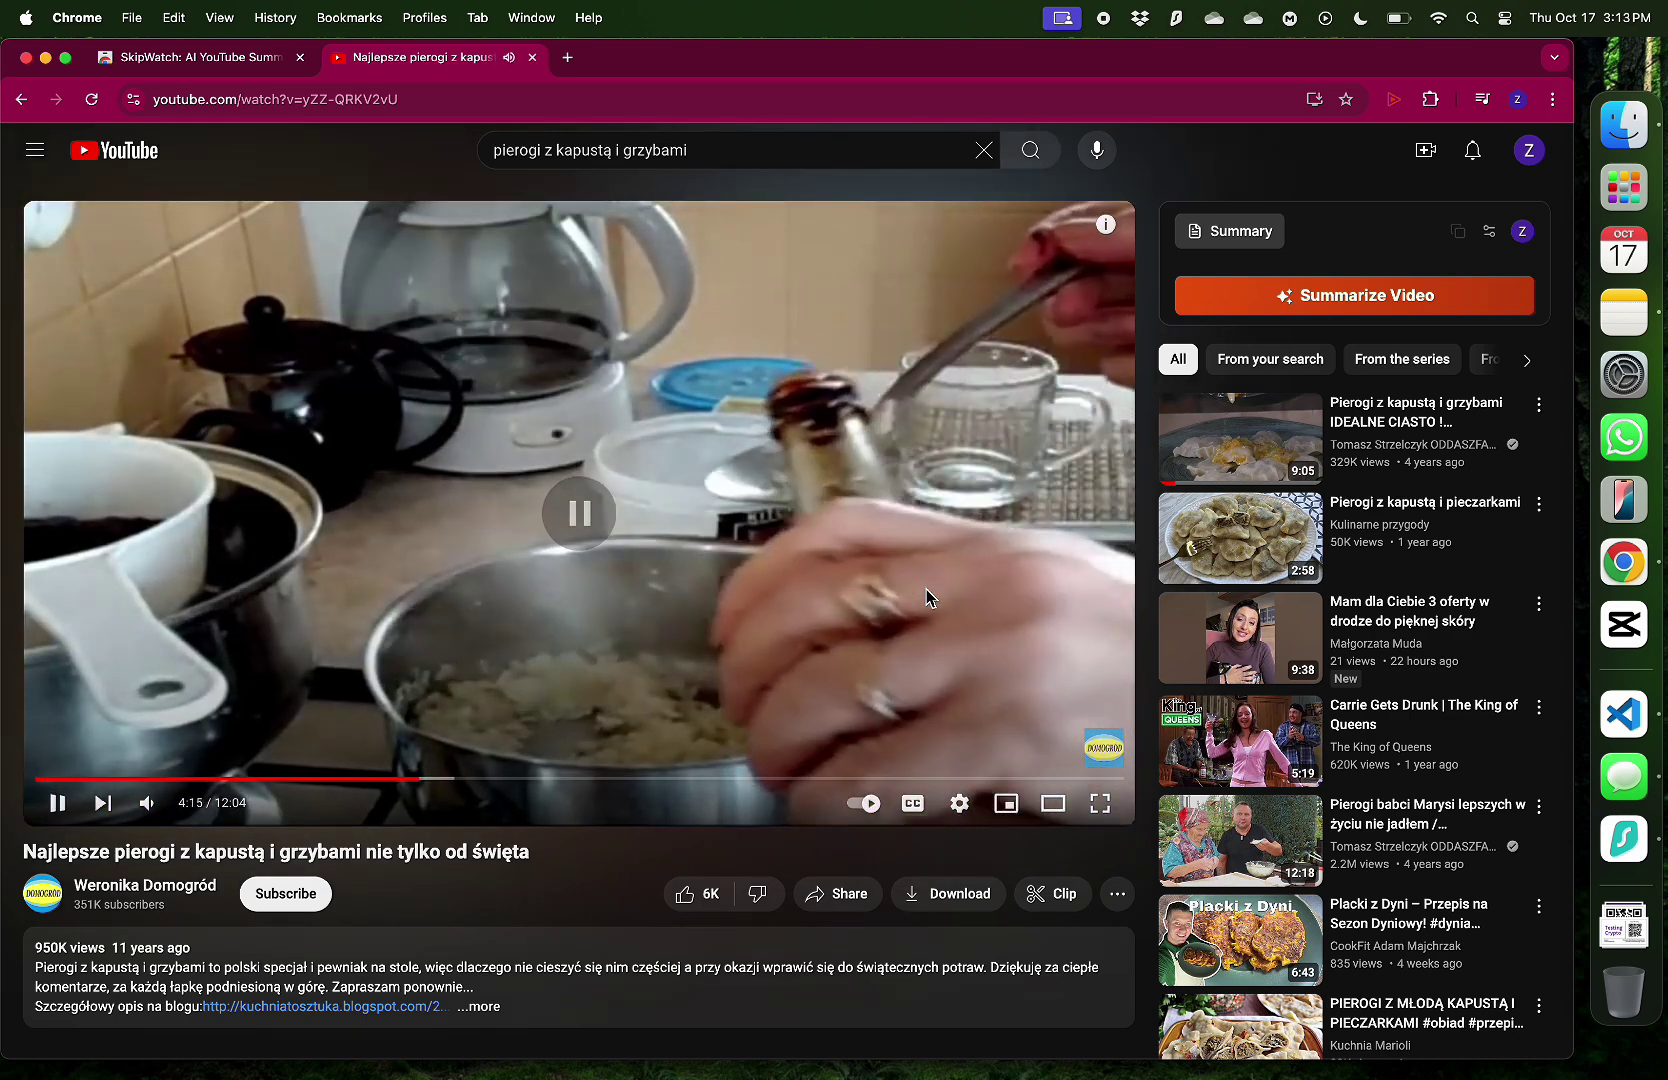
Confirm the SkipWatch summary language is English, then start summarizing the pierogi video
left_click(1489, 231)
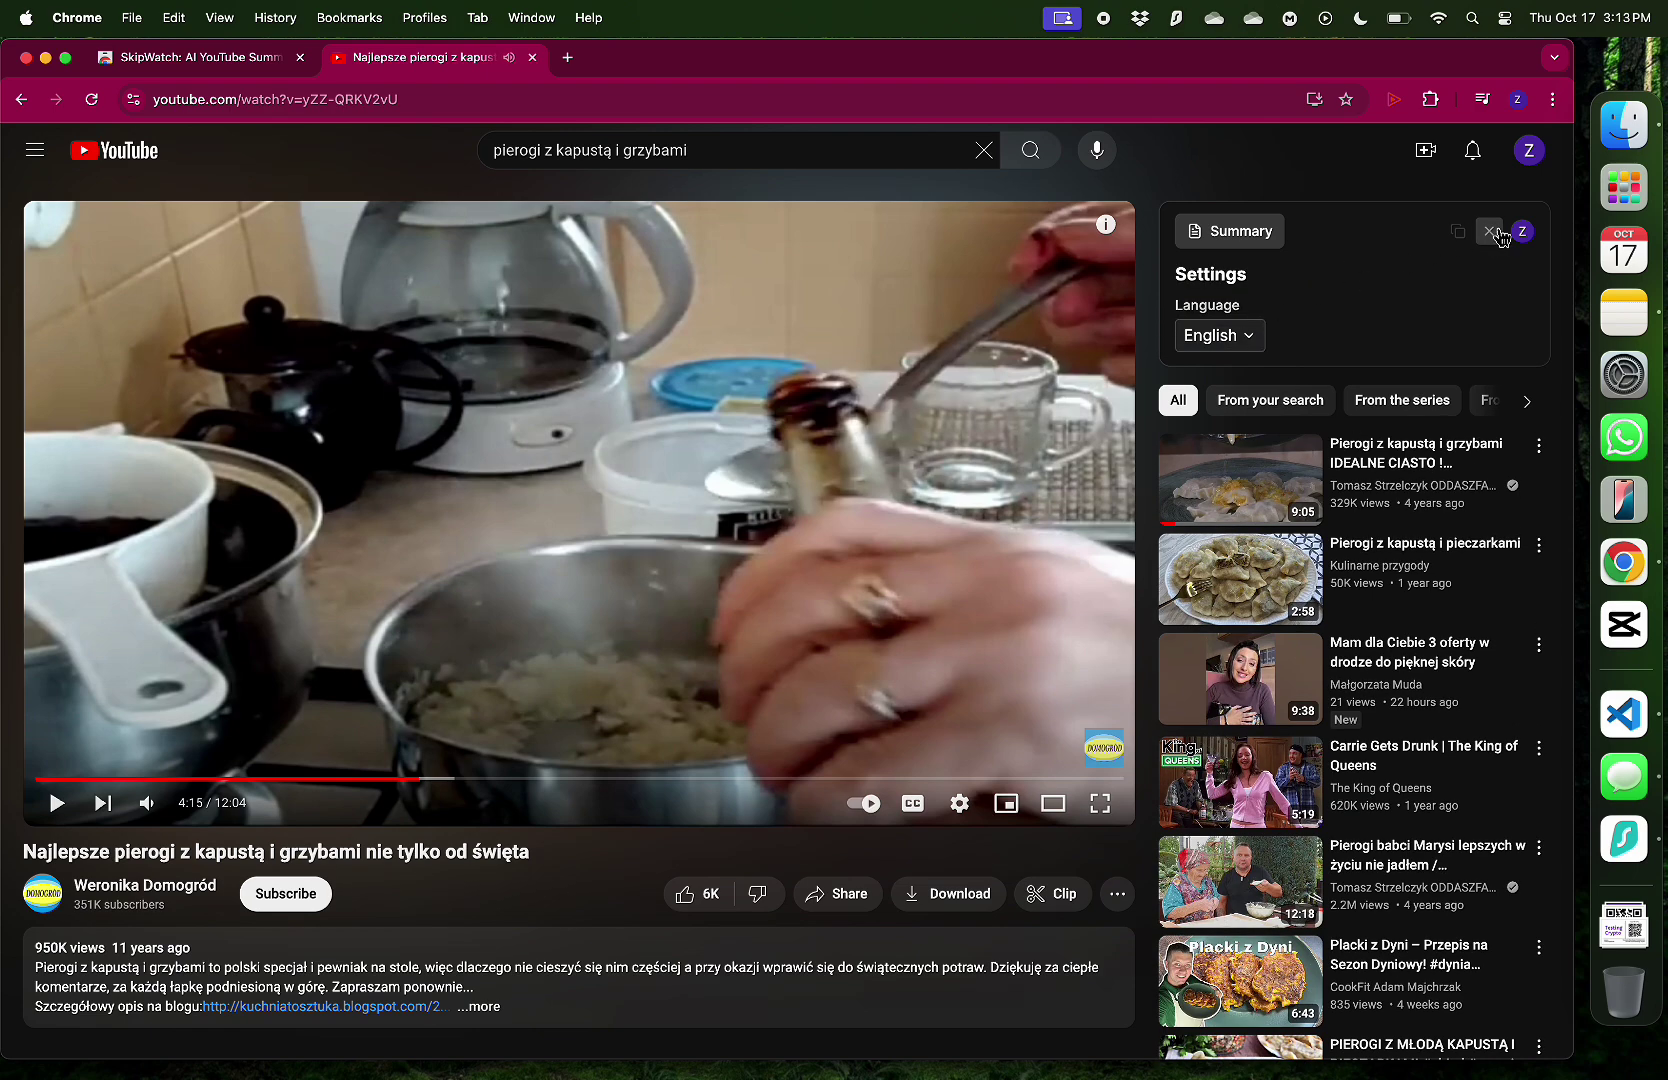
left_click(1491, 231)
left_click(1432, 293)
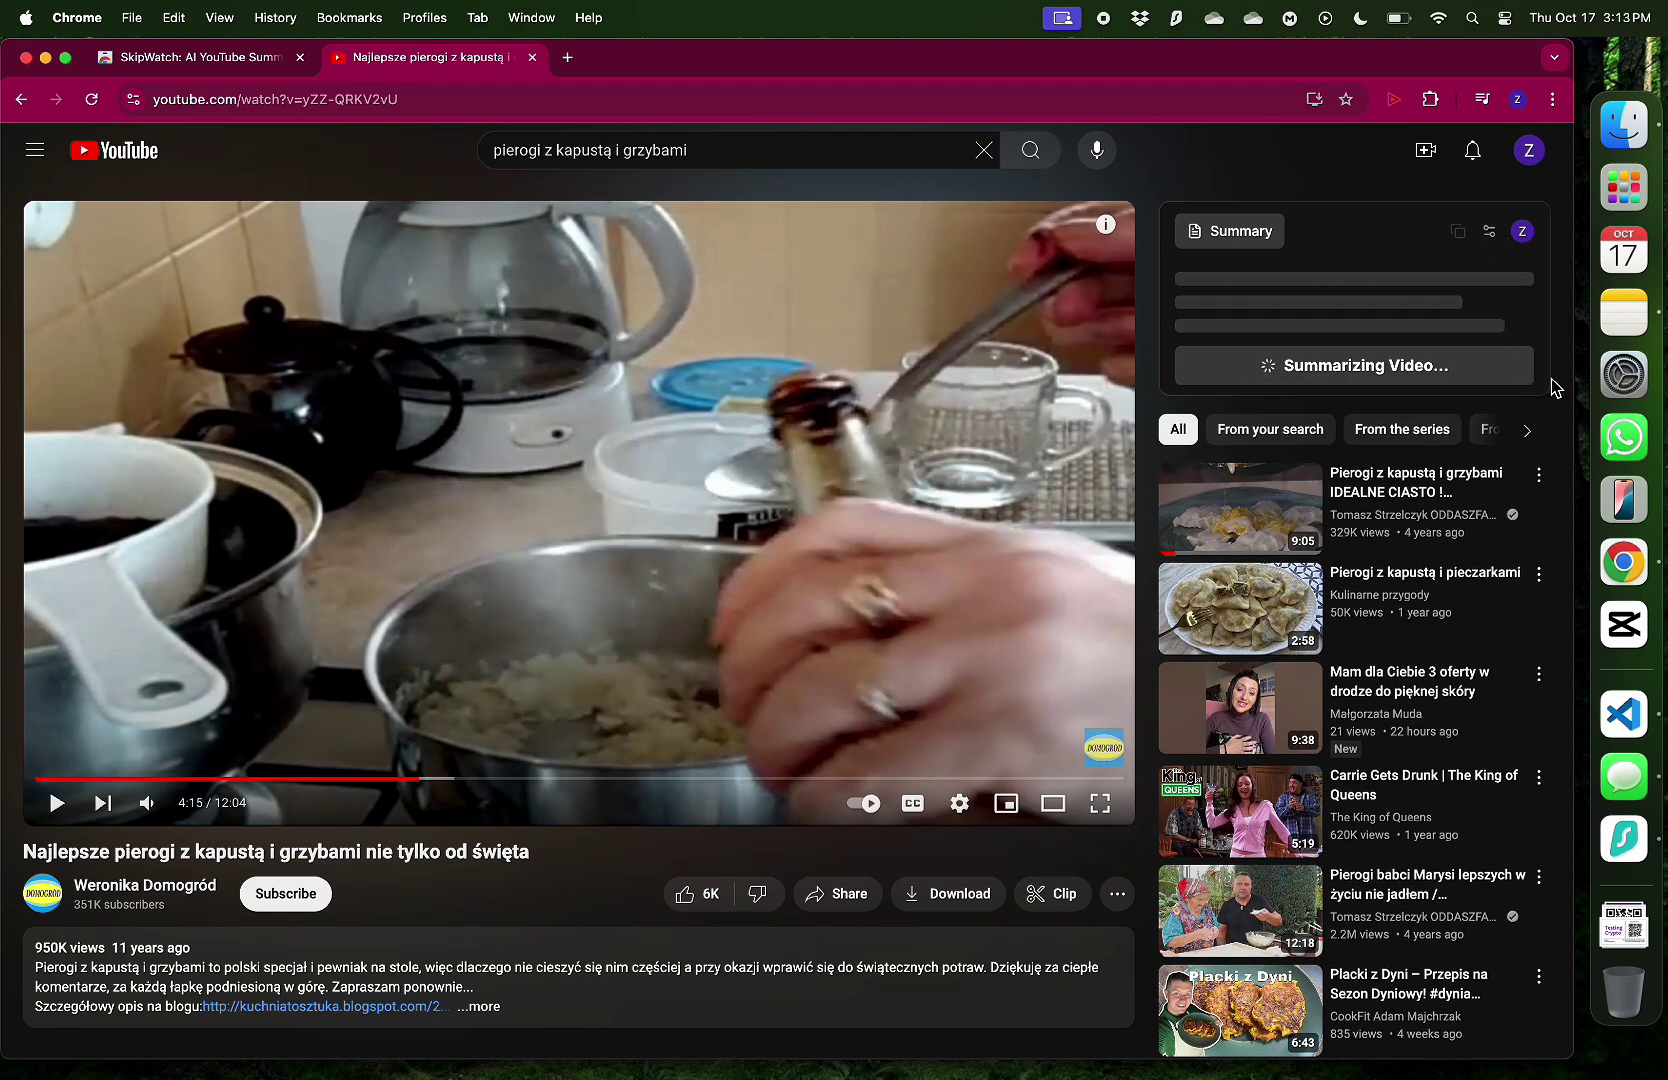
Read the finished summary's Health Benefits, Tips and Techniques, and Cultural Significance sections
scroll(1572, 372, "up", 10)
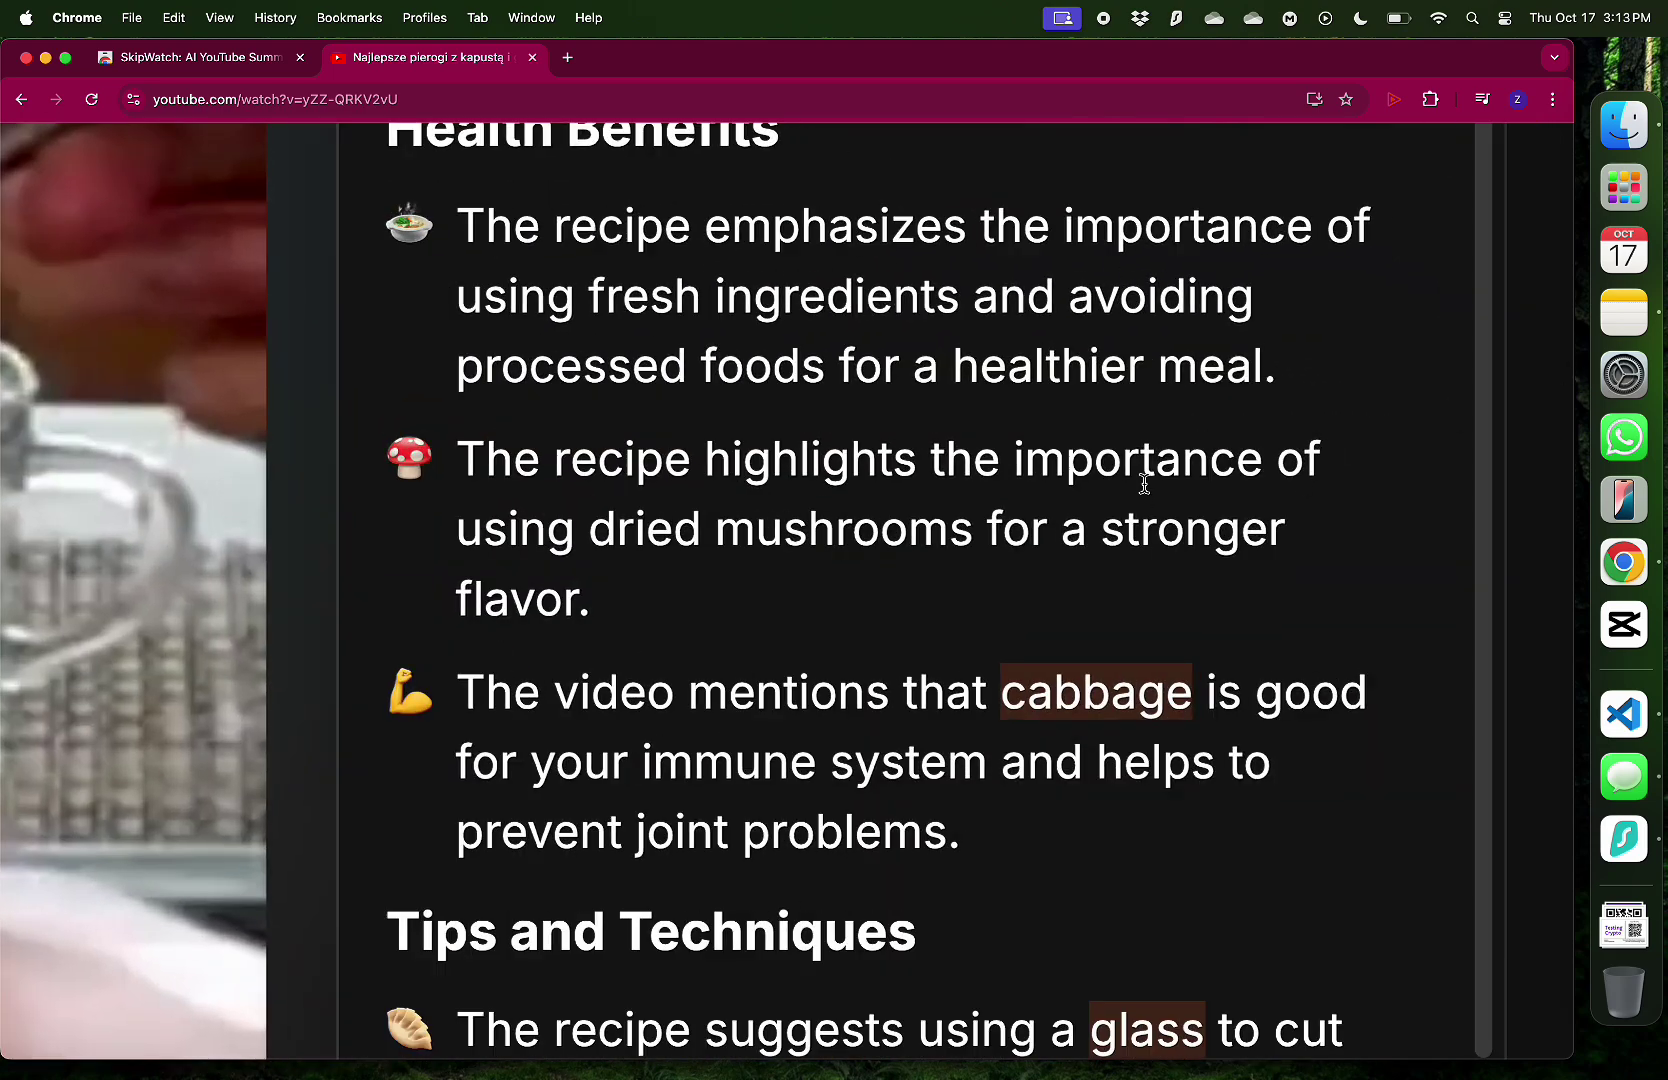
scroll(1144, 484, "down", 5)
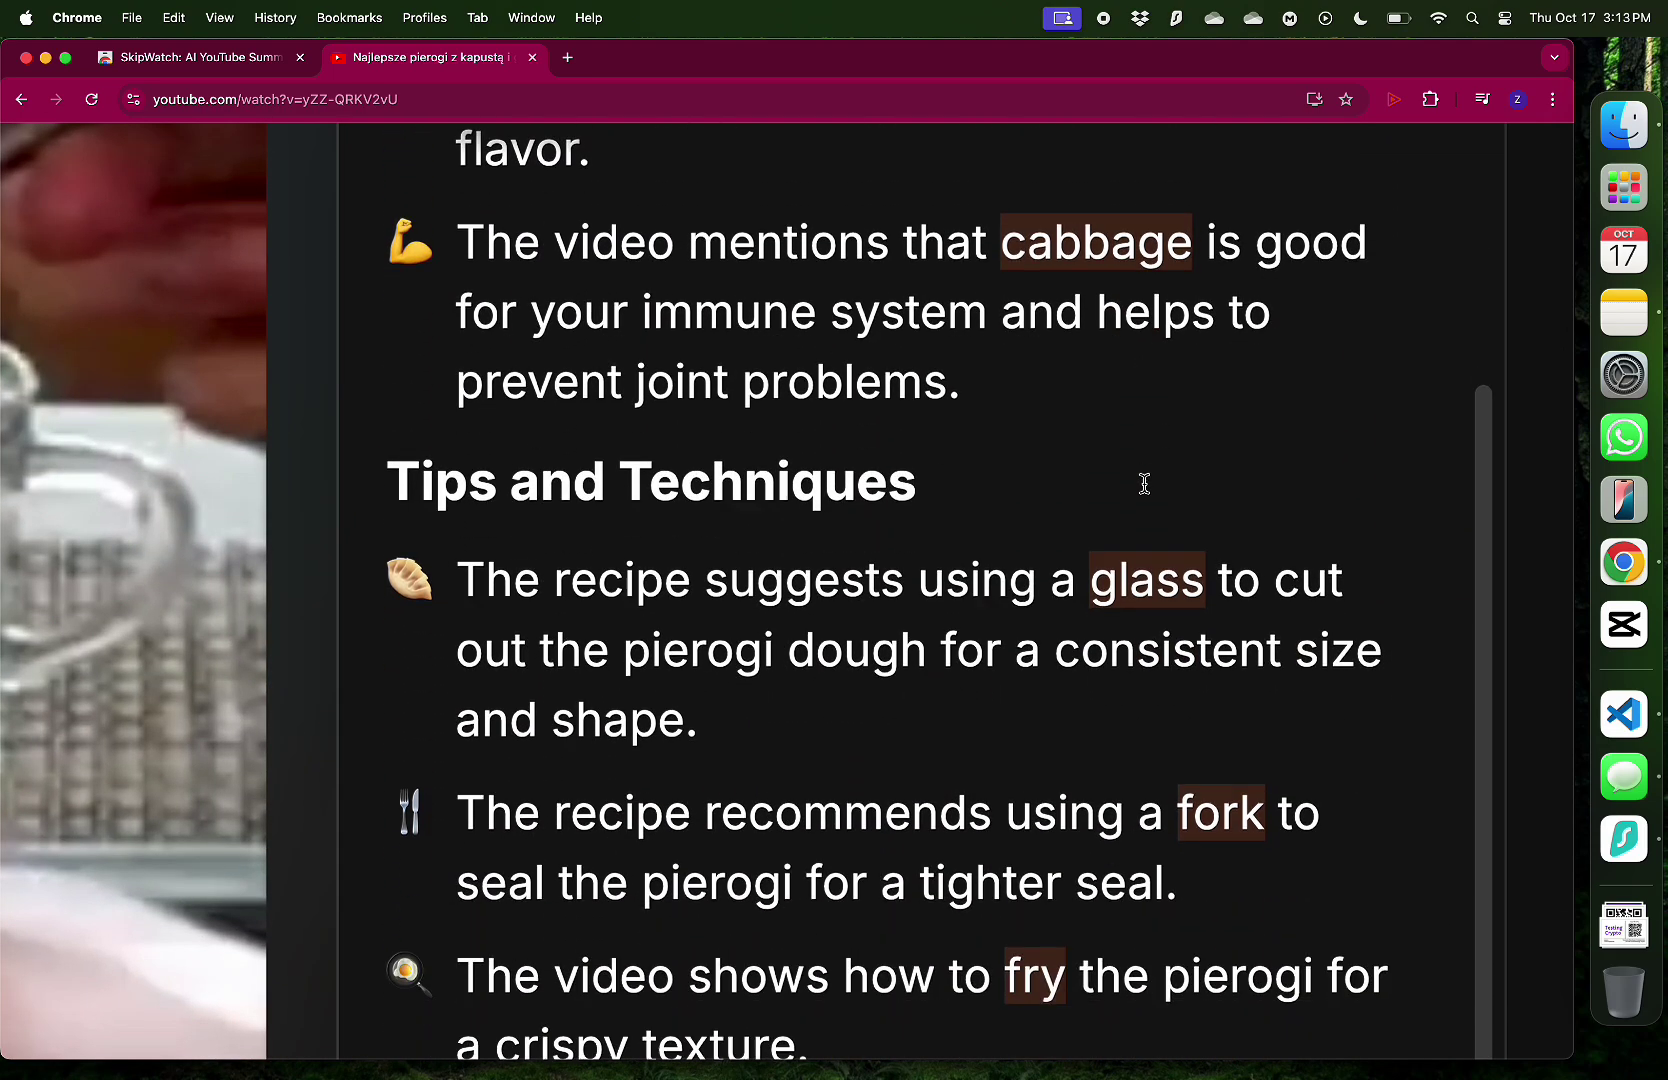
scroll(1144, 484, "down", 2)
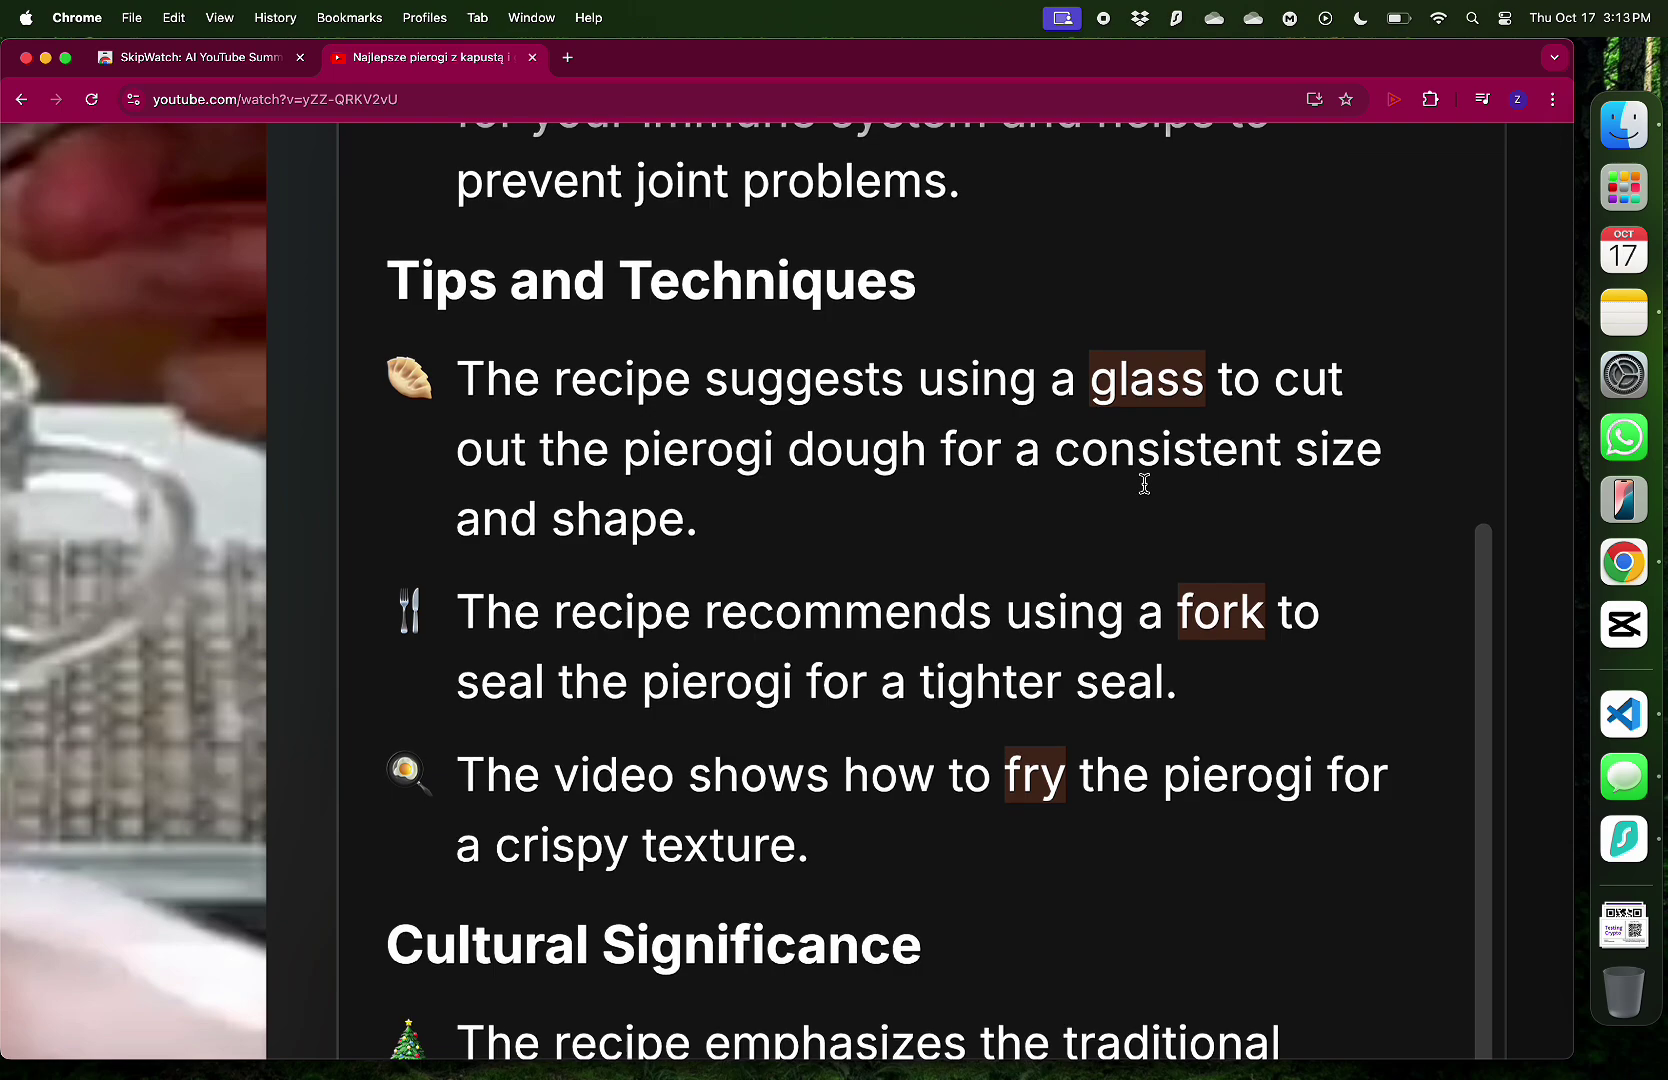
scroll(1144, 495, "down", 10)
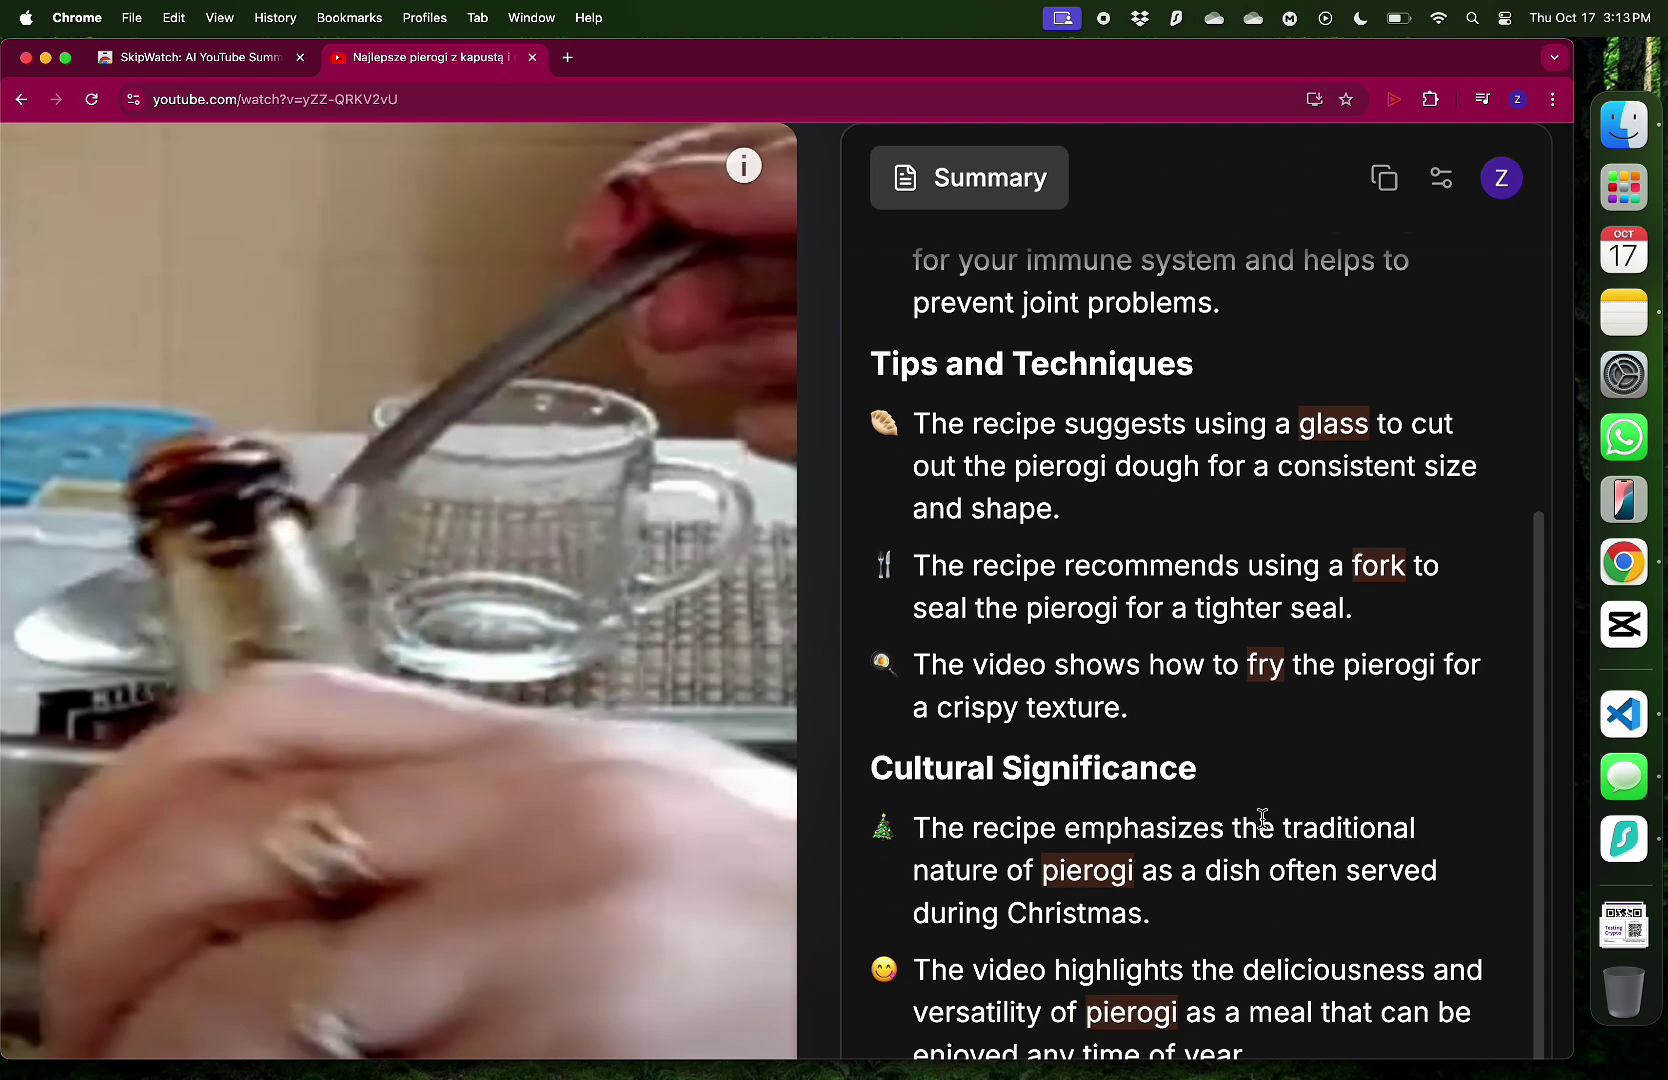
scroll(1313, 953, "down", 10)
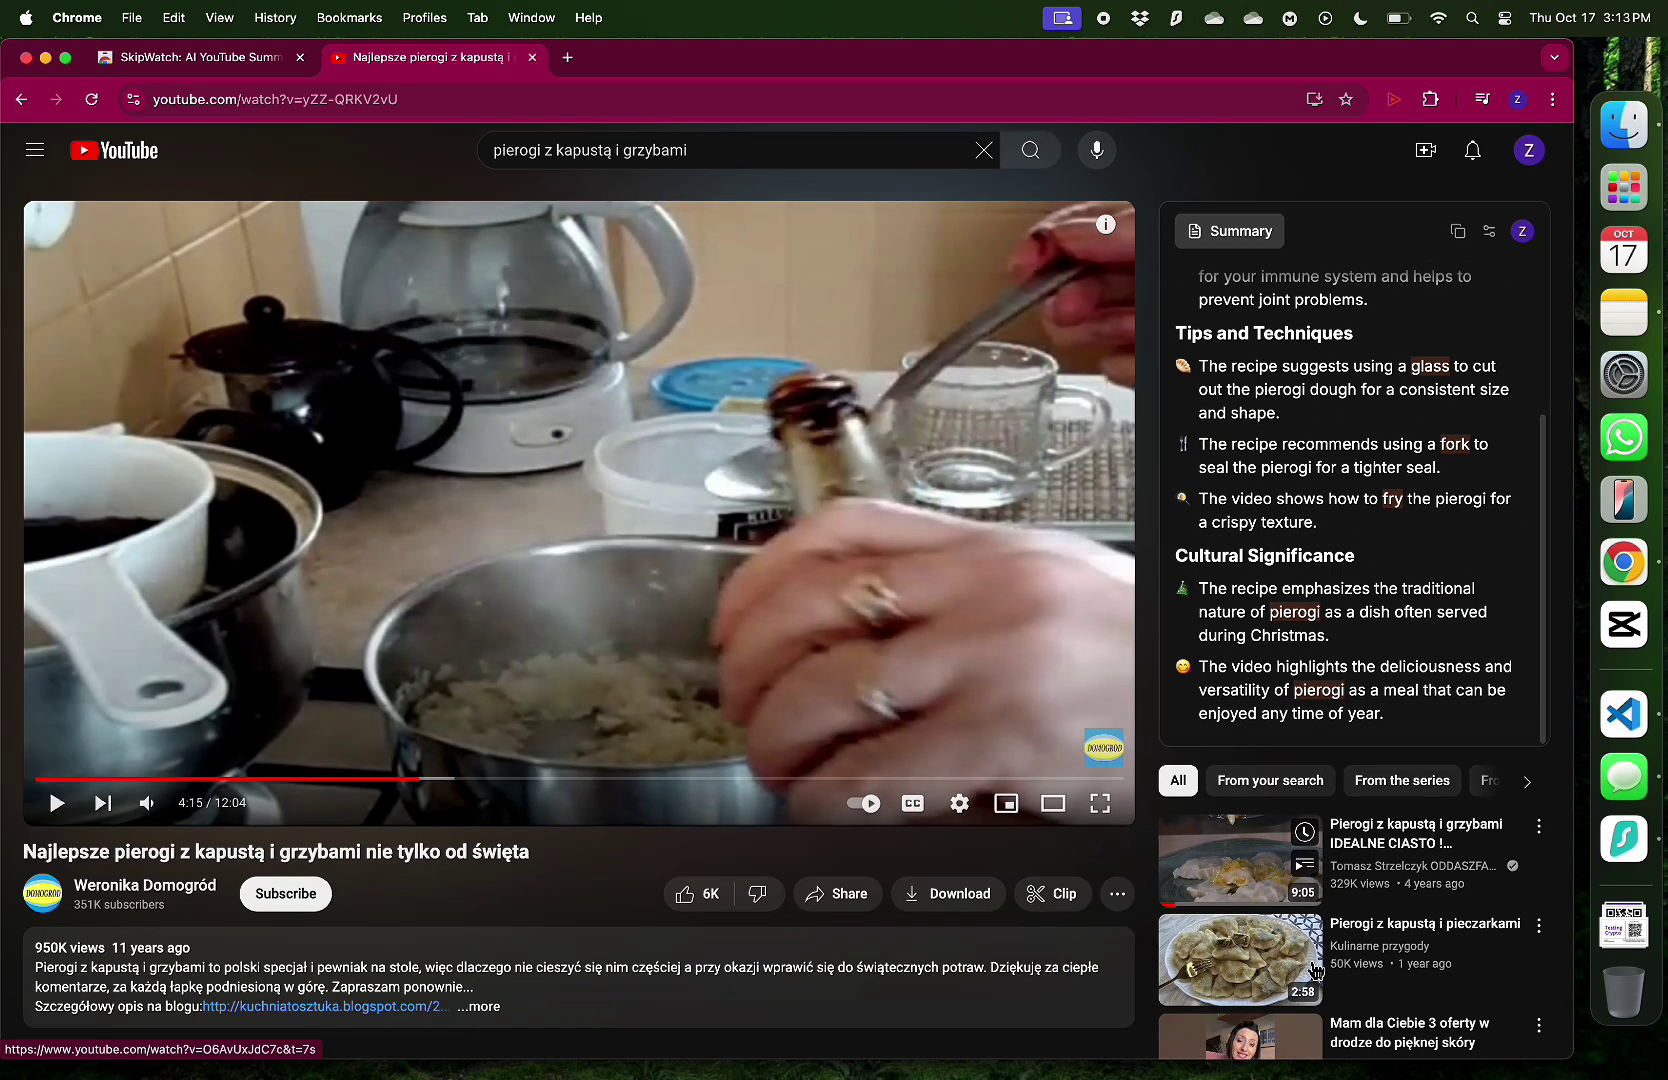
scroll(863, 937, "down", 3)
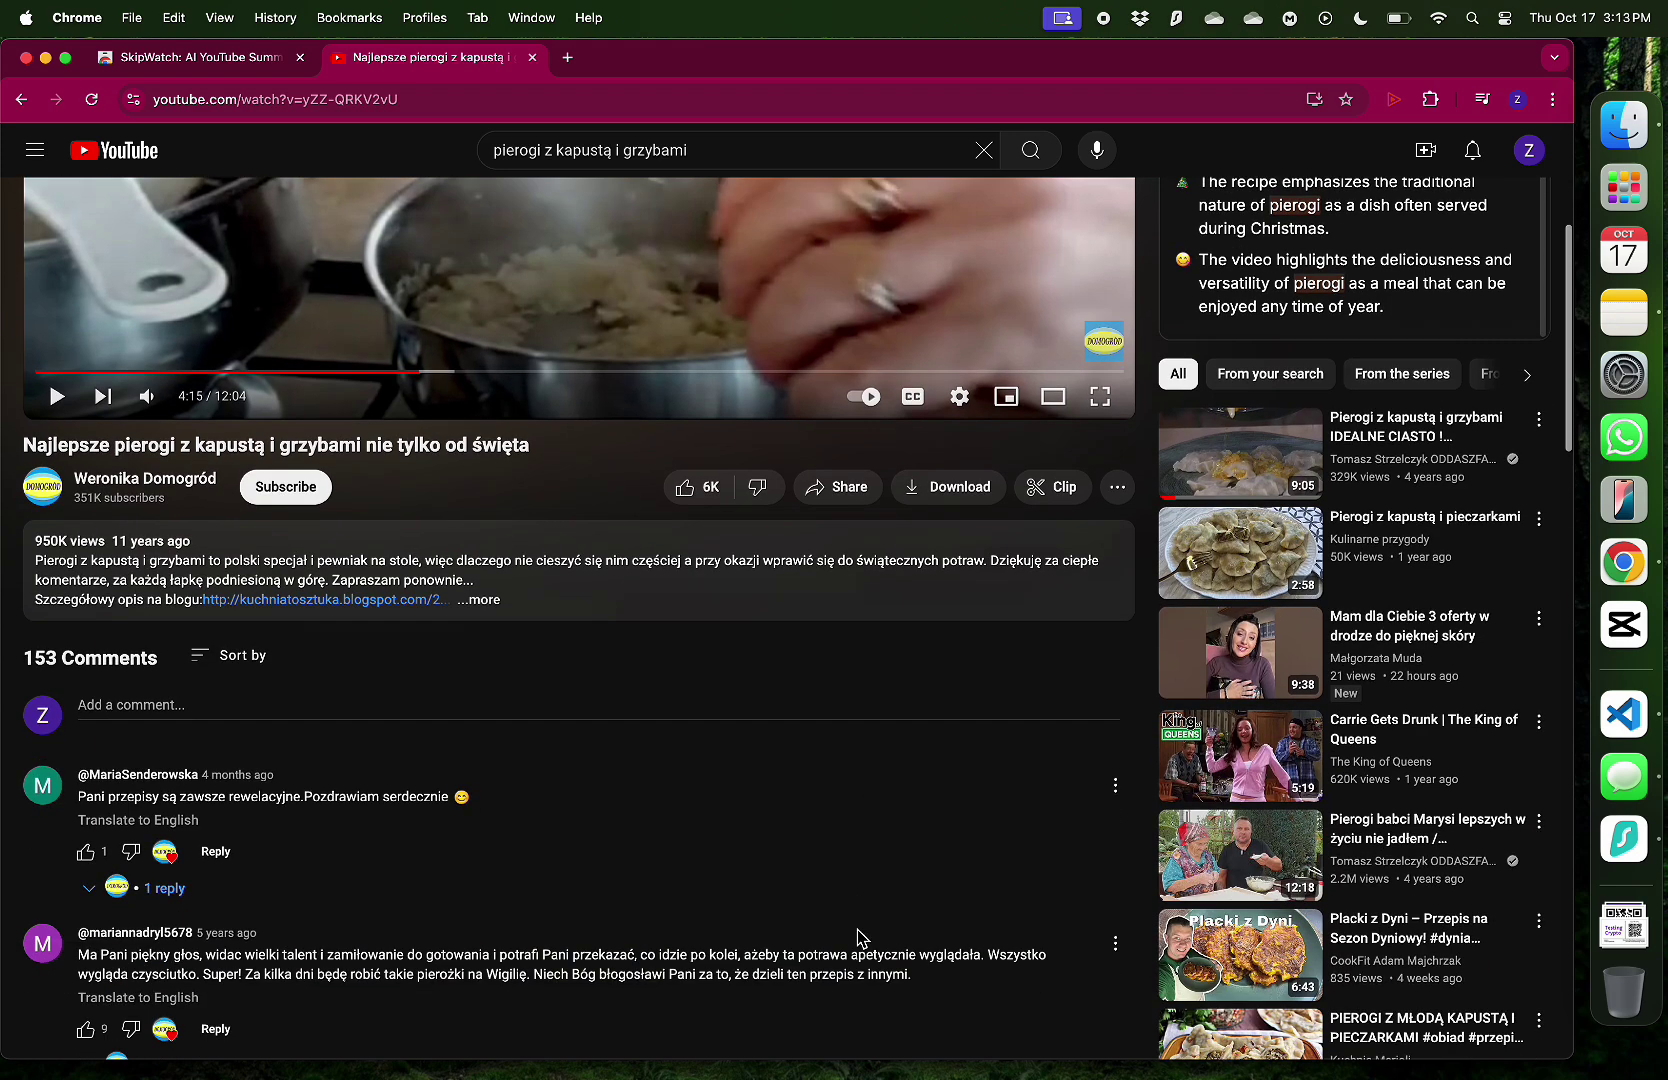
Summarize the 'Mam dla Ciebie 3 oferty' Mary Kay vlog, then return to the skipwatch.ai homepage
left_click(1440, 640)
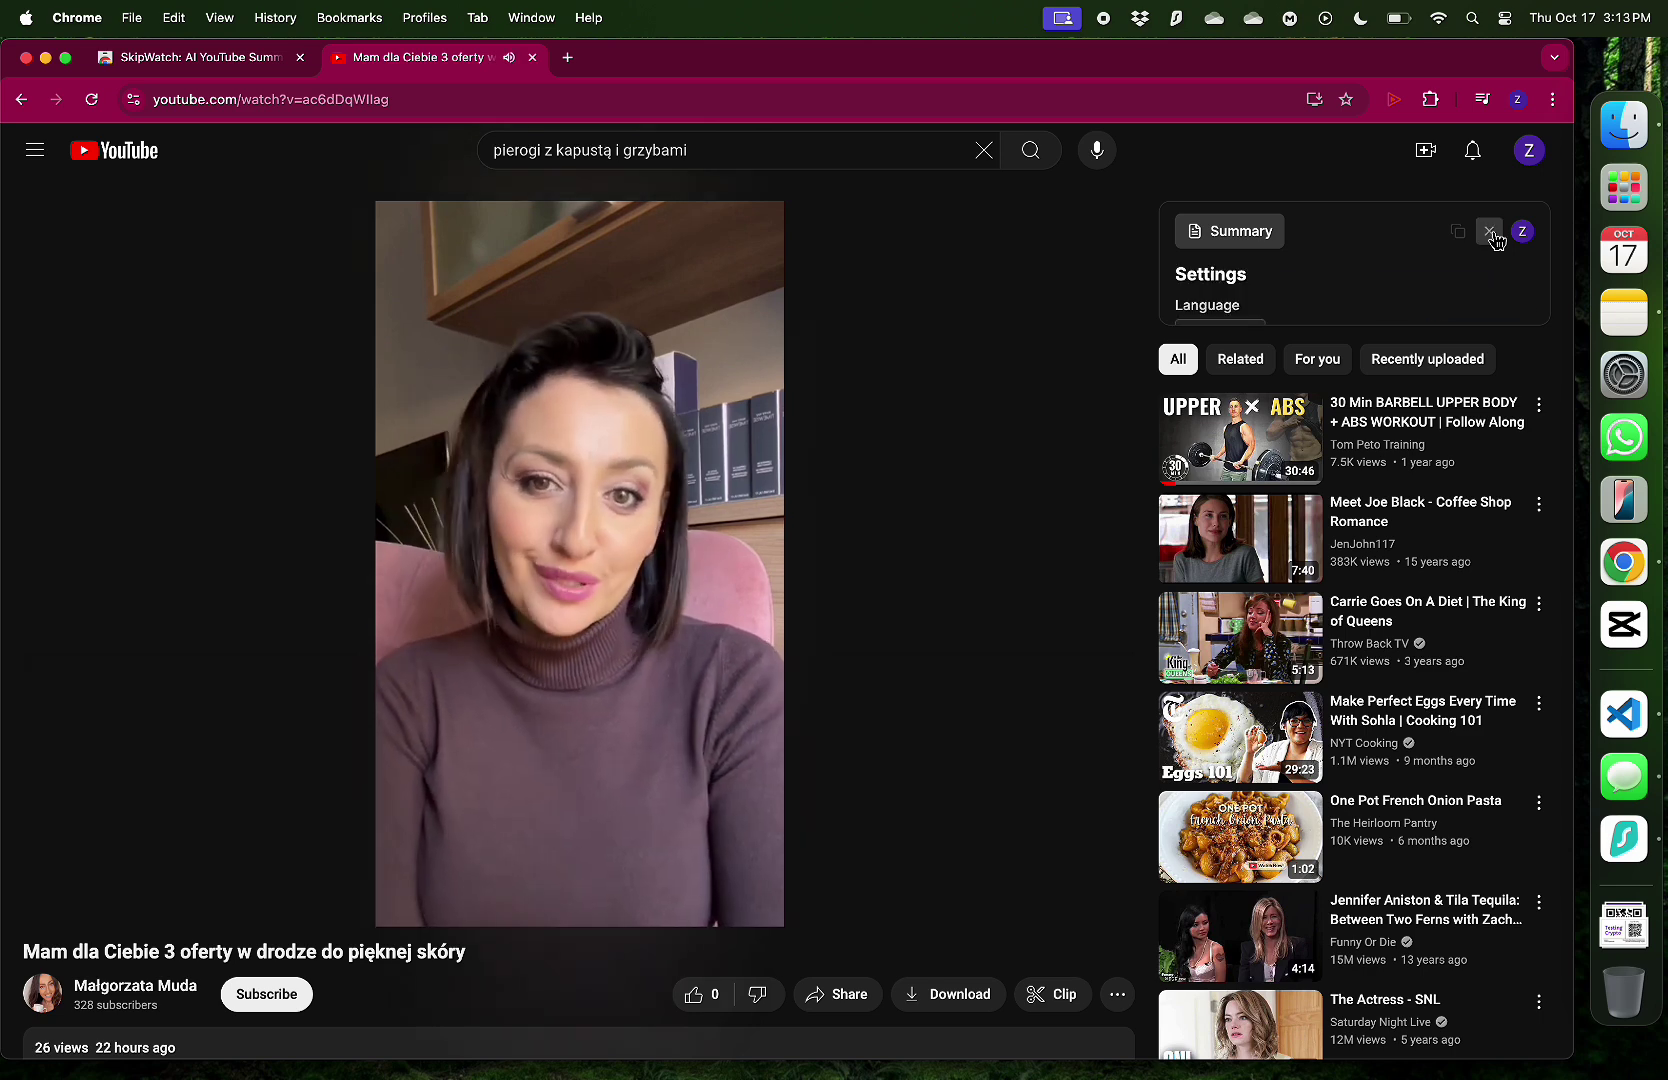
left_click(1438, 297)
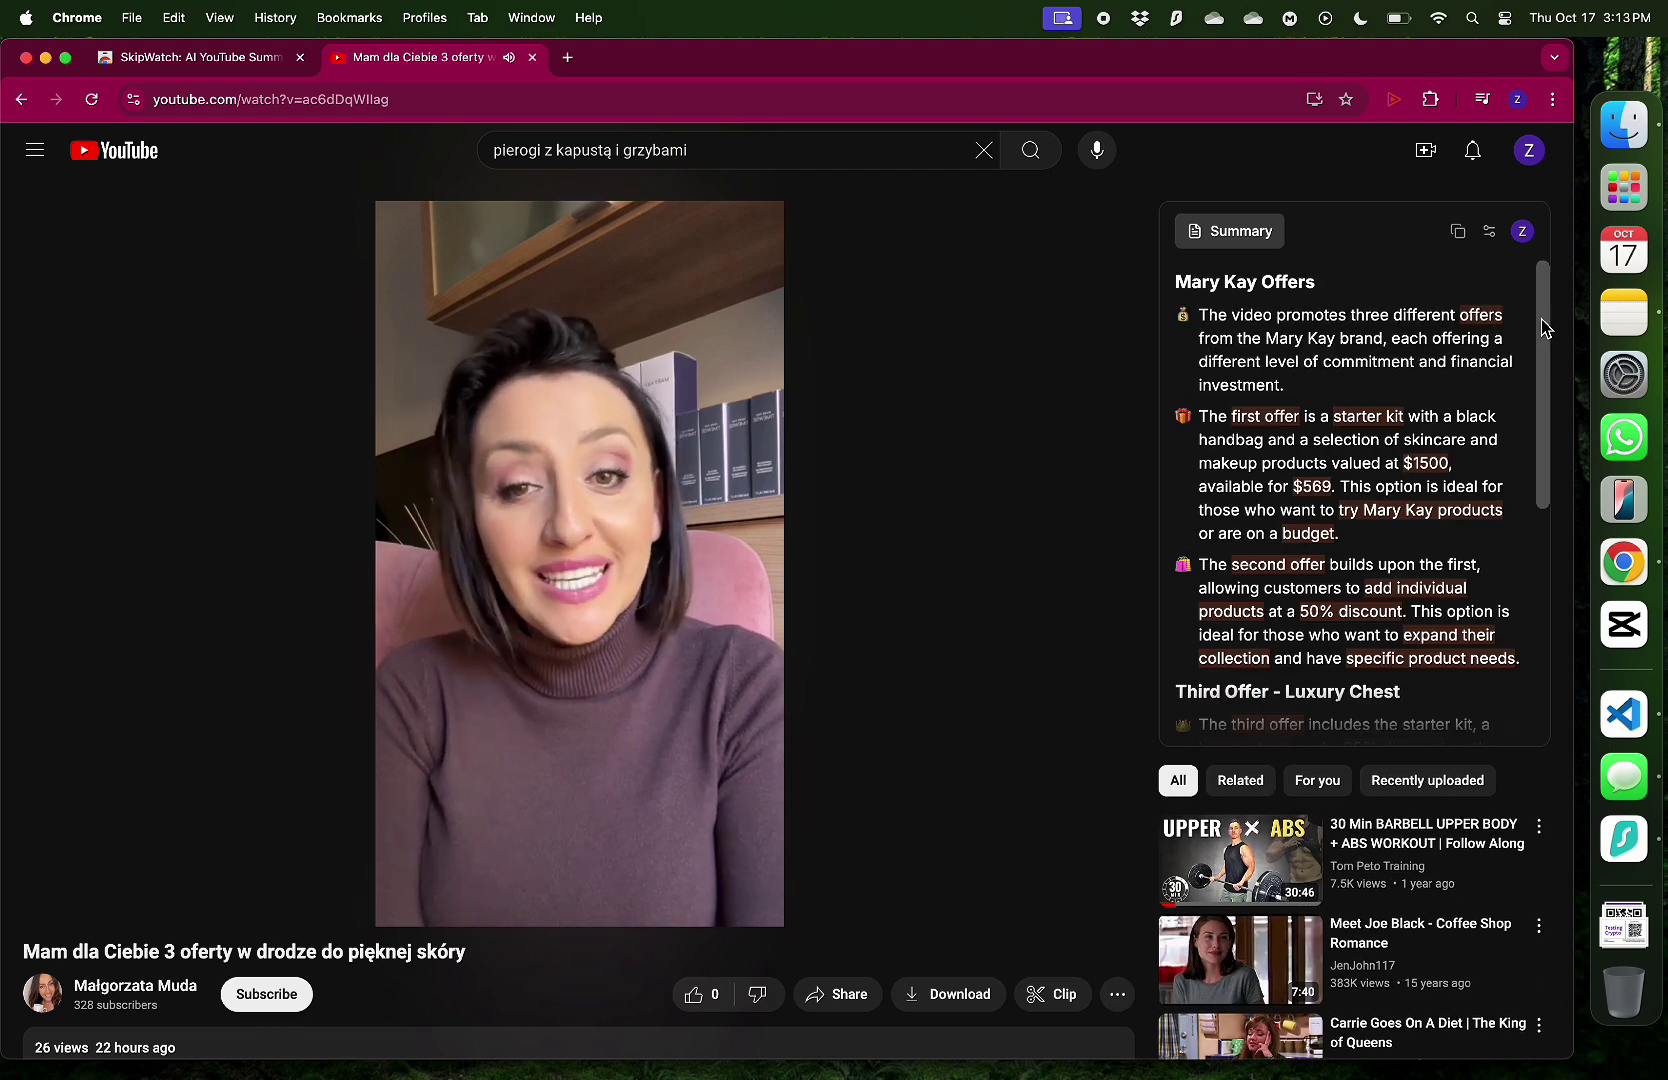
scroll(1542, 319, "down", 3)
left_click(168, 60)
left_click(20, 100)
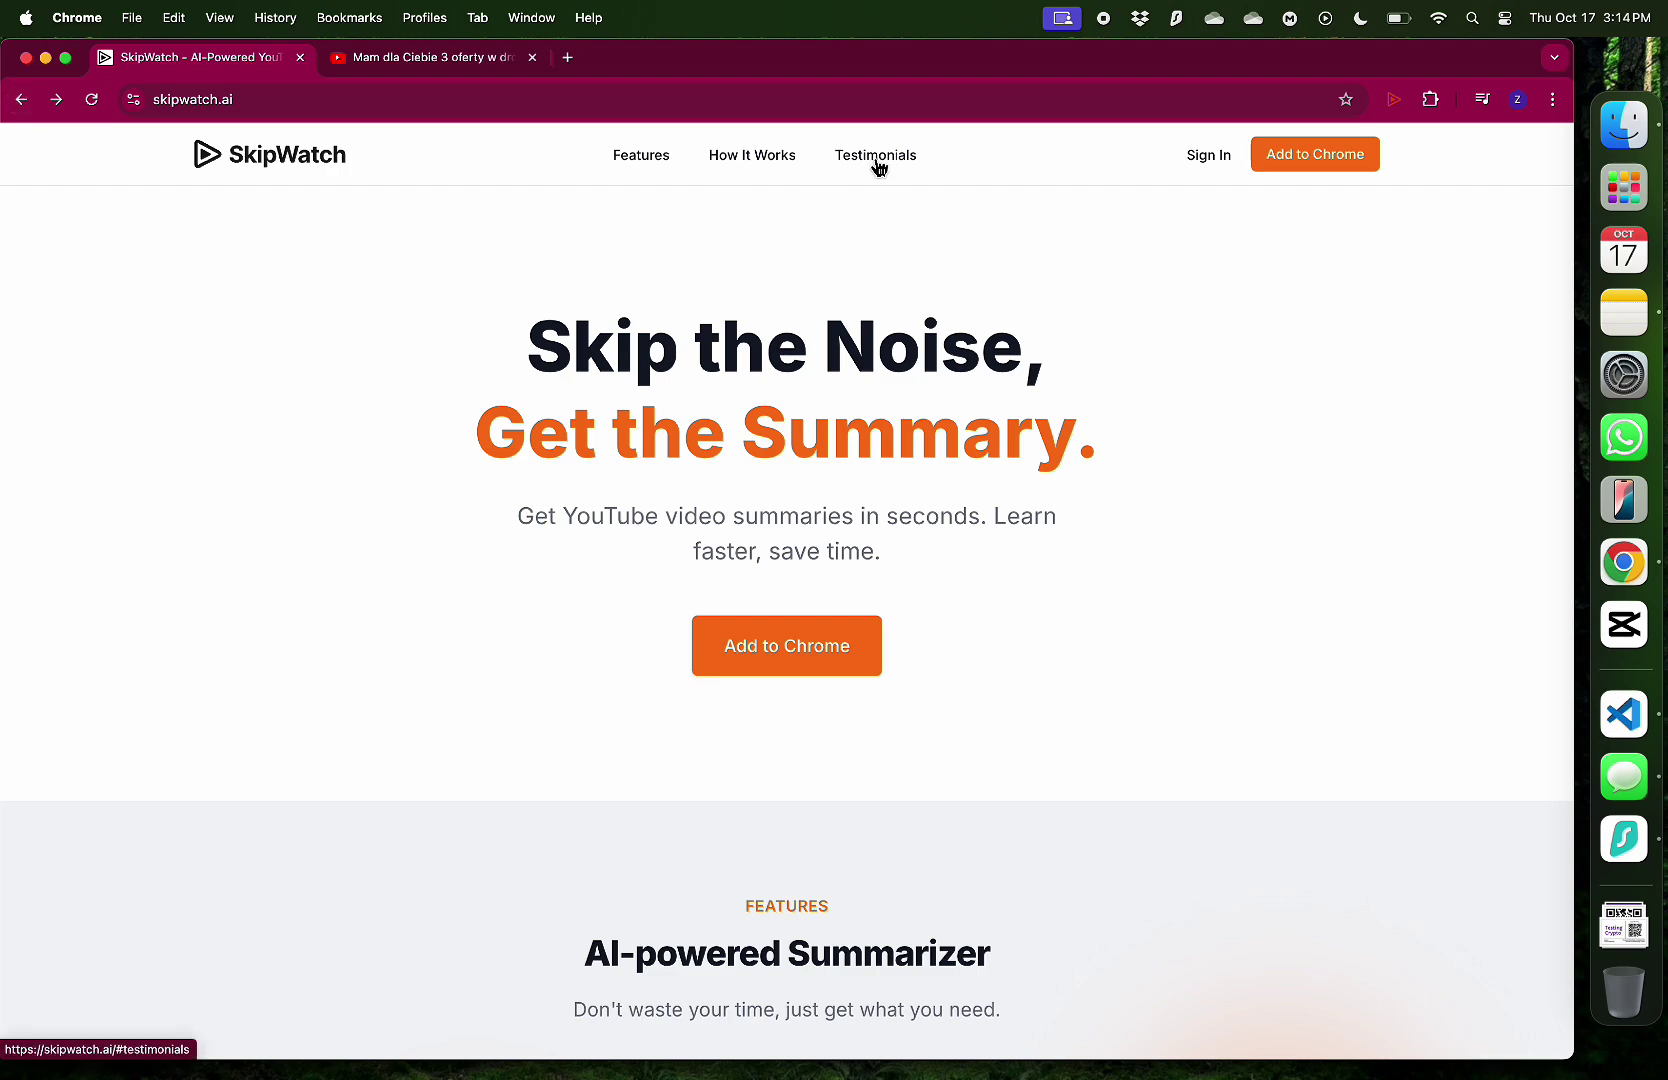
scroll(1147, 596, "down", 15)
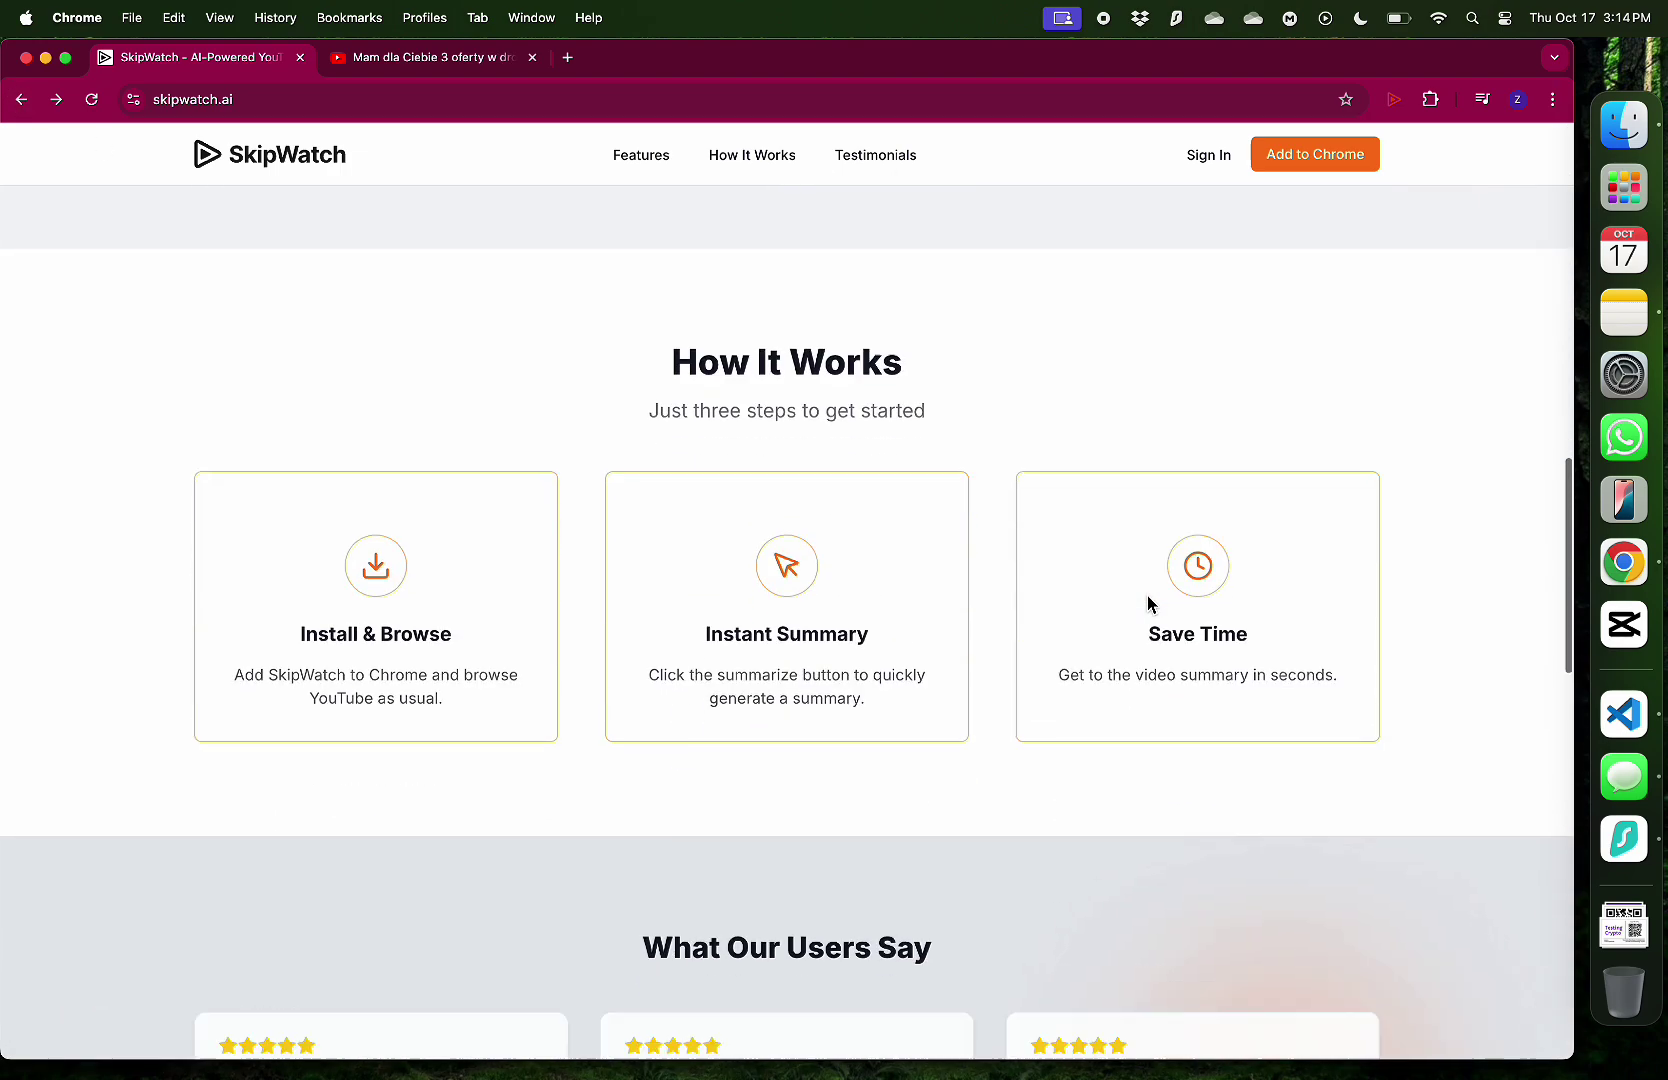
scroll(1284, 804, "down", 4)
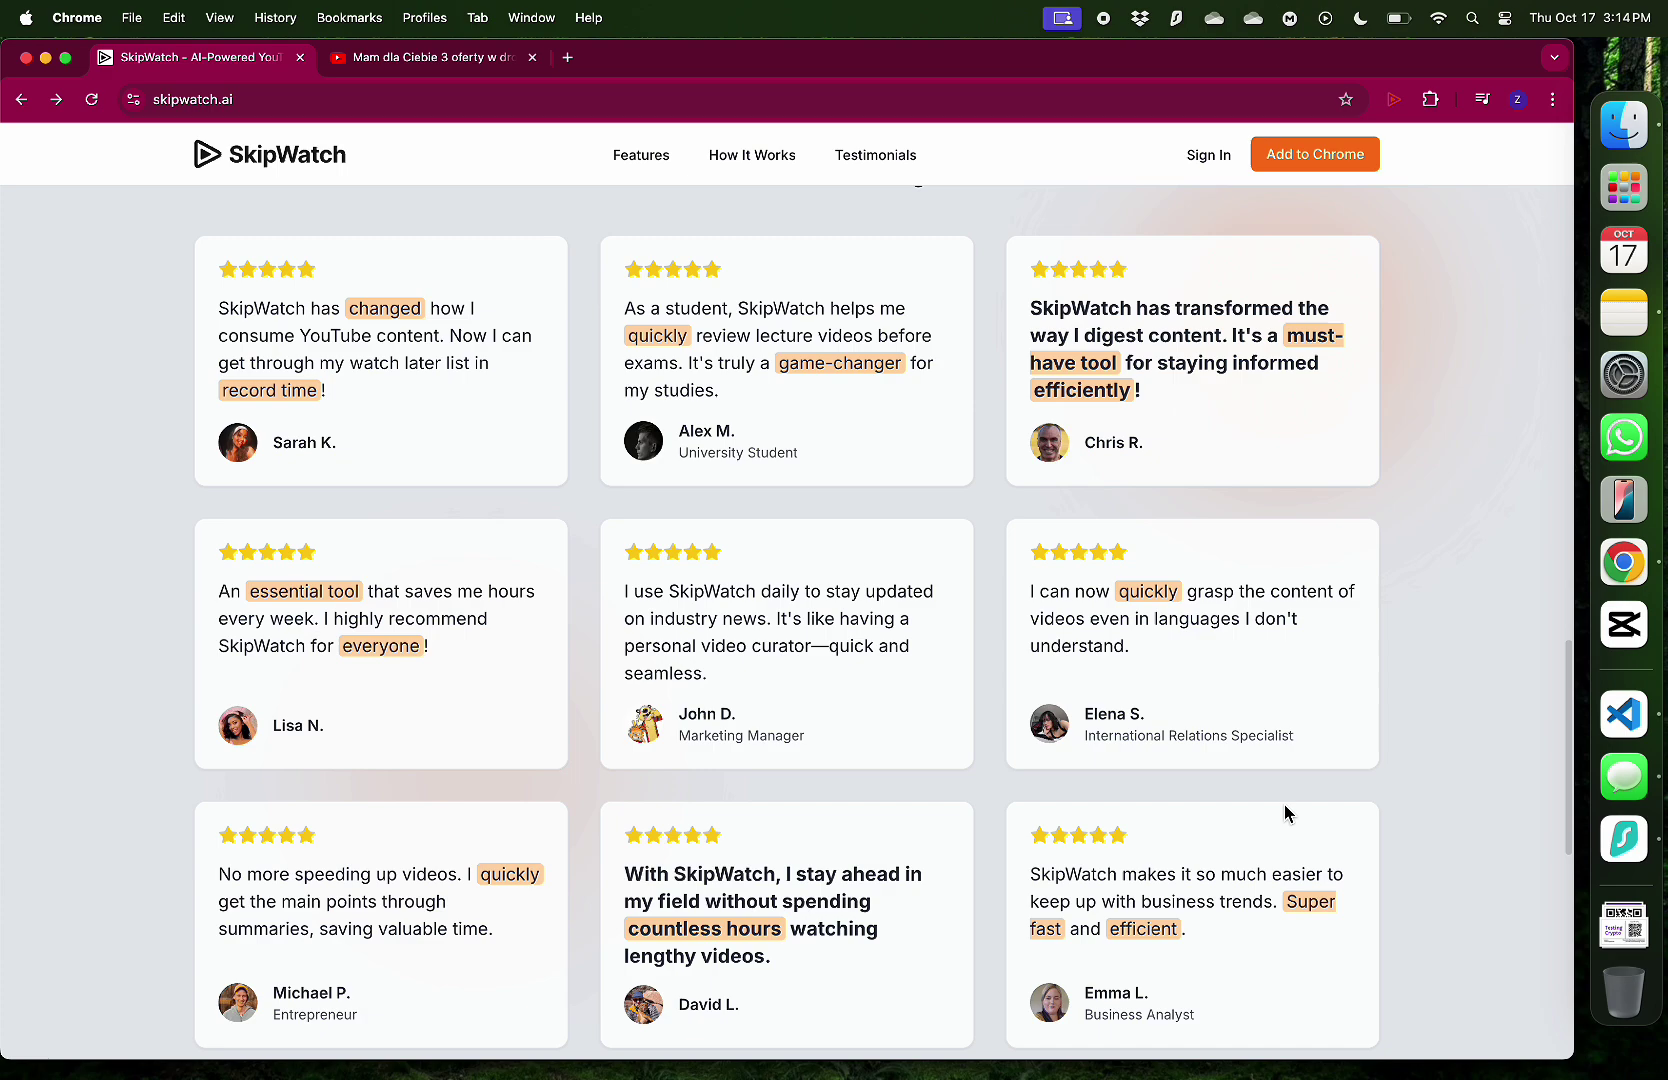
scroll(1381, 772, "down", 8)
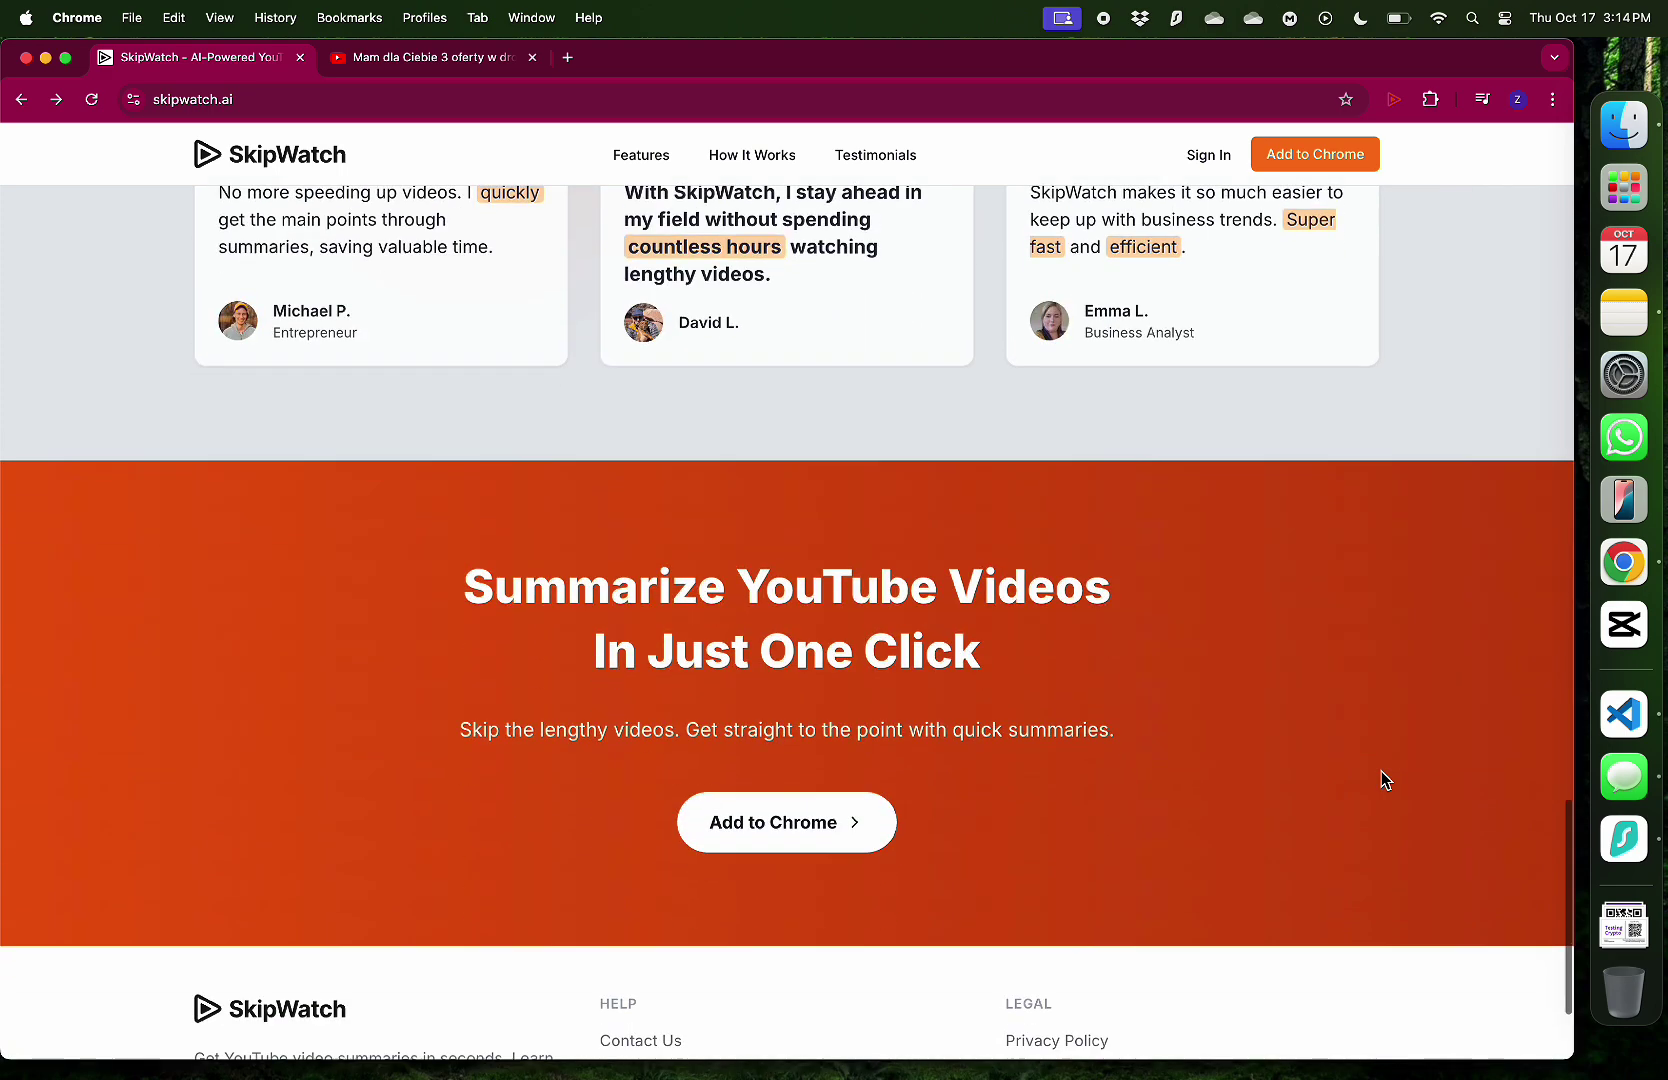